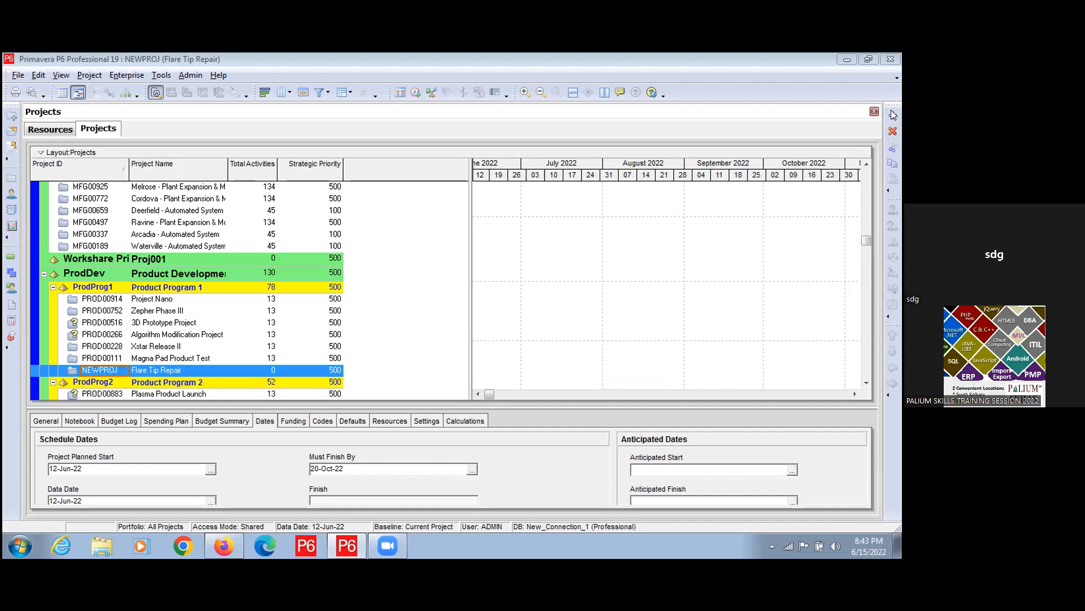
left_click(893, 116)
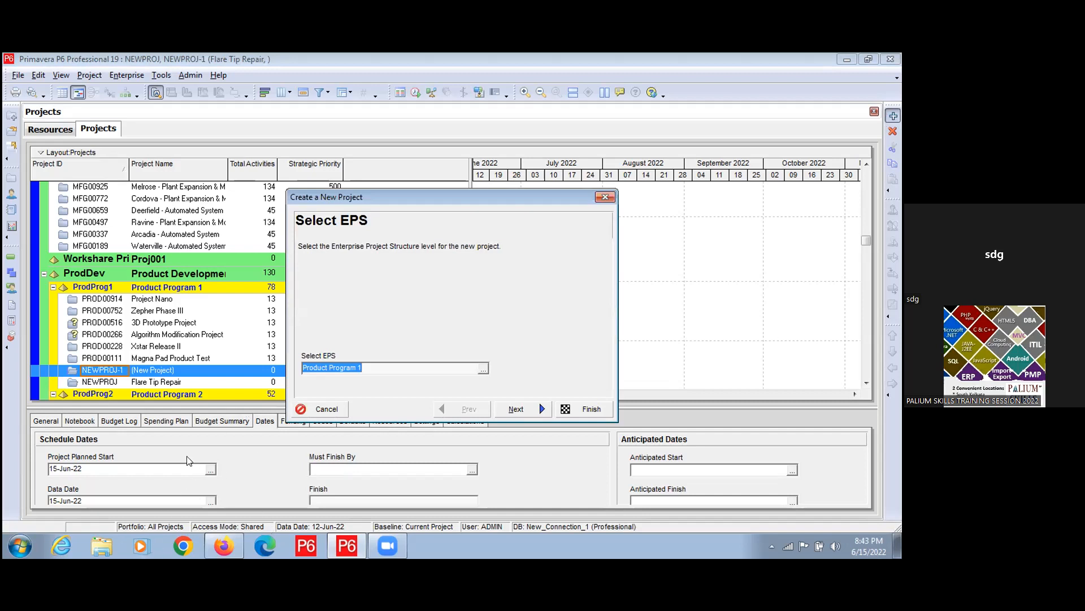
left_click(325, 408)
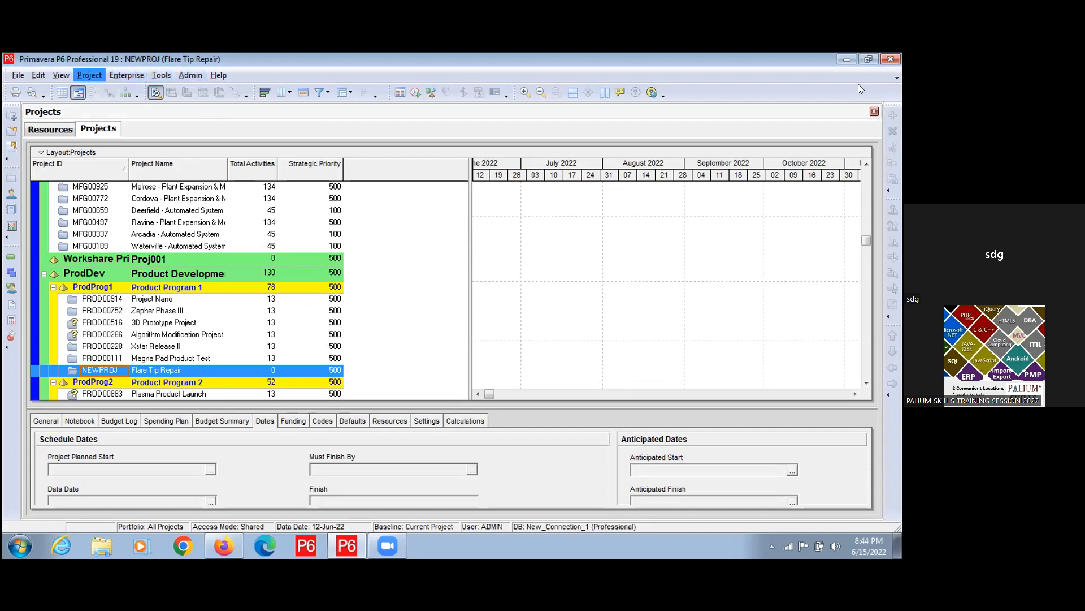
left_click(874, 111)
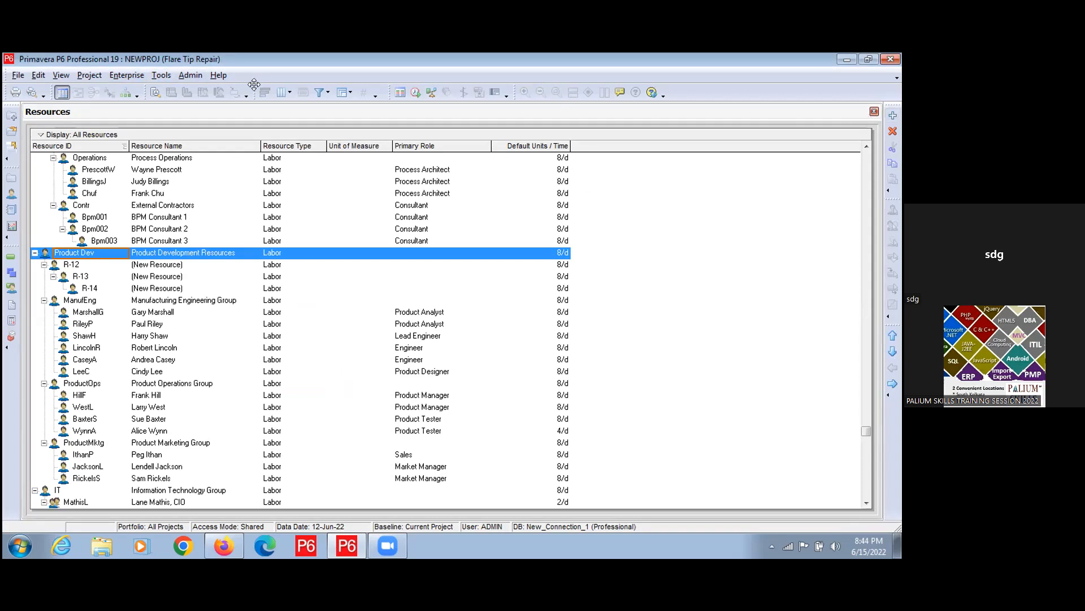
- Start a new project and place it under the Oil and Gas EPS node, Project 002
left_click(11, 117)
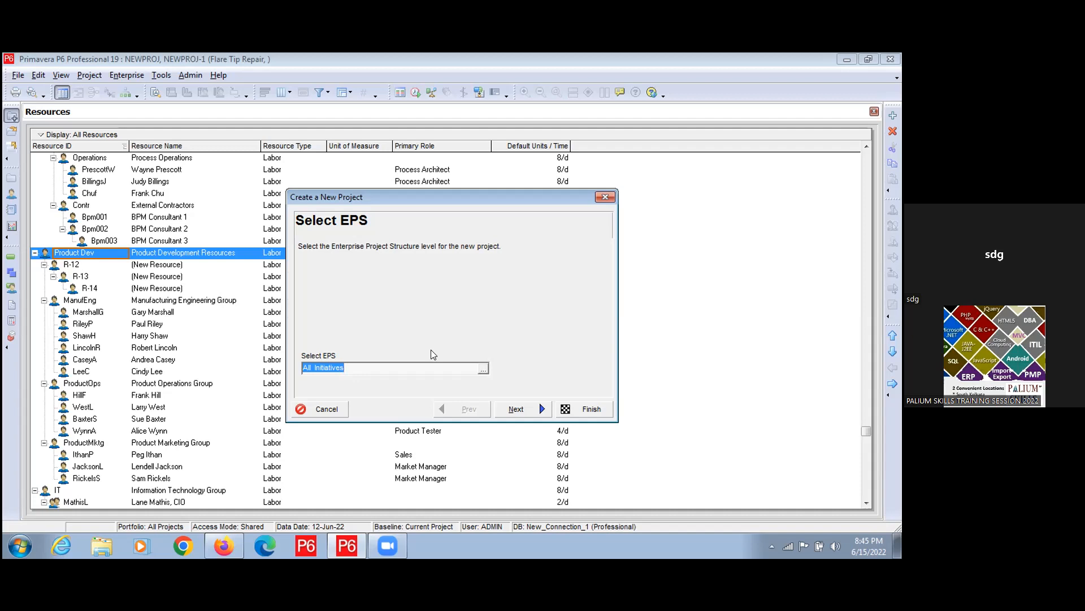
left_click(484, 371)
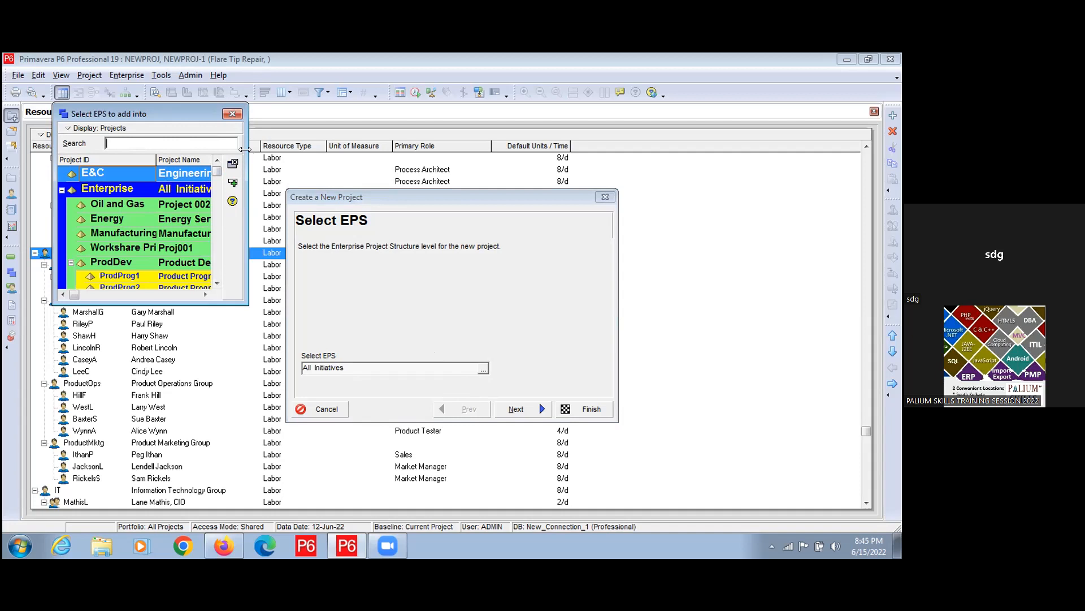
left_click_drag(244, 149, 758, 149)
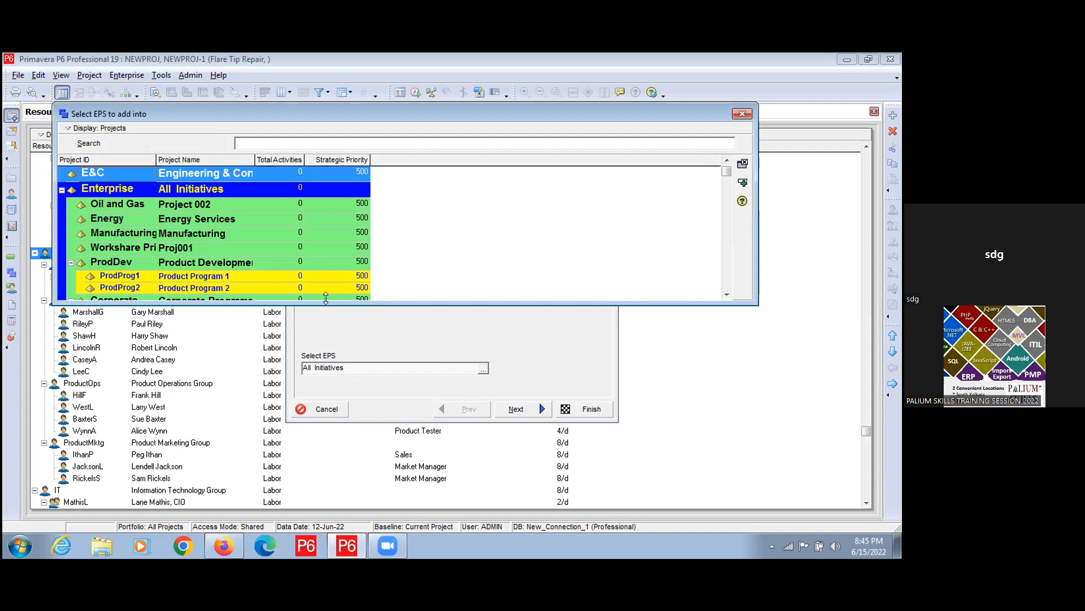
left_click_drag(326, 299, 326, 497)
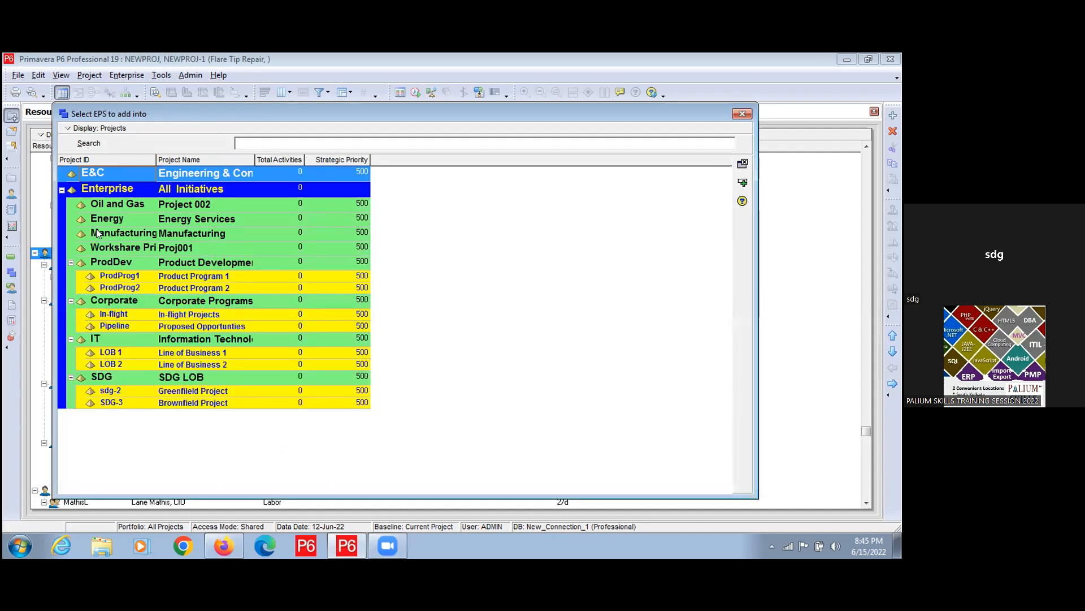
left_click(94, 205)
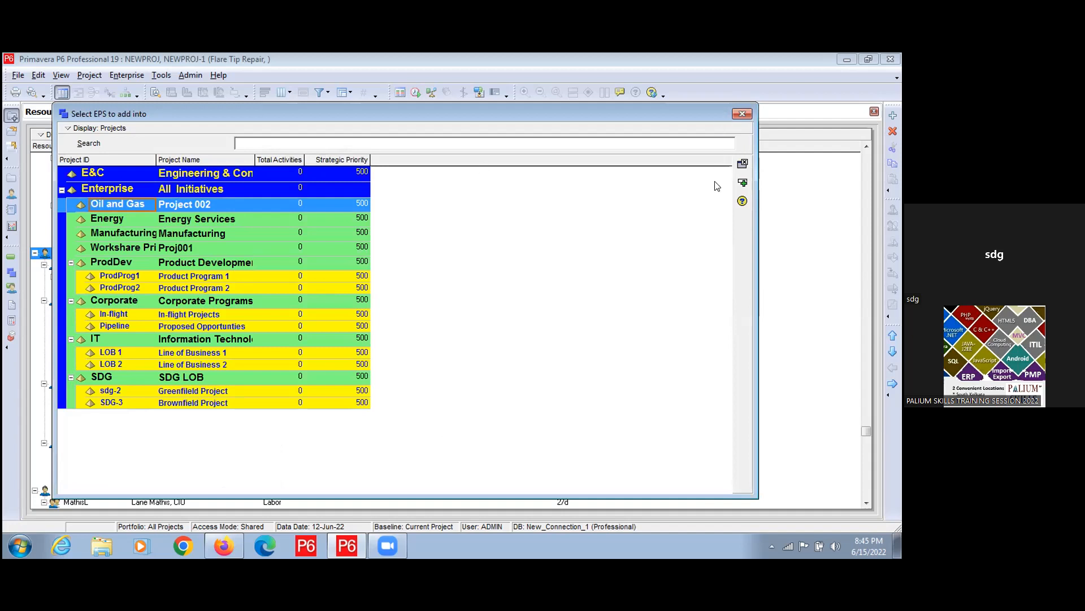
left_click(740, 186)
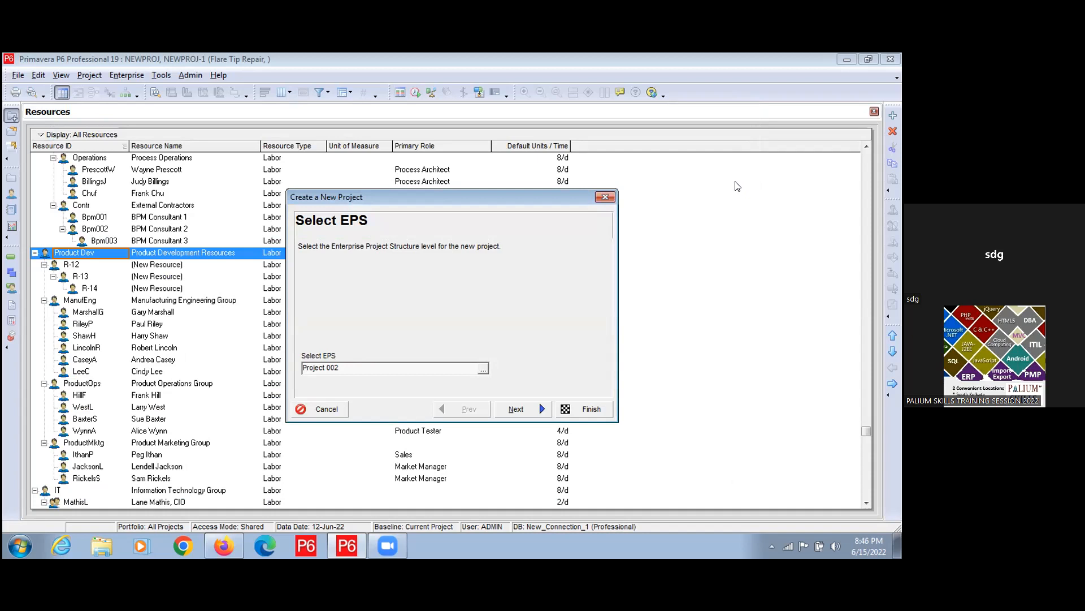
left_click(537, 408)
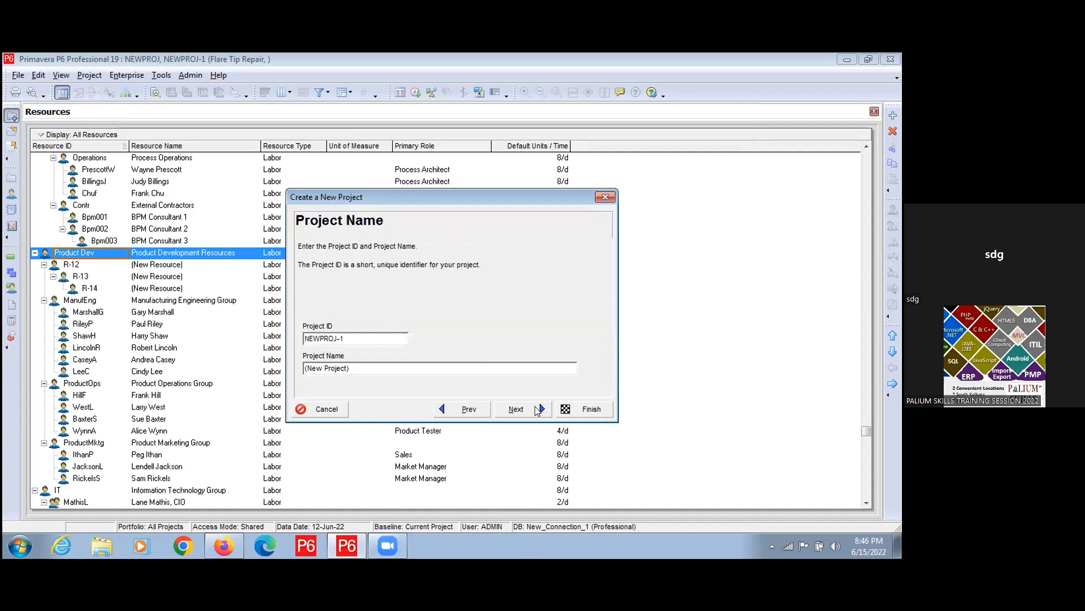
- Name the new project "Spcial Project -02", keeping the project ID NEWPROJ-1
left_click(357, 368)
key("BackSpace")
key("BackSpace")
key("BackSpace")
key("BackSpace")
key("BackSpace")
key("BackSpace")
key("BackSpace")
key("BackSpace")
key("BackSpace")
key("BackSpace")
key("BackSpace")
key("BackSpace")
key("BackSpace")
type("R")
key("BackSpace")
type("Spcial l Project -02")
left_click(540, 415)
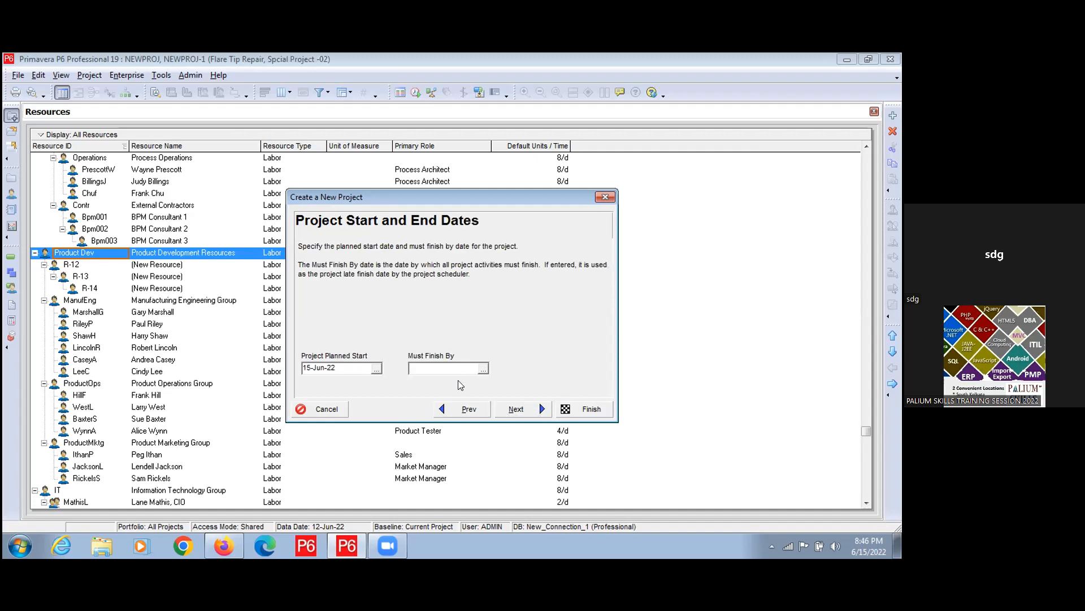
left_click(482, 369)
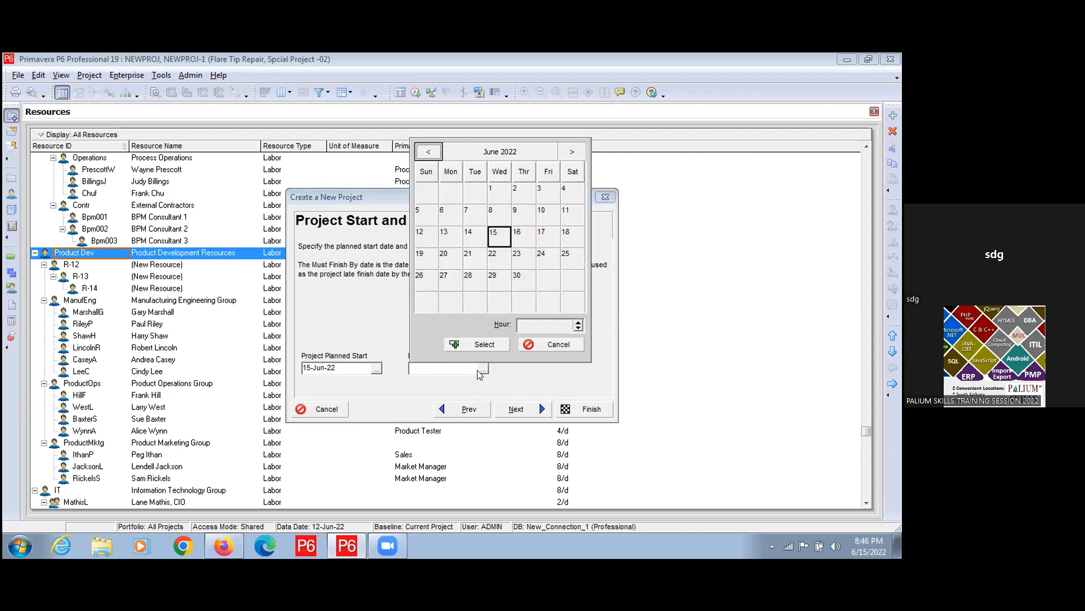
left_click(574, 152)
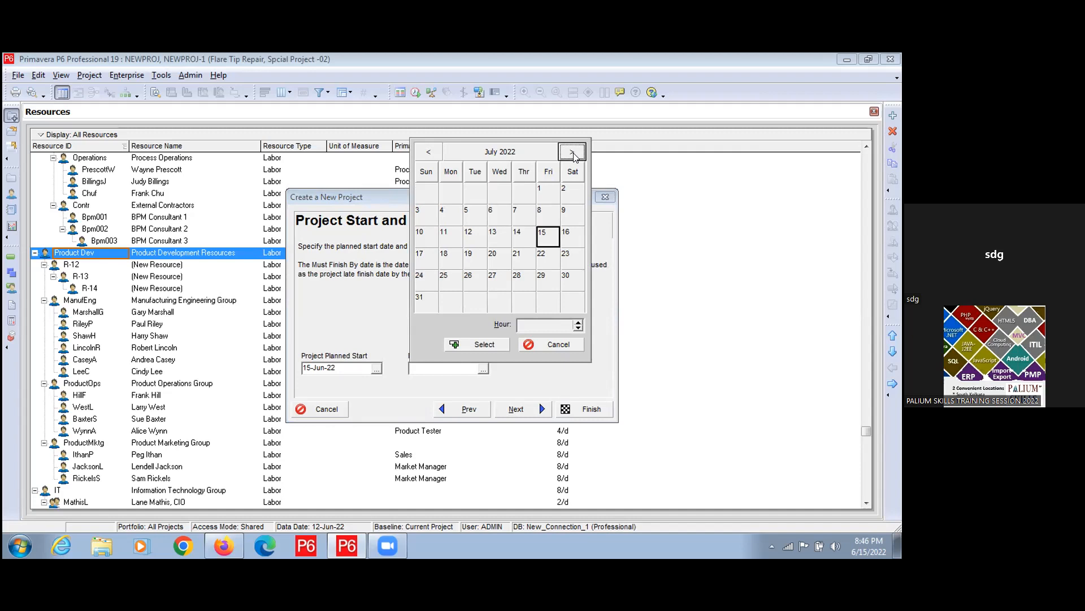
left_click(534, 151)
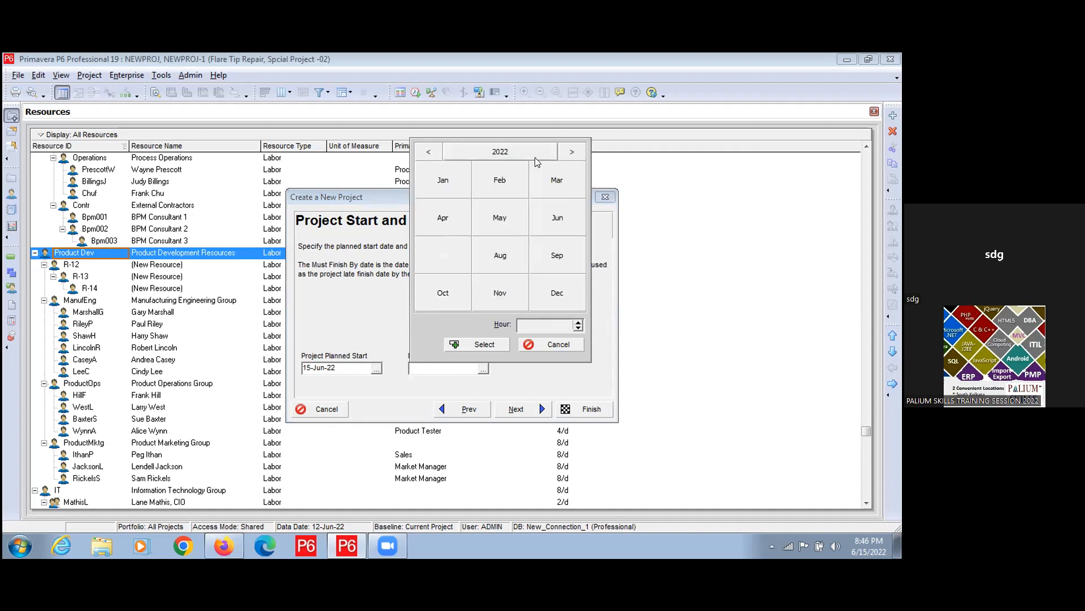
left_click(557, 292)
left_click(566, 278)
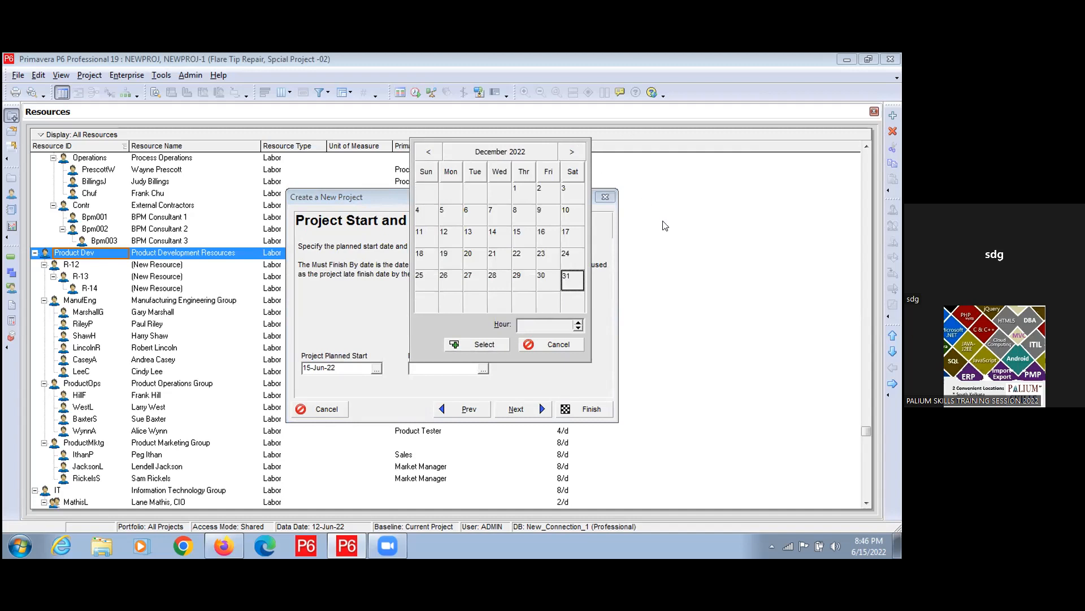
left_click(551, 345)
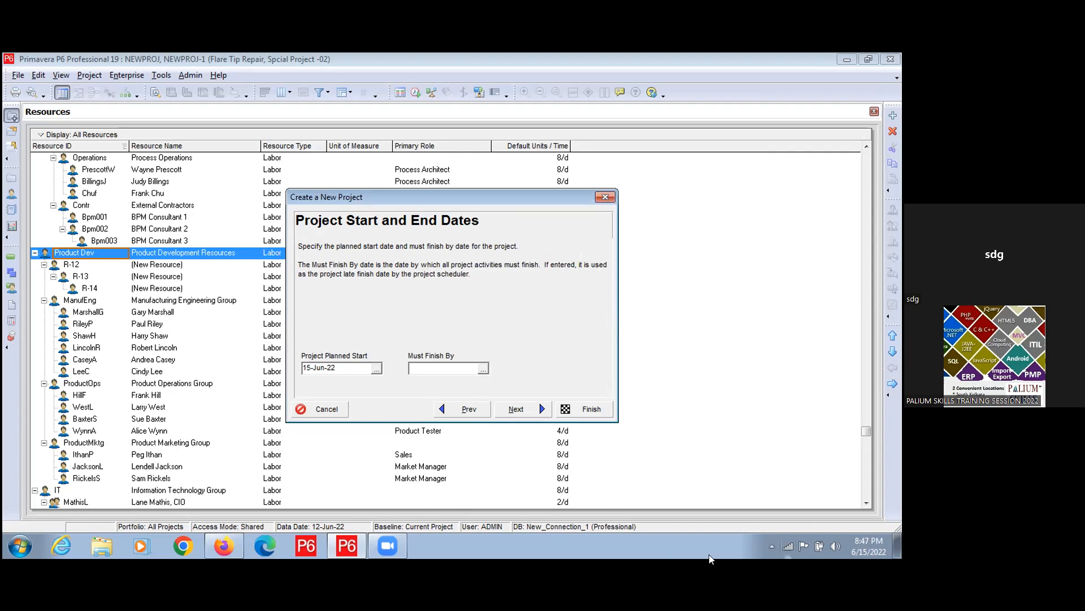
- Keep the 15-Jun-22 planned start and choose New PROJECT DIVISION from all OBS elements as the responsible manager
left_click(545, 412)
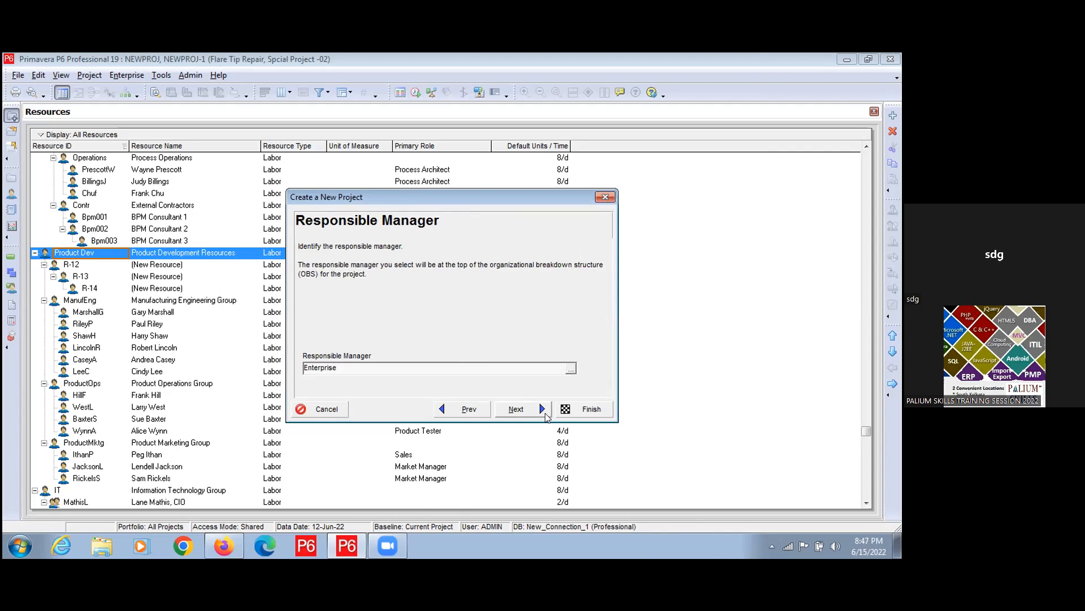
left_click(569, 368)
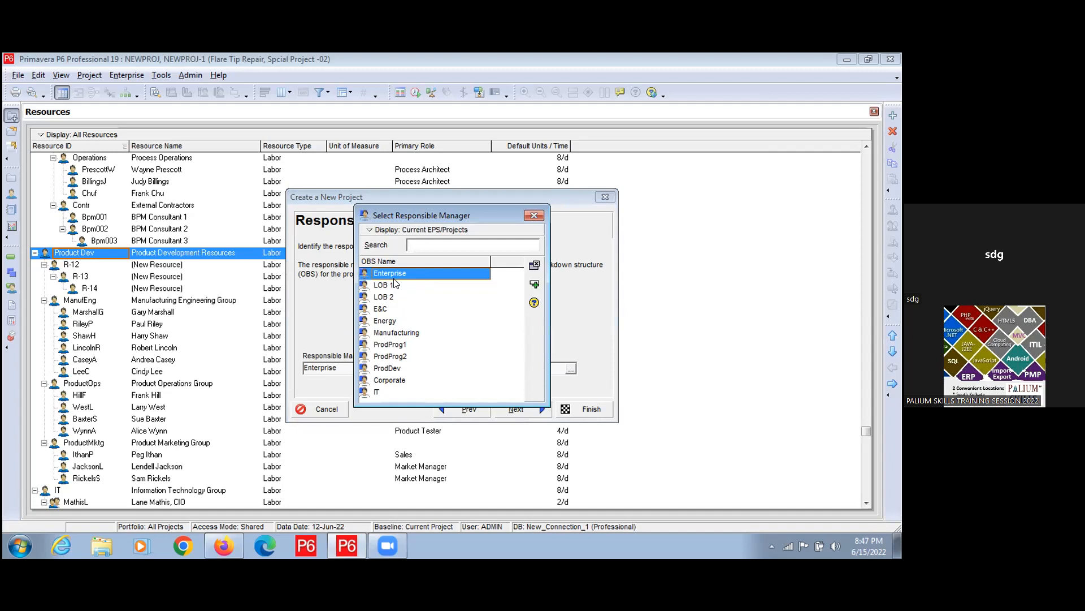
left_click(379, 229)
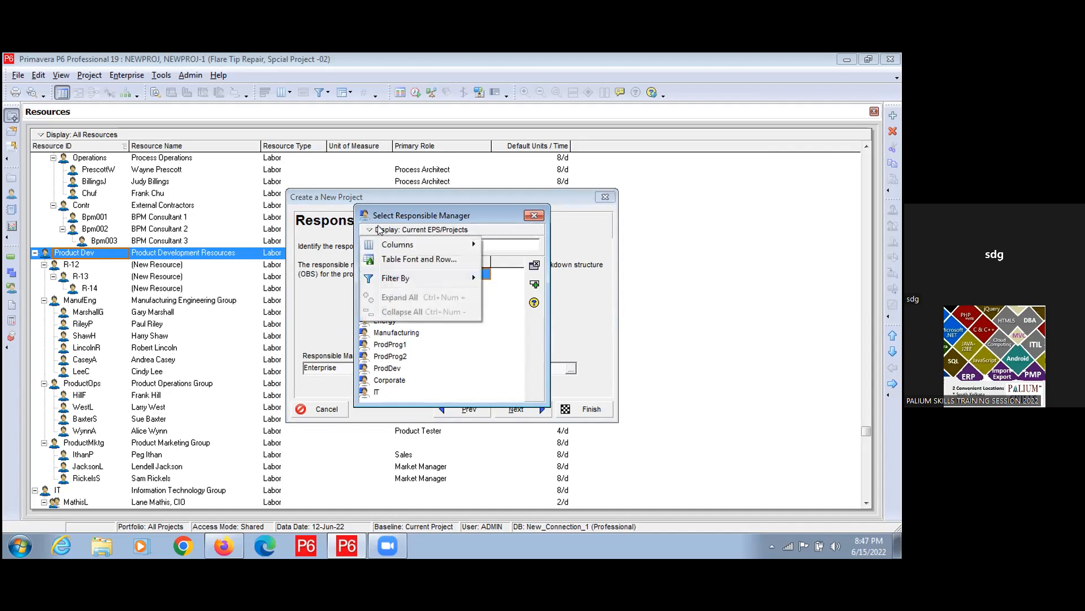
mouse_move(447, 277)
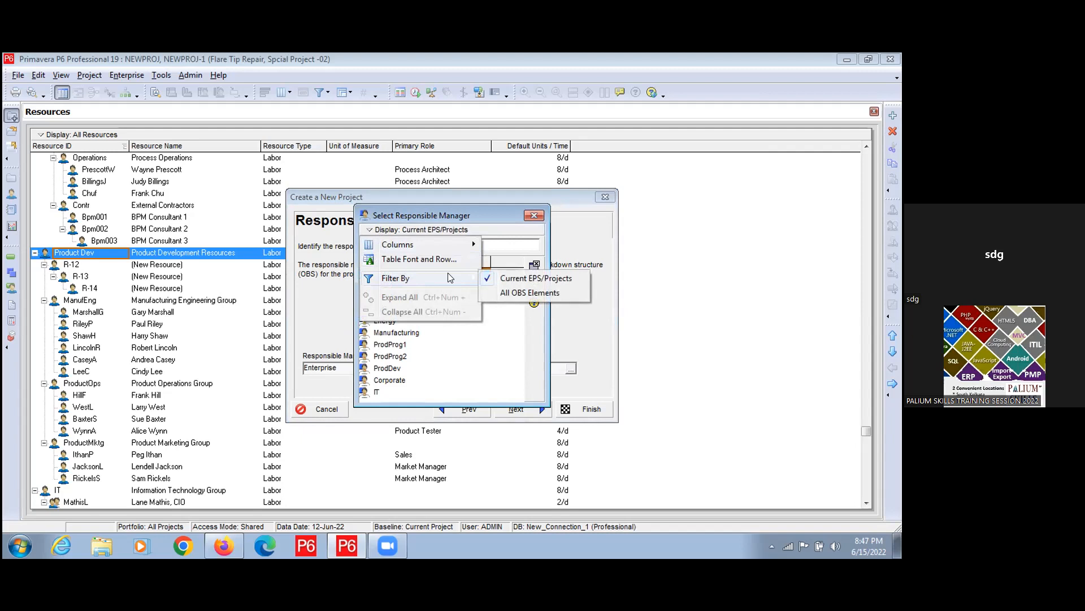
left_click(502, 293)
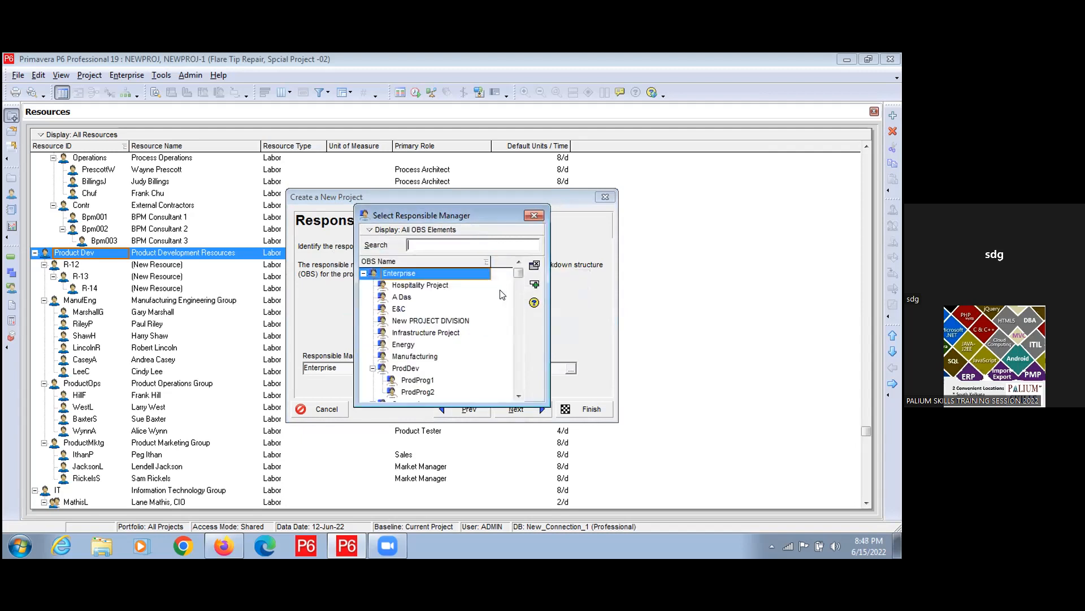
left_click(429, 322)
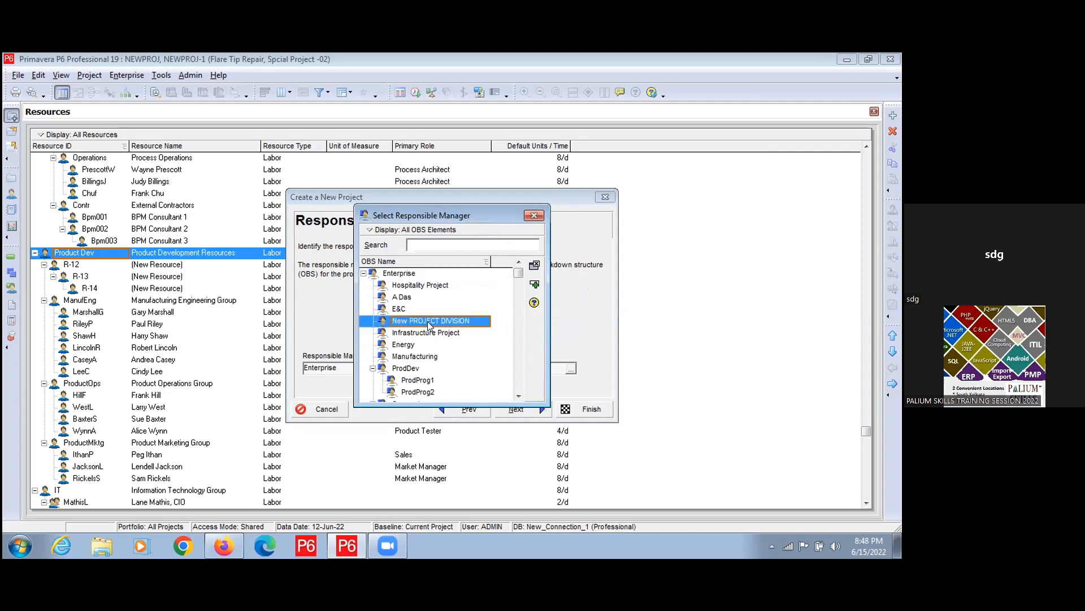
left_click(535, 283)
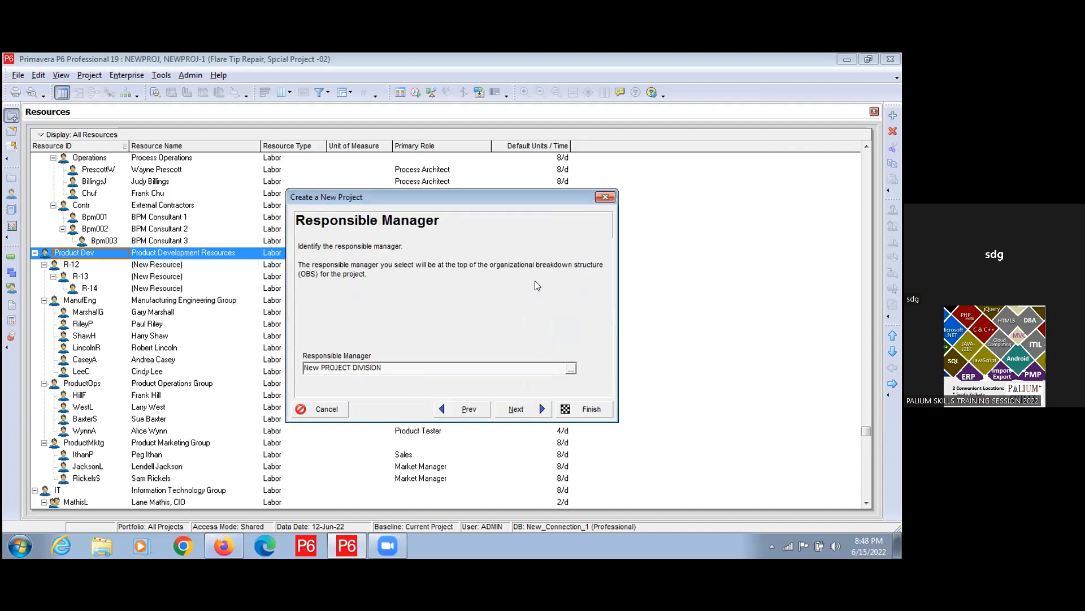
- Accept Standard Rate as the assignment rate type and finish creating the project
left_click(537, 411)
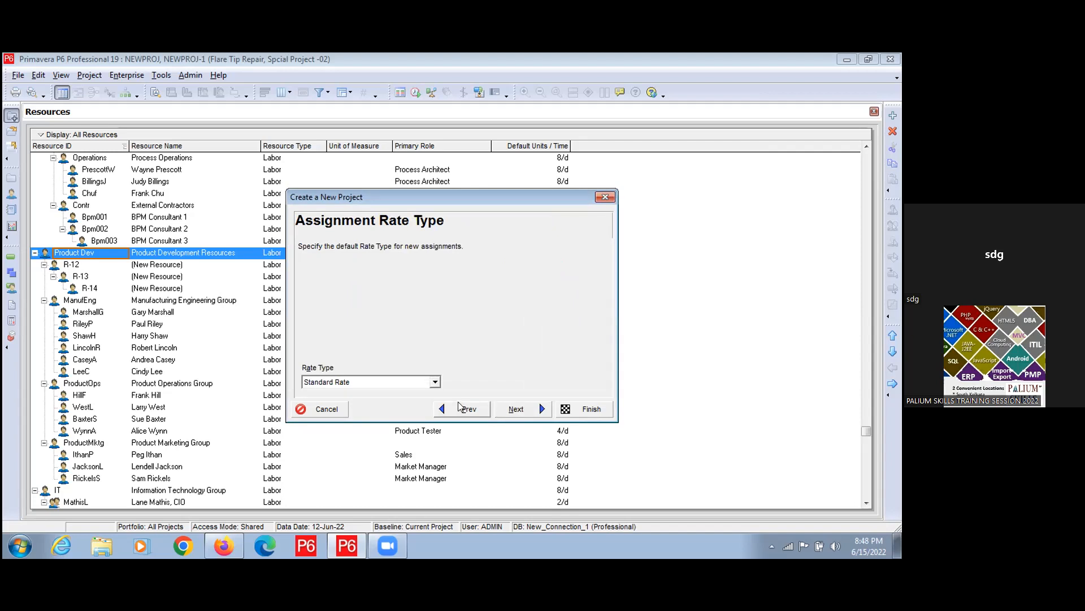
left_click(537, 408)
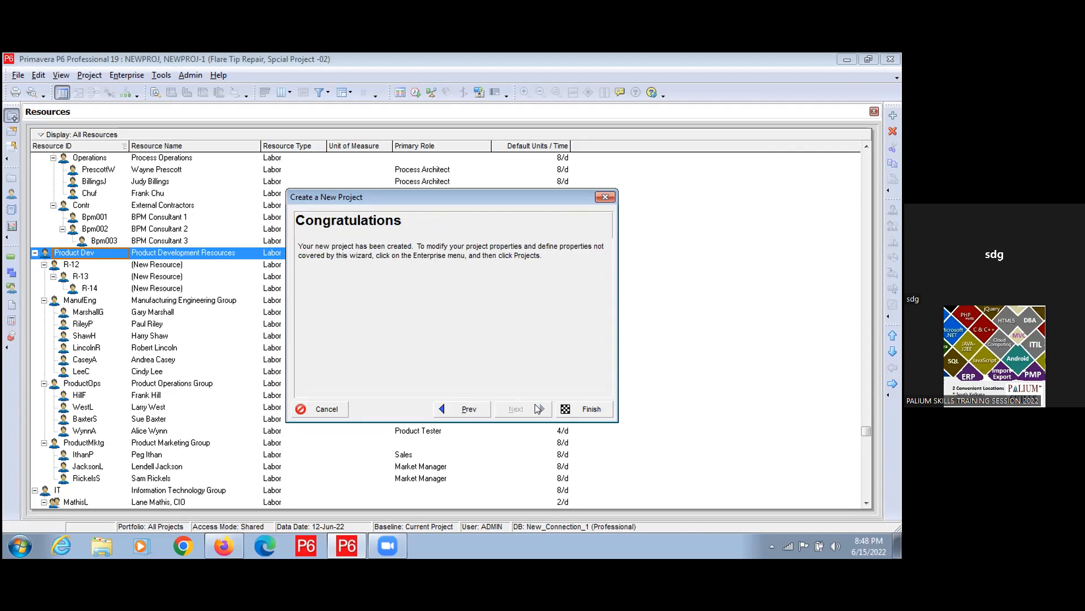
left_click(577, 412)
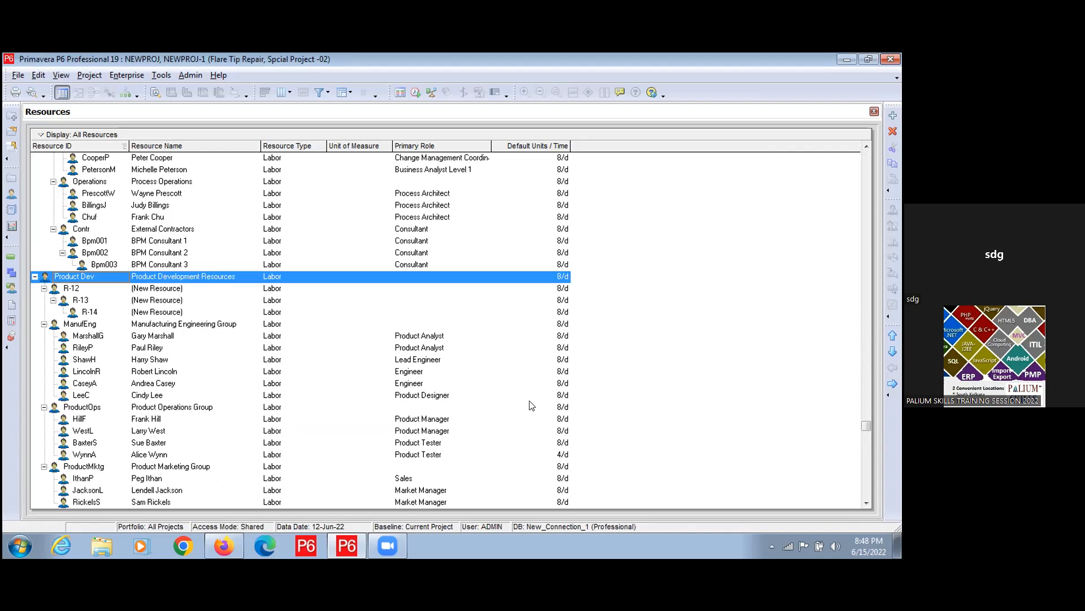
- Show the list of projects and select Spcial Project -02 under Oil and Gas
left_click(89, 77)
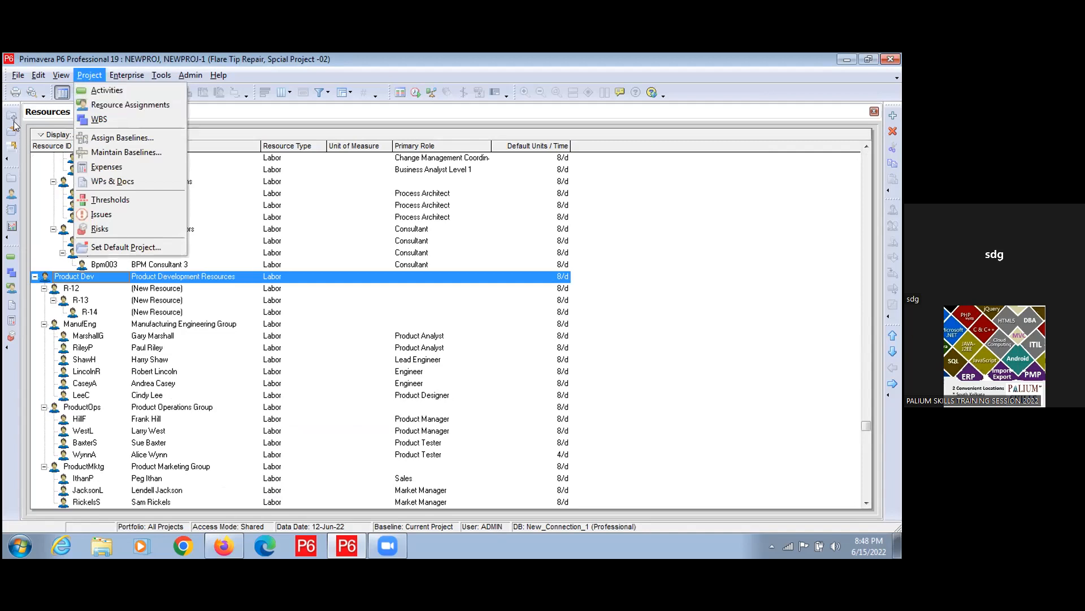
left_click(11, 181)
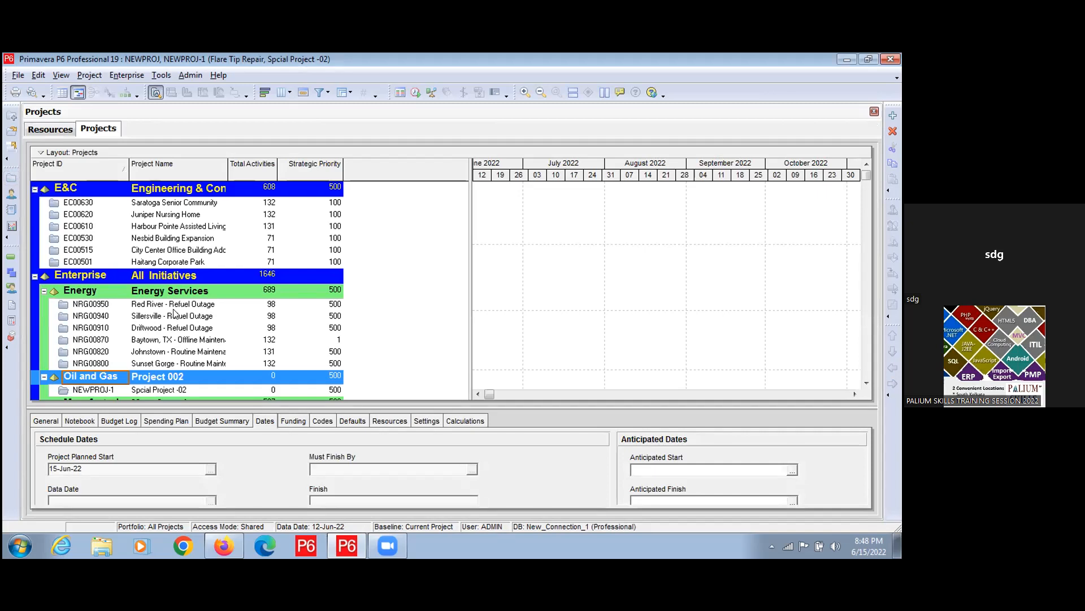
left_click(177, 392)
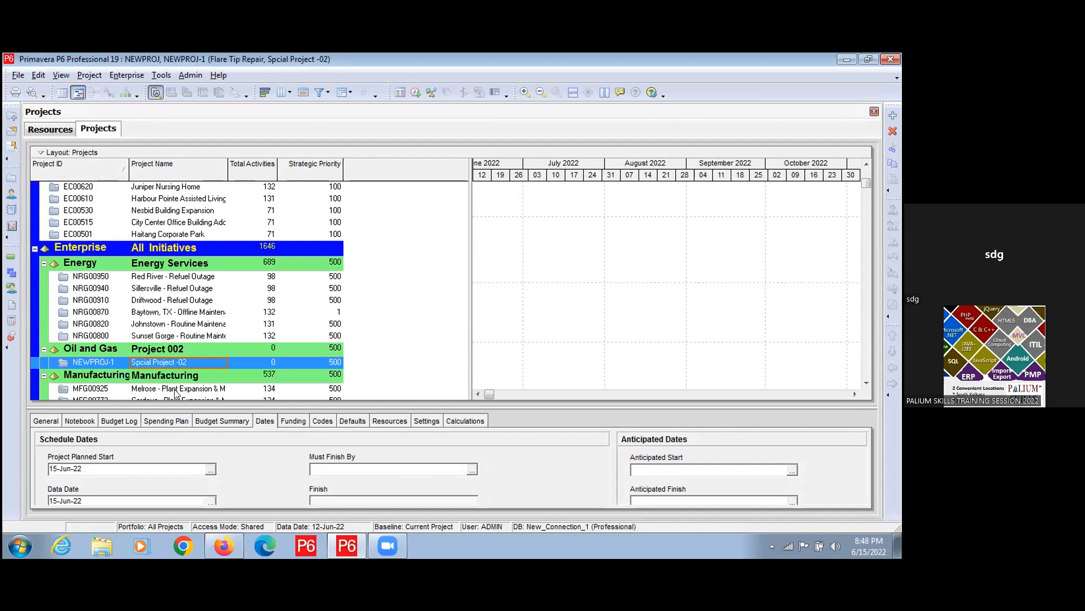
scroll(176, 393, "down", 3)
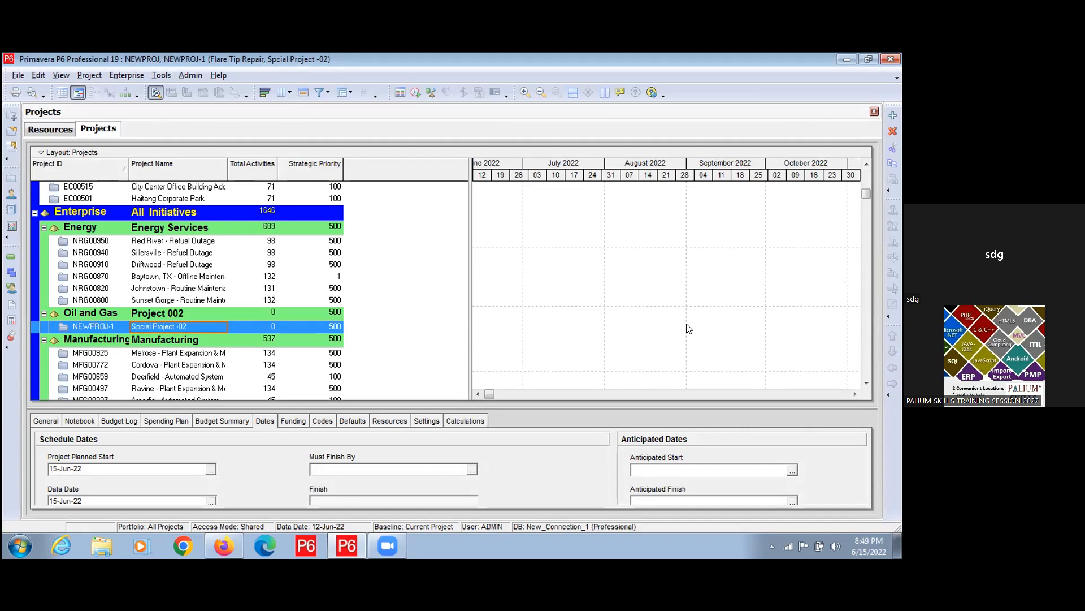
scroll(423, 346, "down", 1)
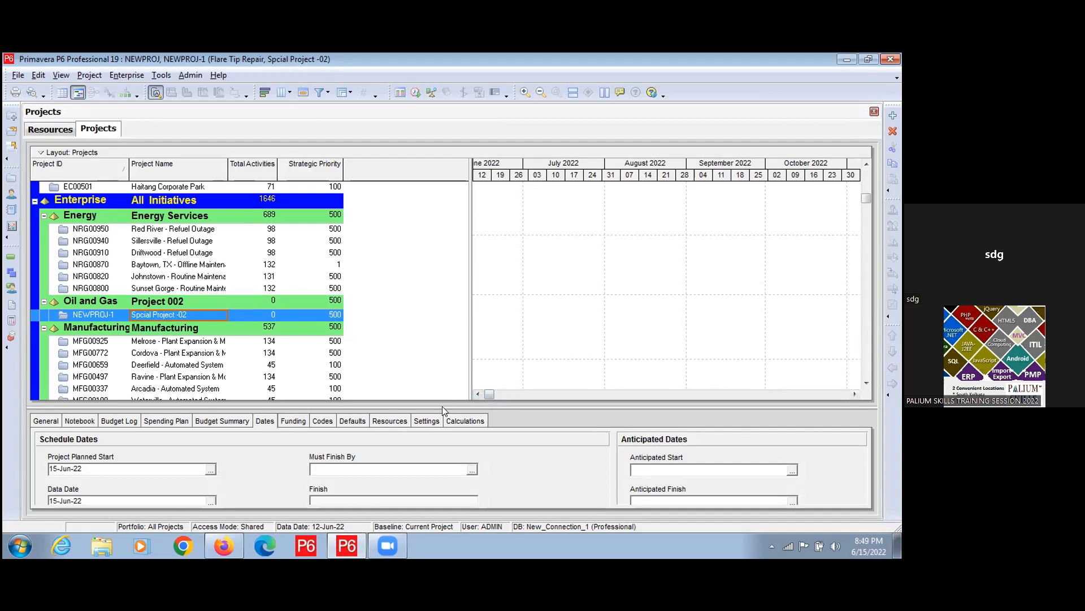
- Enlarge the details area and assign the Change Management notebook topic to Spcial Project -02
left_click_drag(442, 406, 440, 258)
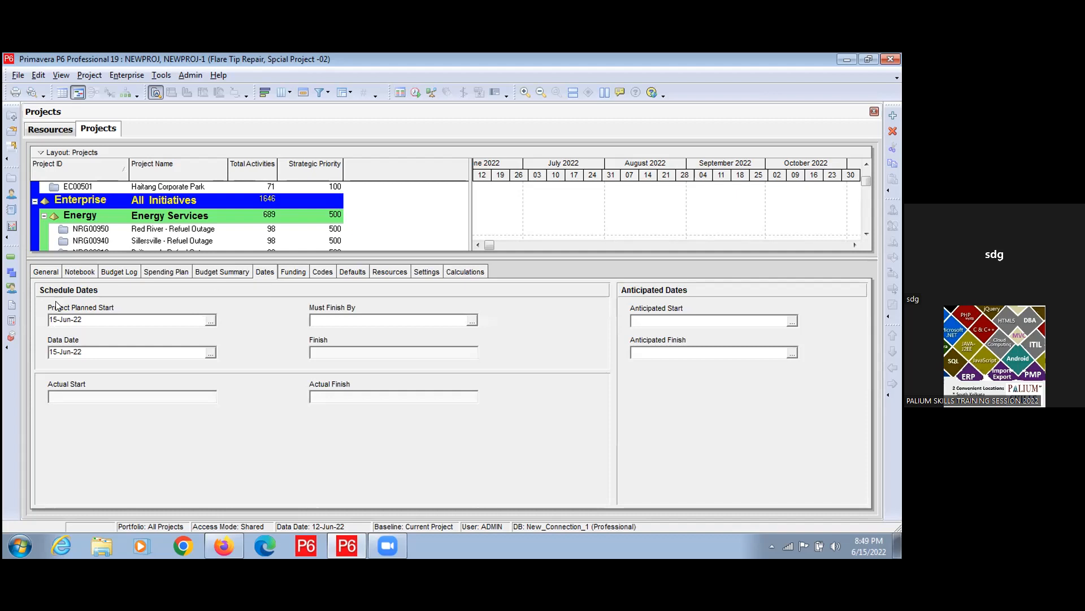
left_click(46, 273)
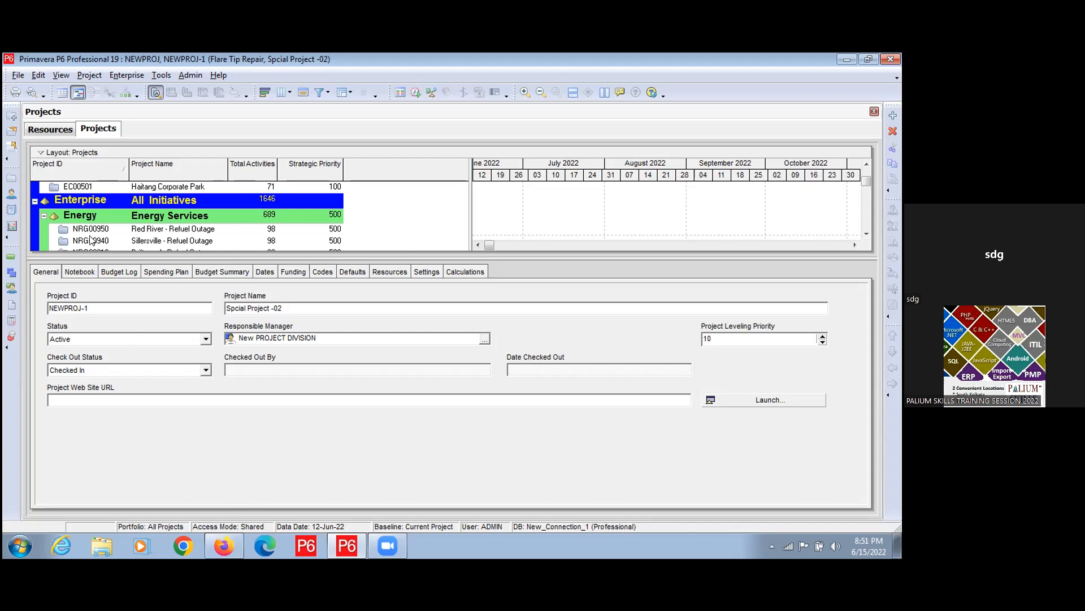
left_click(83, 272)
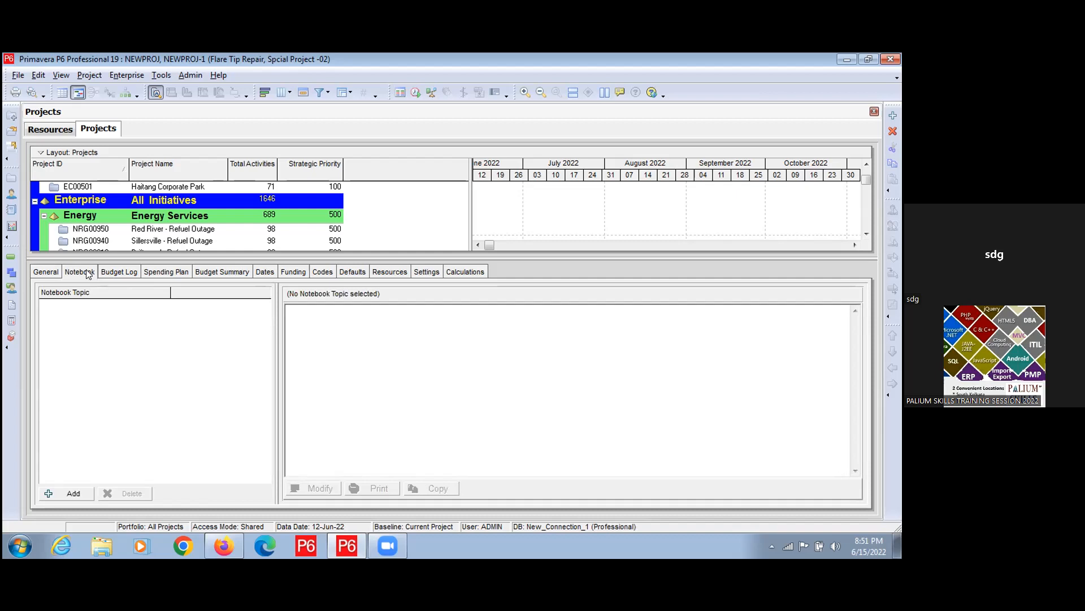
left_click(60, 493)
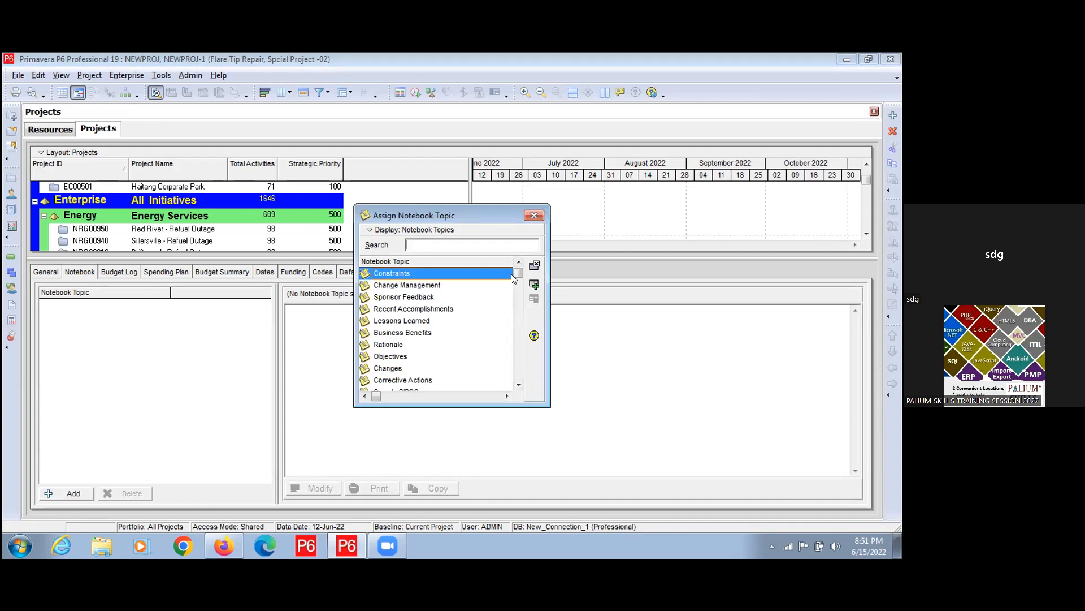
left_click(419, 286)
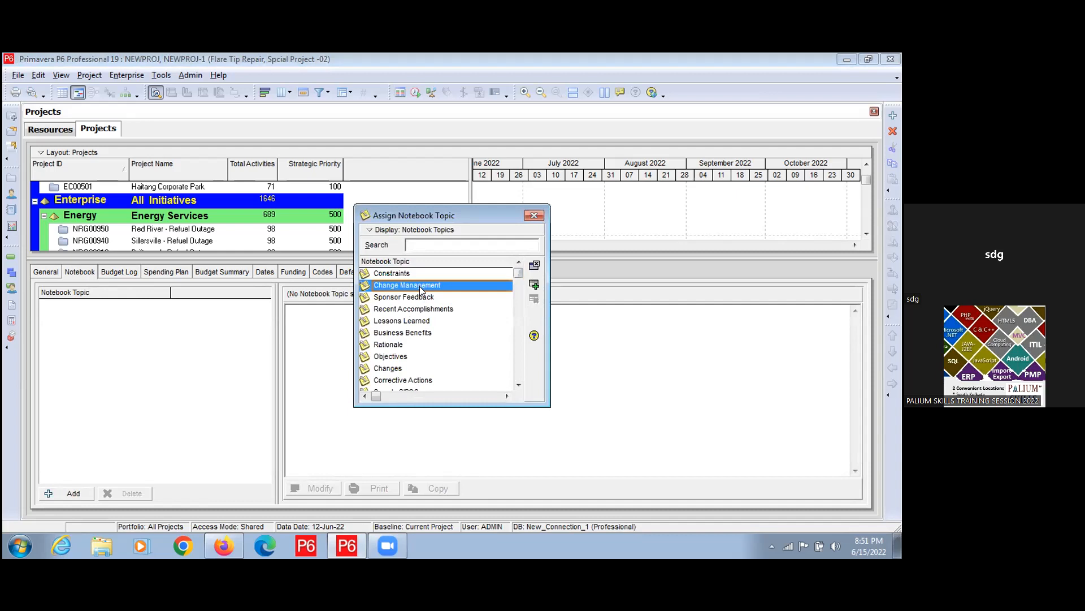
left_click(534, 284)
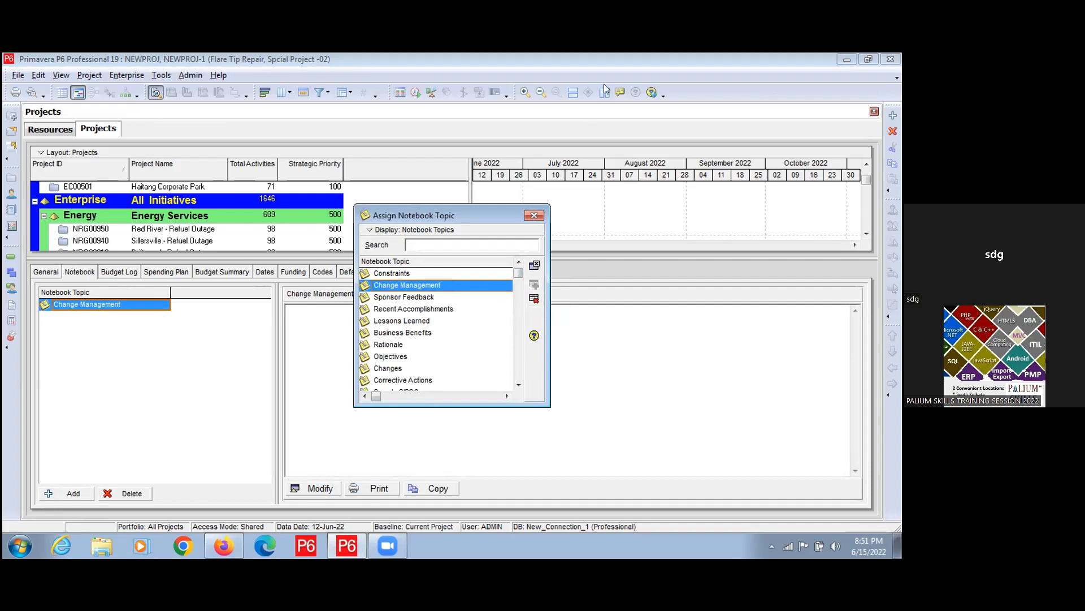
left_click(537, 217)
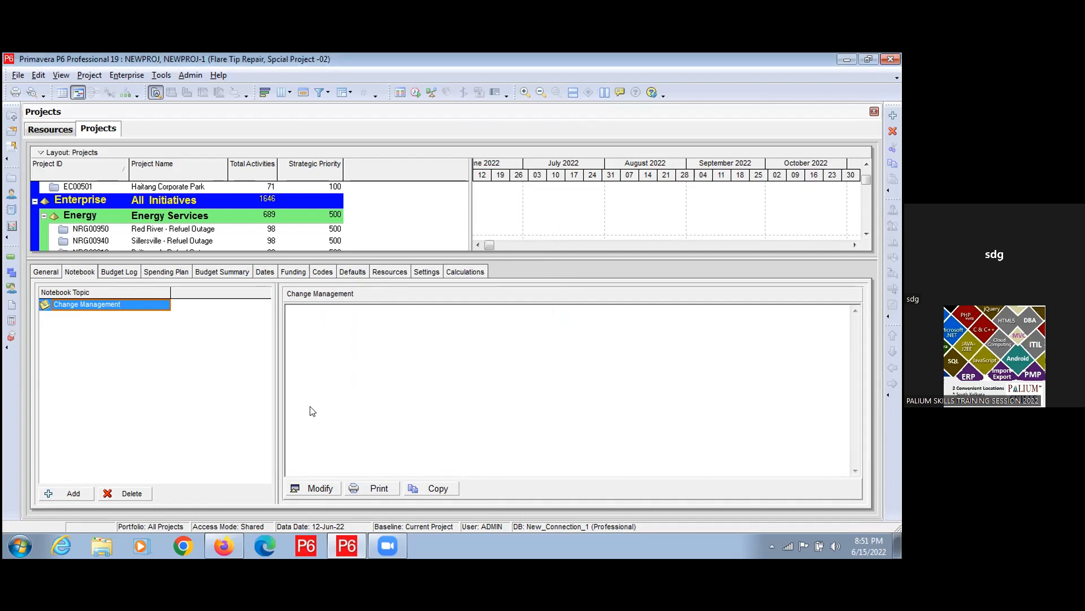
- Write "Lumsum job. Change Order will not be applicable in general" as the note text of the Change Management topic
left_click(300, 490)
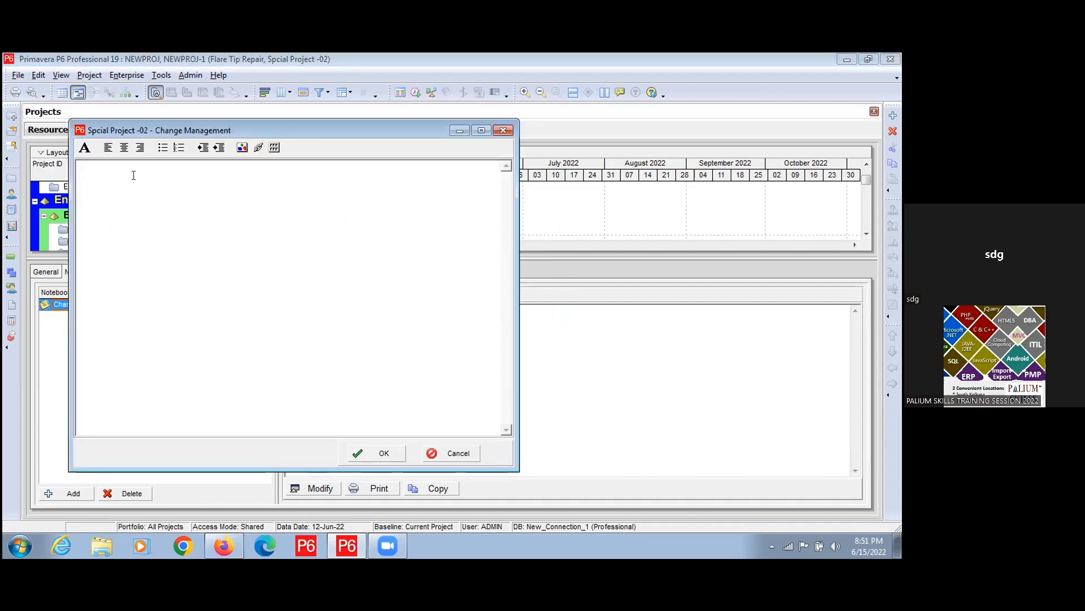
type("Lumsum job CHANGE")
key("BackSpace")
key("BackSpace")
key("BackSpace")
key("BackSpace")
key("BackSpace")
key("BackSpace")
type("hange Order will no")
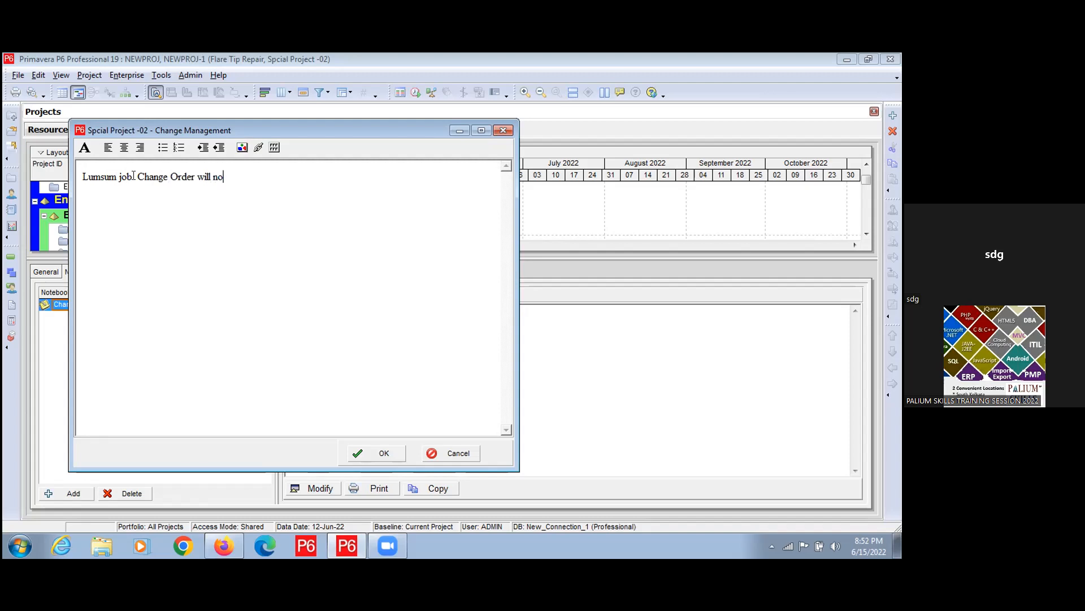
type("t be appliable")
key("BackSpace")
key("BackSpace")
key("BackSpace")
key("BackSpace")
type("cable in general")
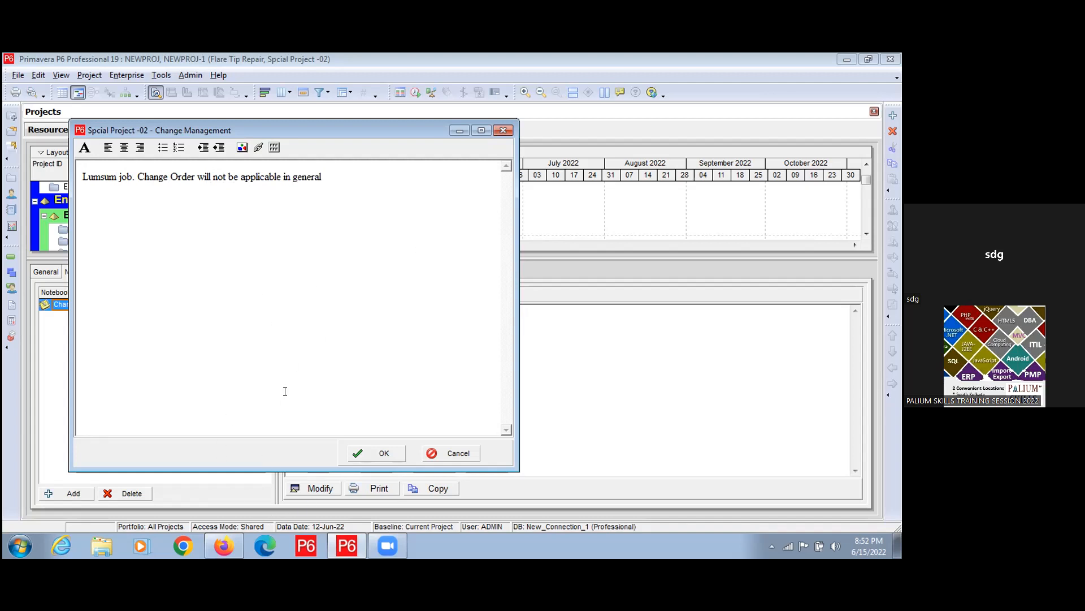
left_click(364, 450)
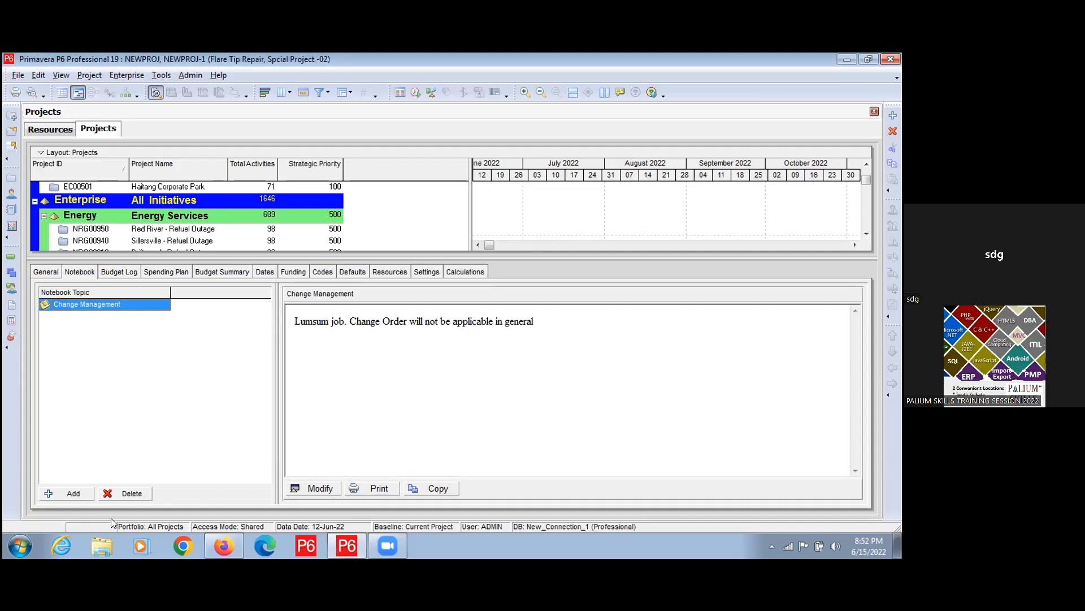
left_click(67, 494)
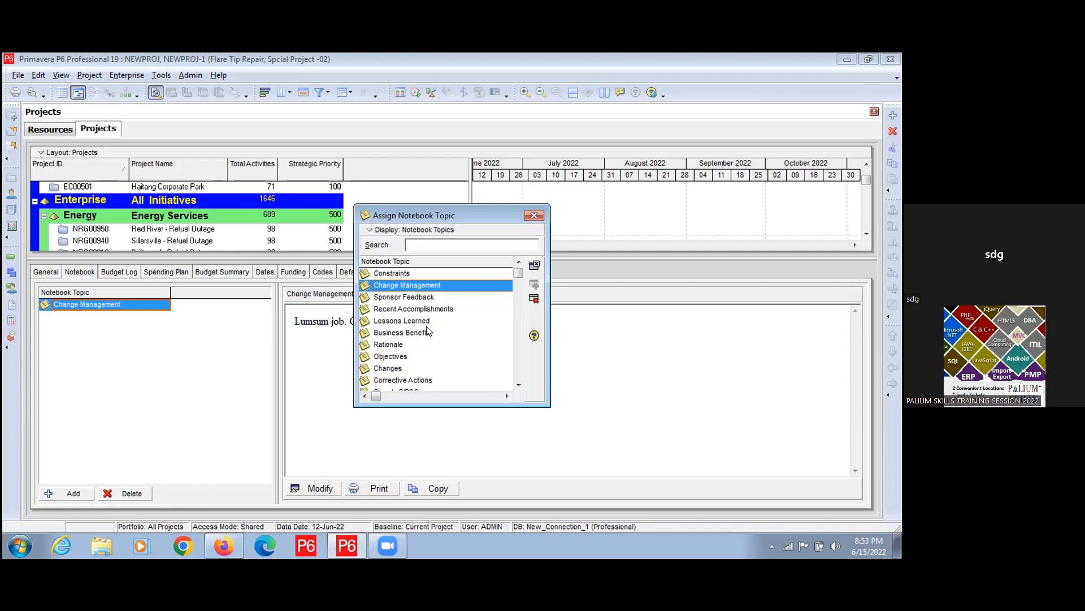
left_click(534, 217)
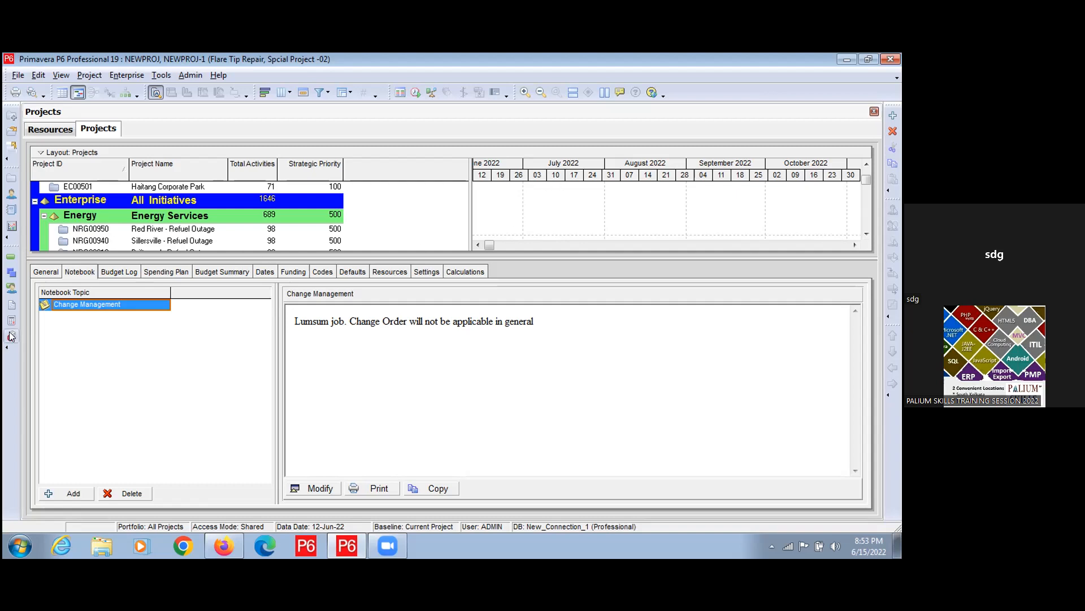
- Set the project's original budget to $1,000,000 in the budget log
left_click(109, 273)
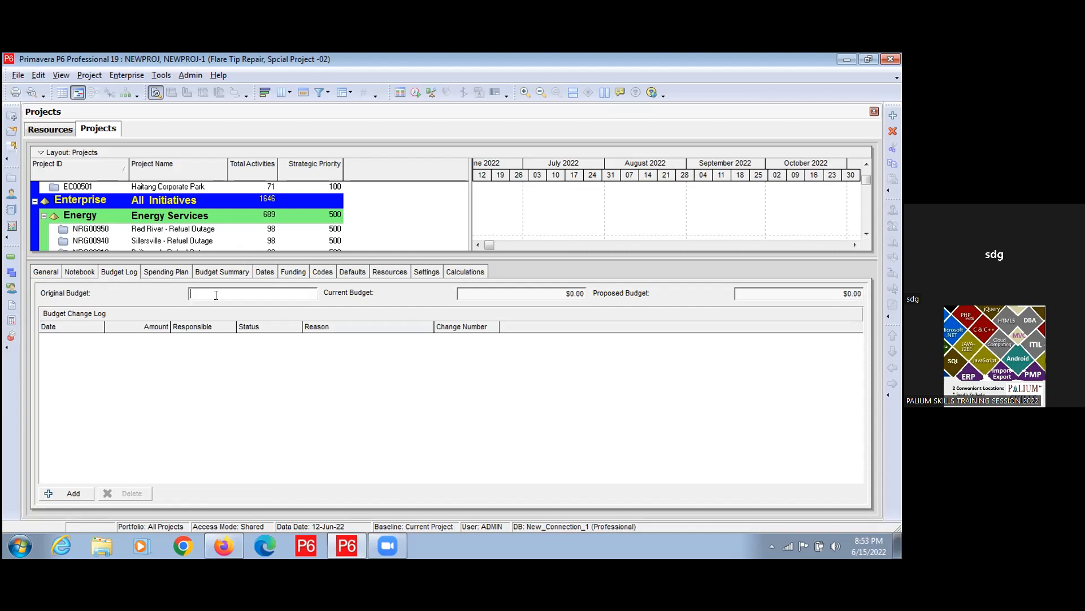
type("1000000")
left_click(537, 293)
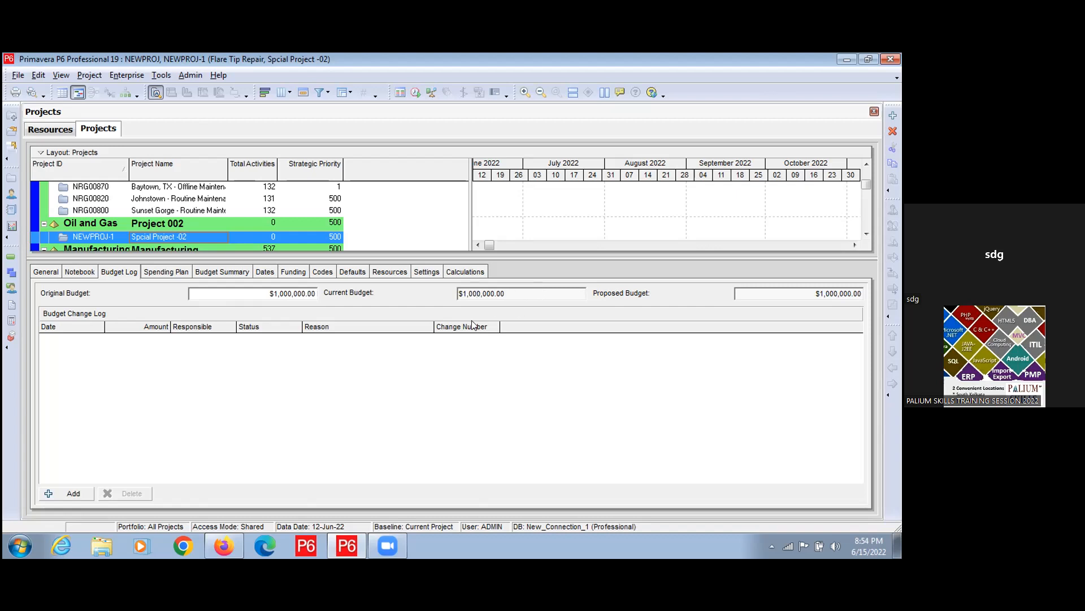
- Add a budget change log entry with an amount of $500,000
left_click(55, 493)
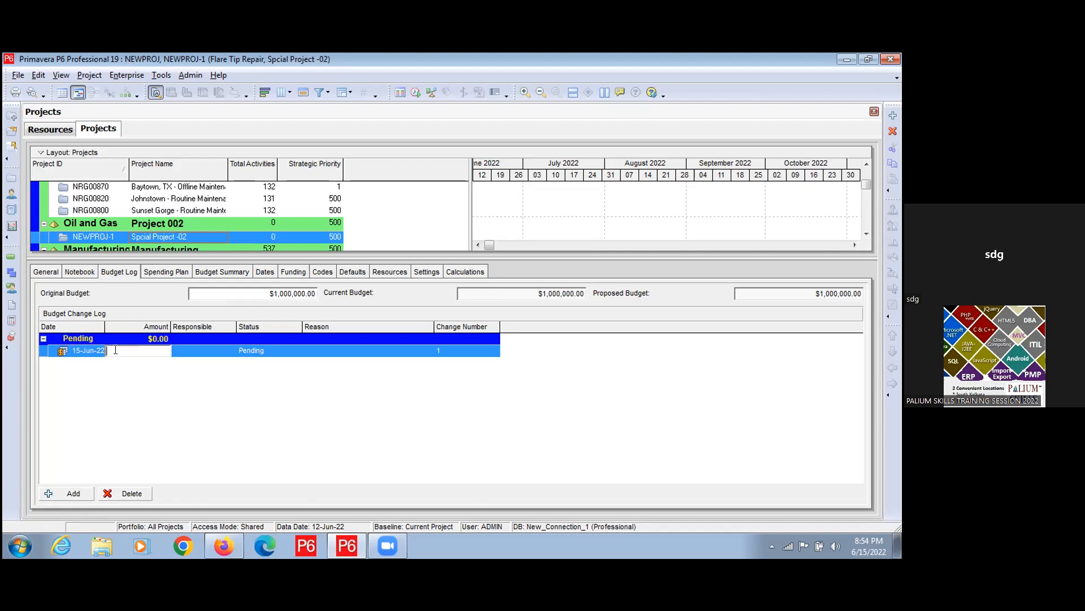
type("500000")
key("Return")
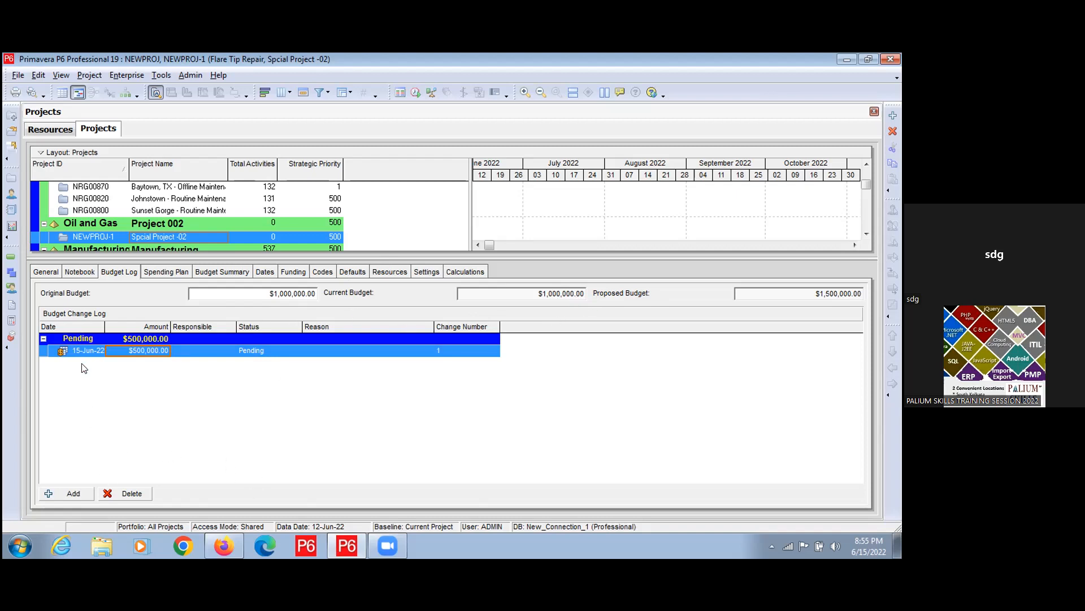
- Set the status of the $500,000 budget change to Approved
left_click(81, 341)
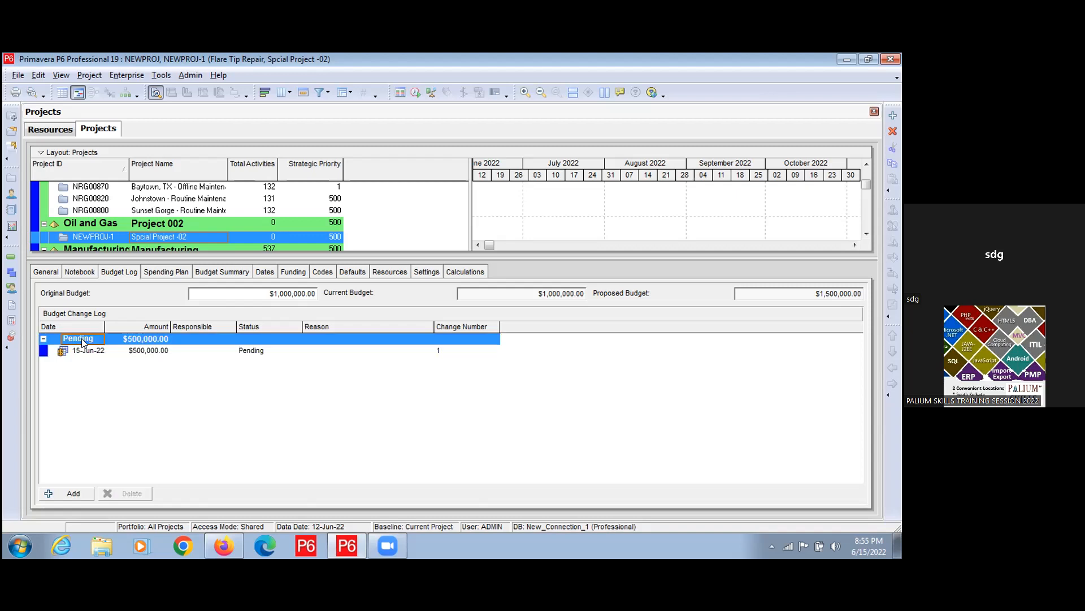
left_click(82, 351)
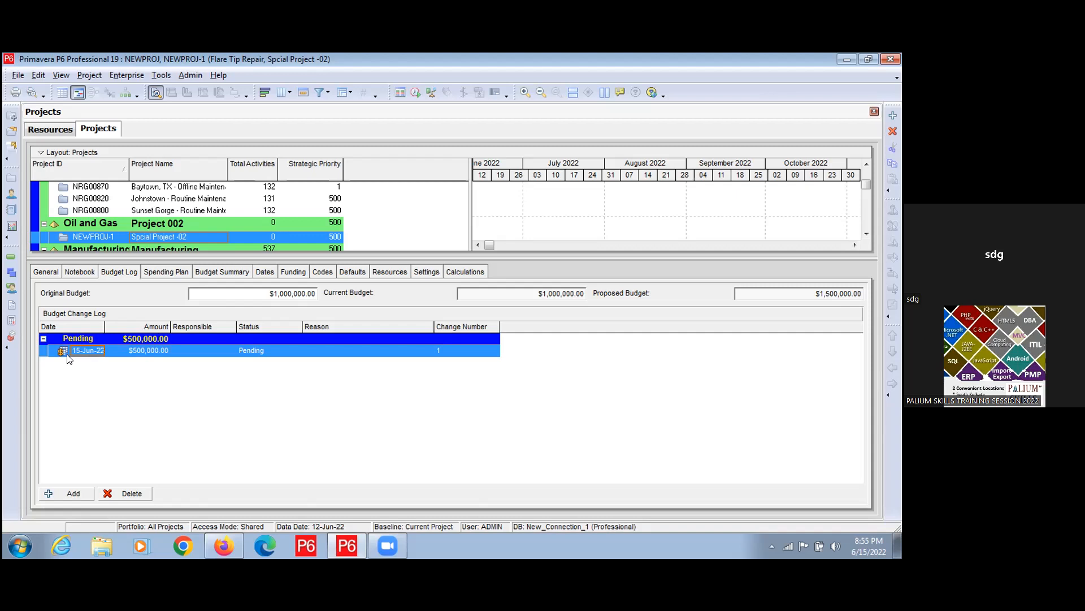
left_click(251, 350)
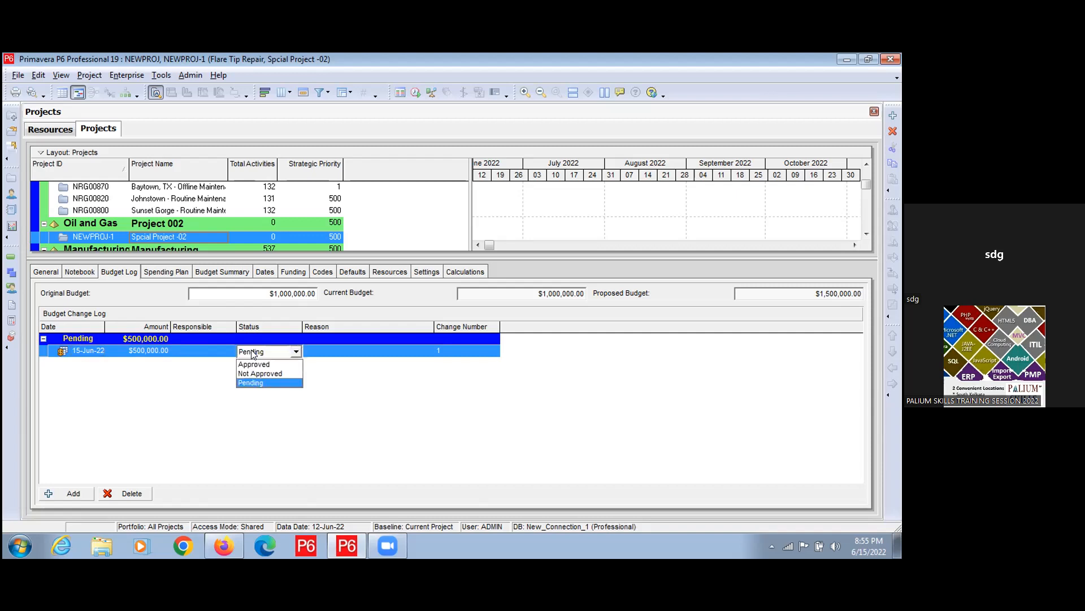
left_click(253, 365)
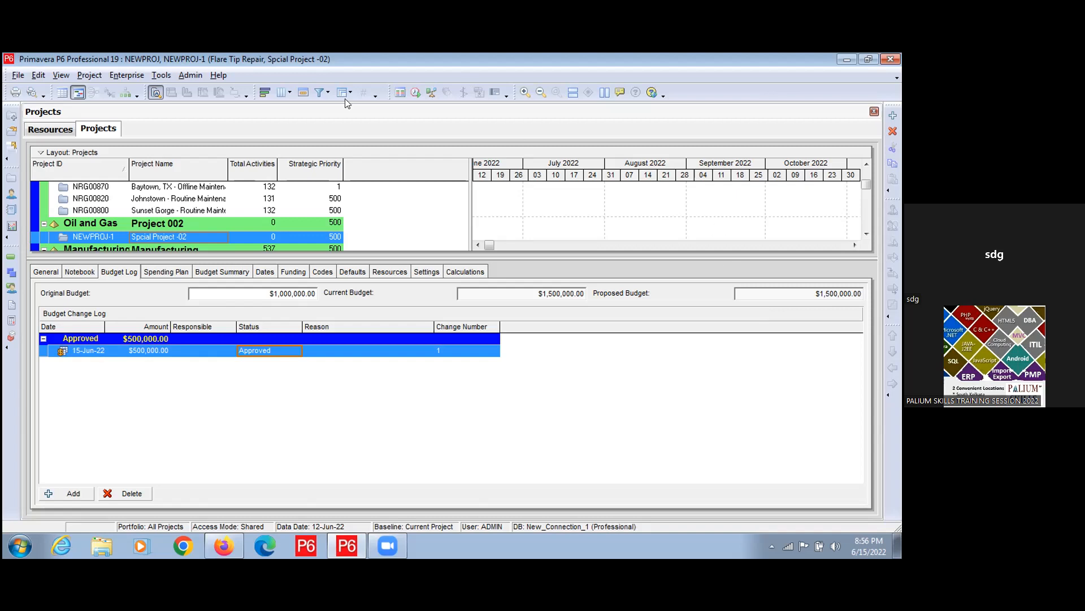
- Set the March 2022 spending plan amount to $100,000 and copy that value
left_click(152, 272)
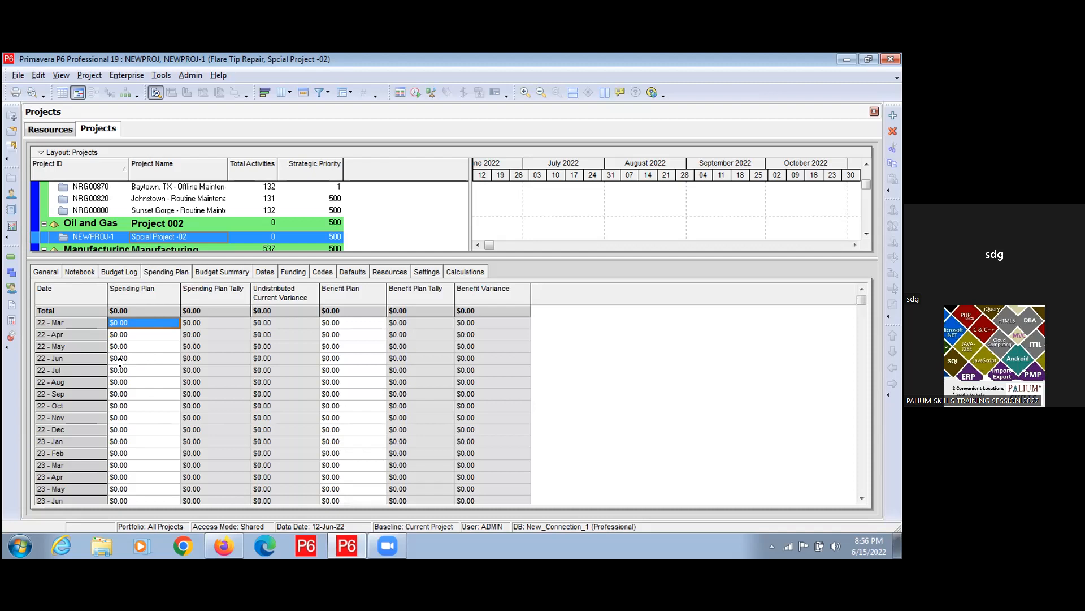
key("Tab")
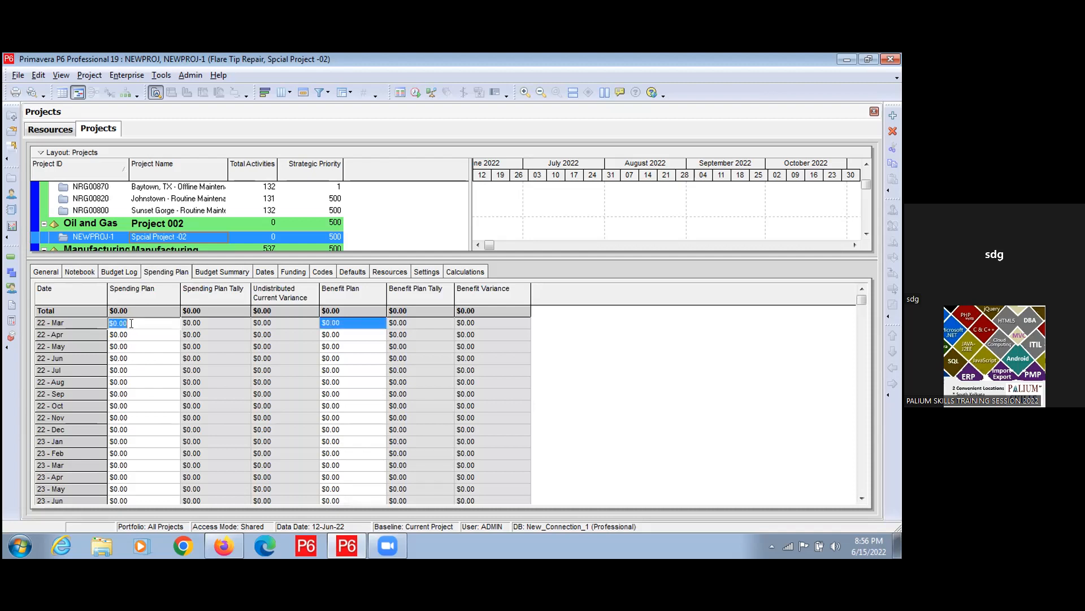
left_click(135, 322)
key("BackSpace")
key("BackSpace")
key("BackSpace")
key("BackSpace")
type("100,000")
left_click_drag(139, 322, 108, 322)
right_click(114, 322)
left_click(145, 368)
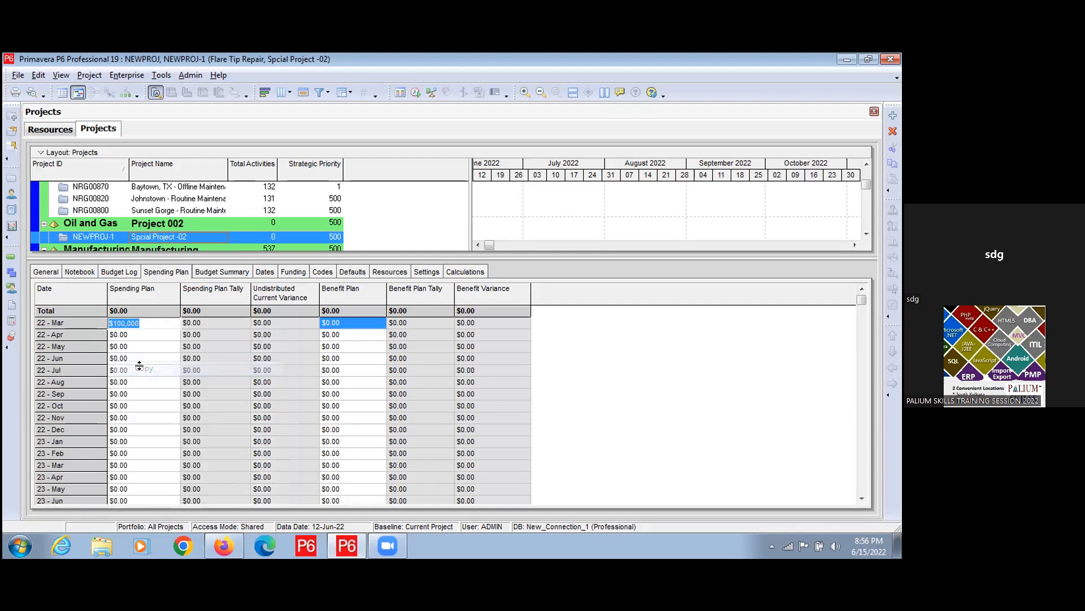
- Paste the copied $100,000 into the spending plan for April and May 2022
left_click(130, 333)
right_click(130, 333)
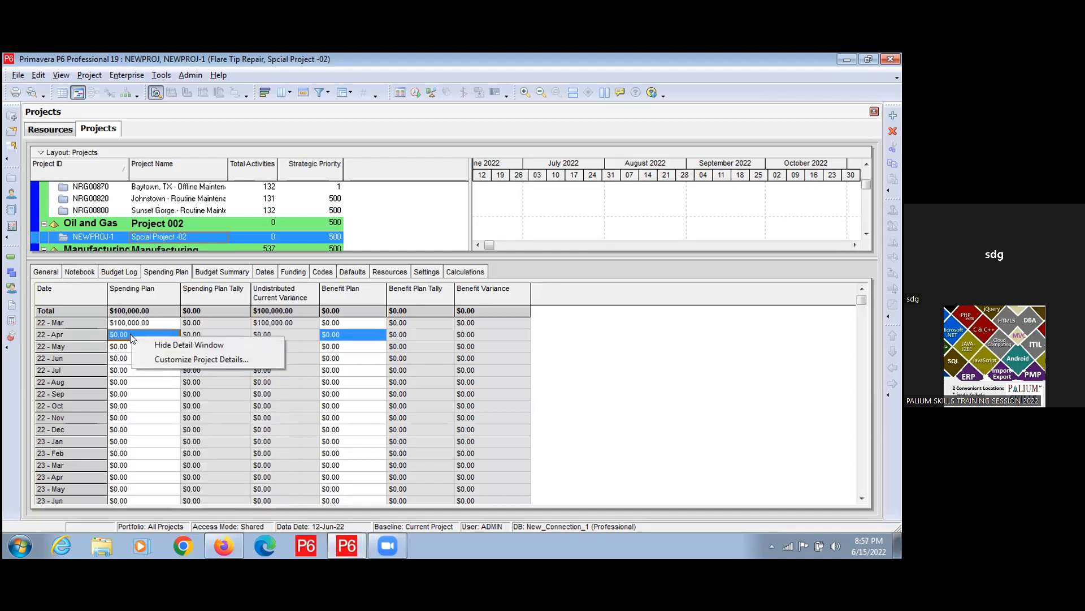
left_click(128, 334)
right_click(129, 333)
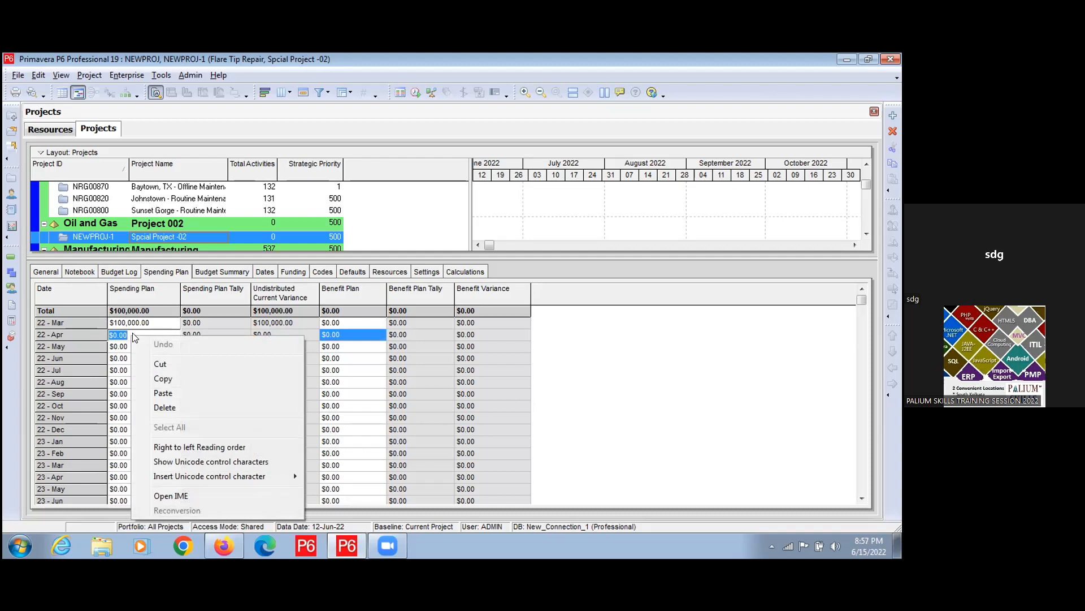
left_click(161, 394)
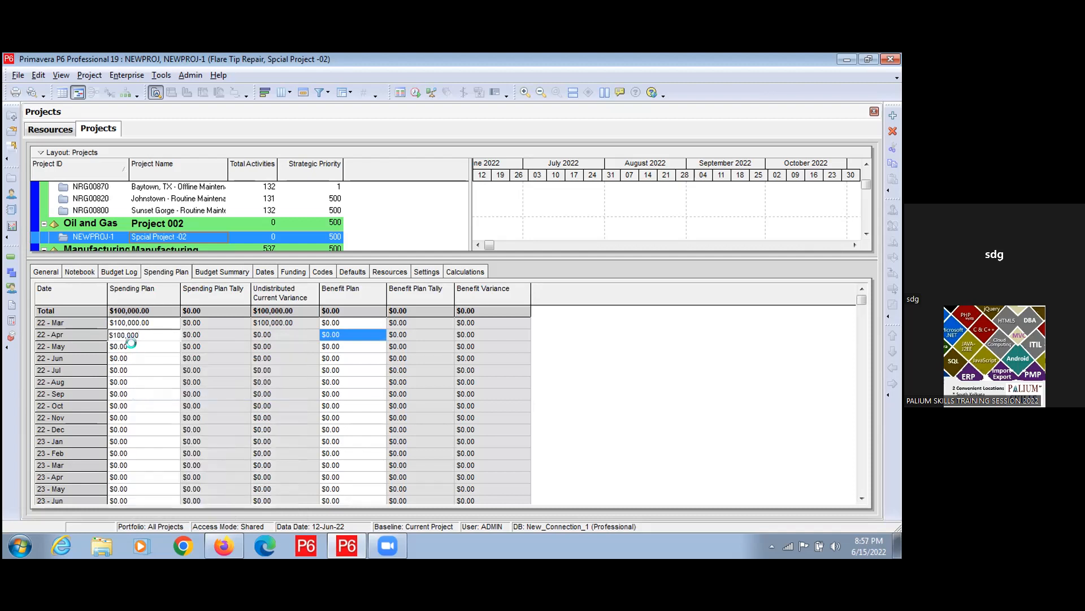
left_click(130, 346)
left_click(131, 346)
right_click(134, 346)
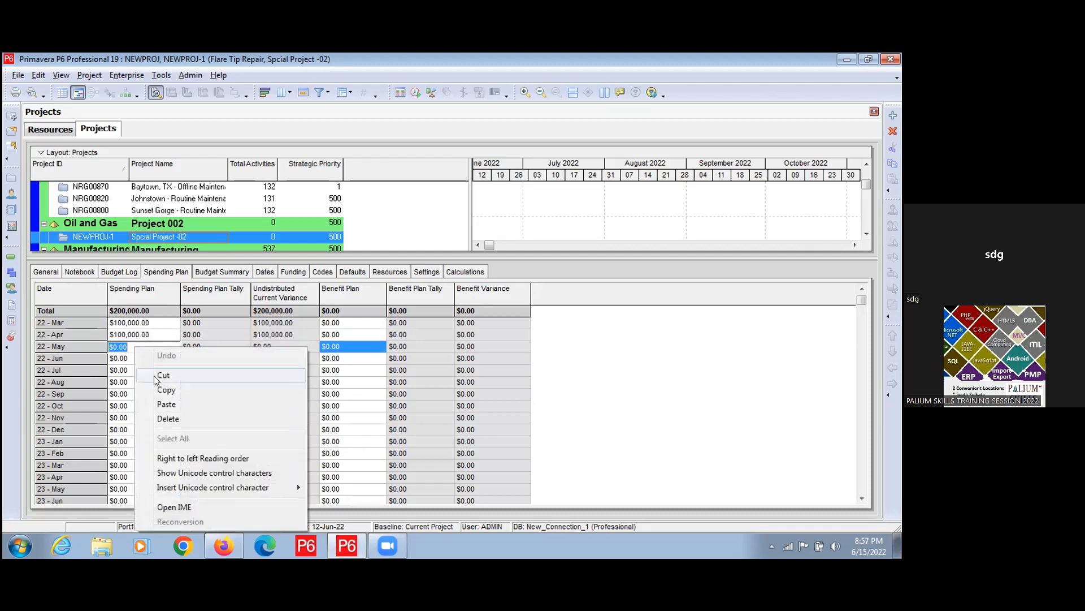
left_click(164, 403)
- Paste the copied $100,000 into the spending plan for June 2022
left_click(135, 358)
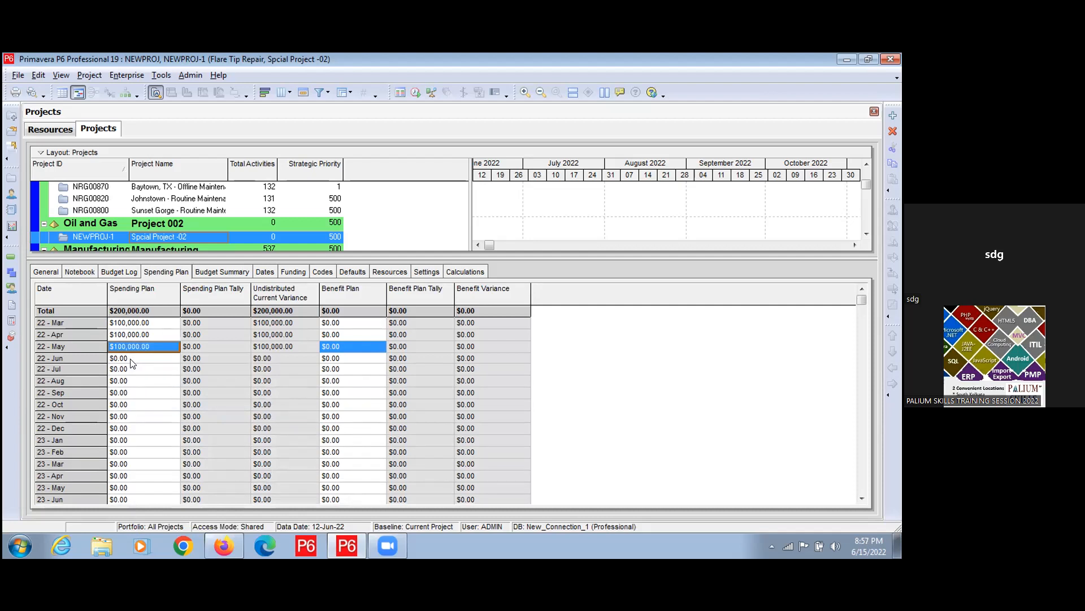
right_click(129, 357)
left_click(130, 357)
left_click(130, 357)
right_click(131, 358)
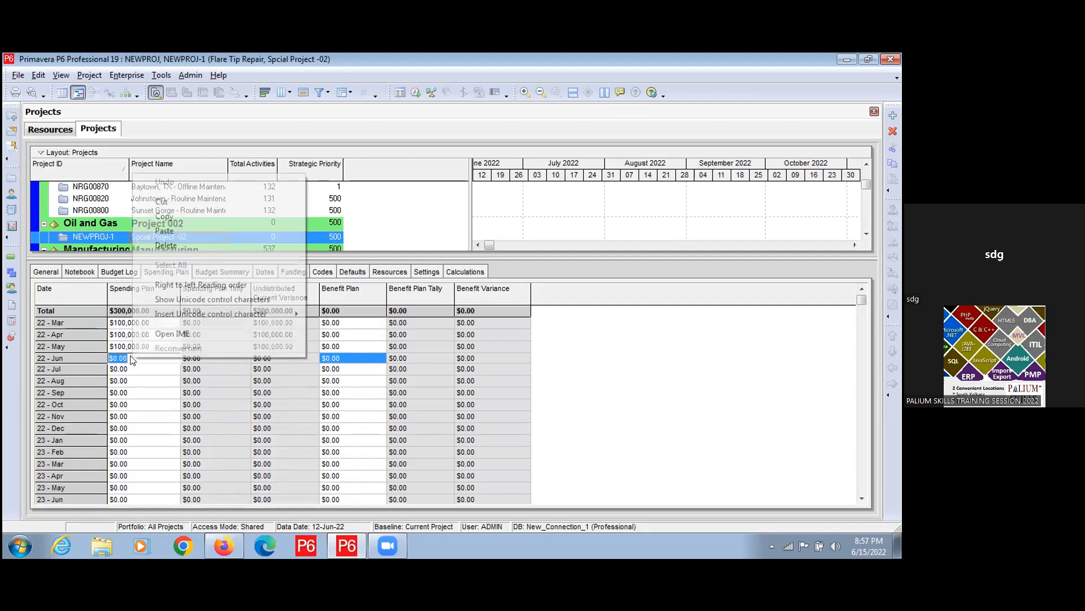
left_click(156, 232)
left_click(140, 428)
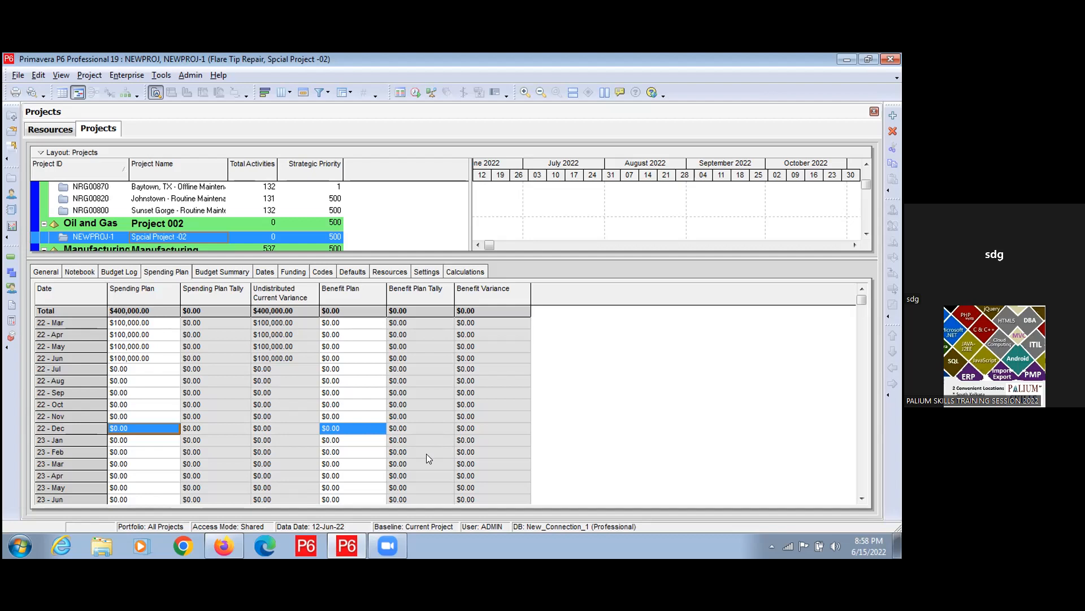
- Review the project's budget summary and its schedule dates
left_click(219, 270)
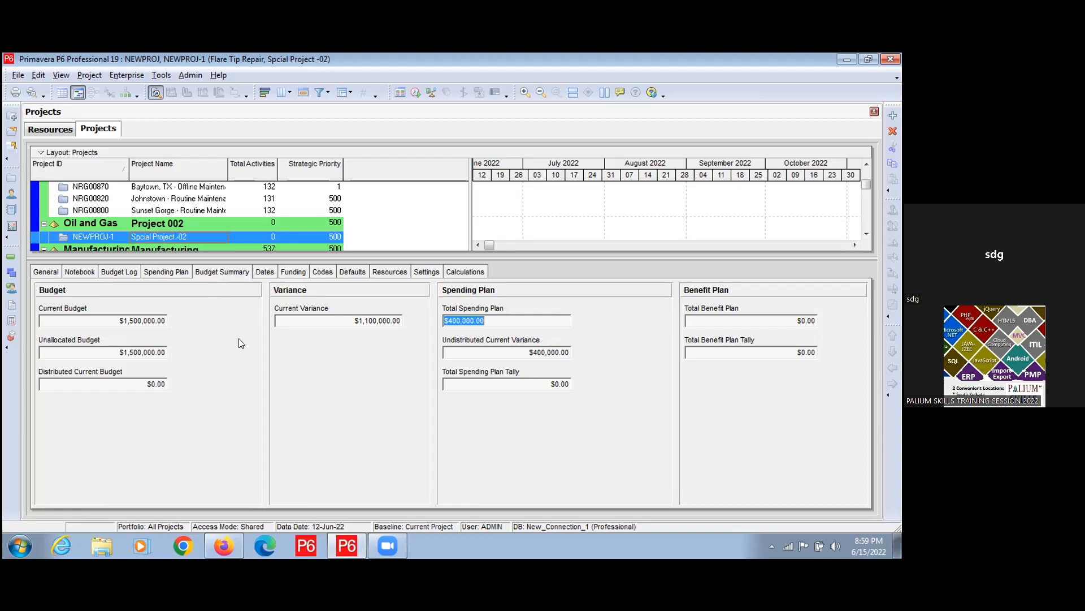
left_click(264, 271)
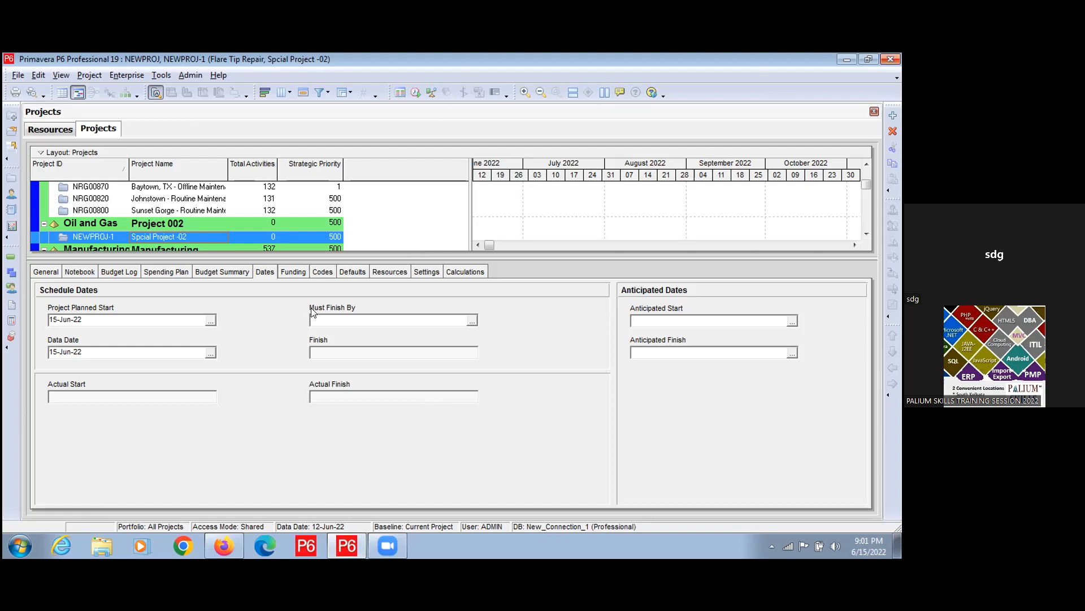
- Examine the funding sources available for the project, including Venture Capital under External Funding, without assigning one
left_click(294, 271)
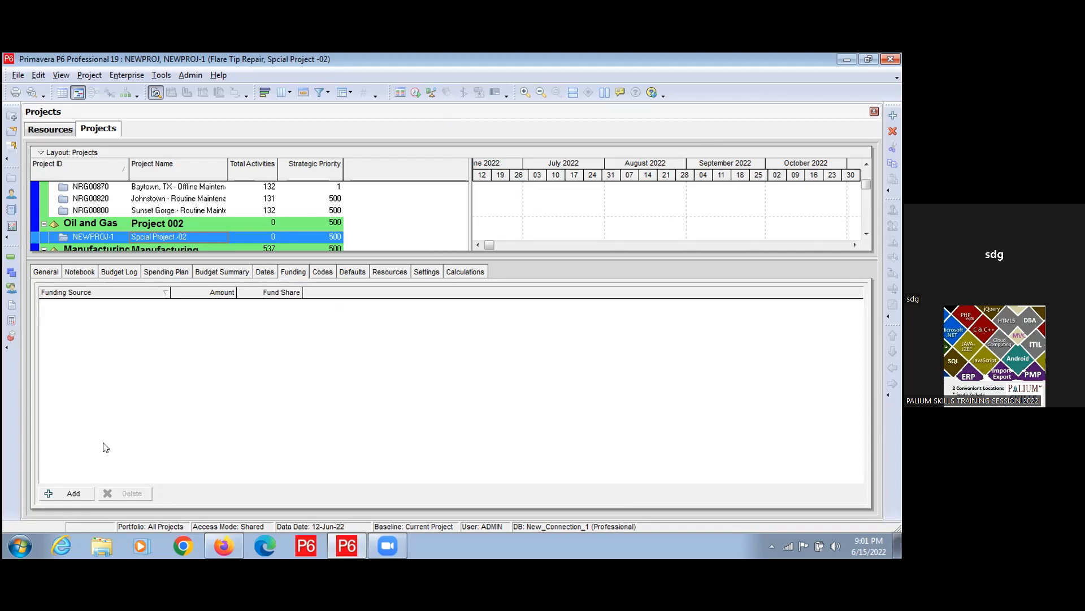
left_click(69, 494)
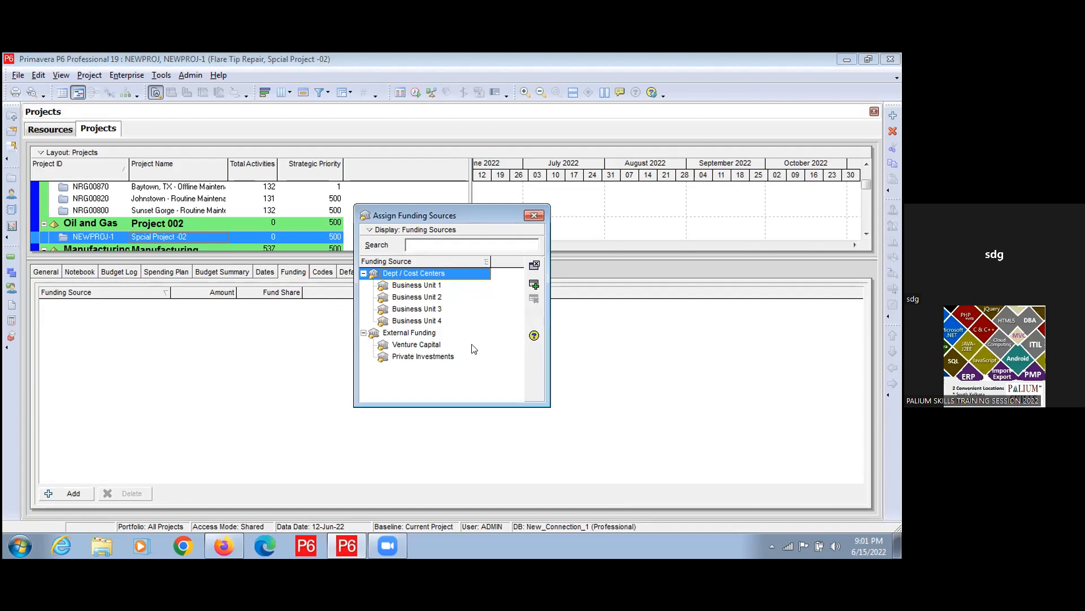
left_click(429, 346)
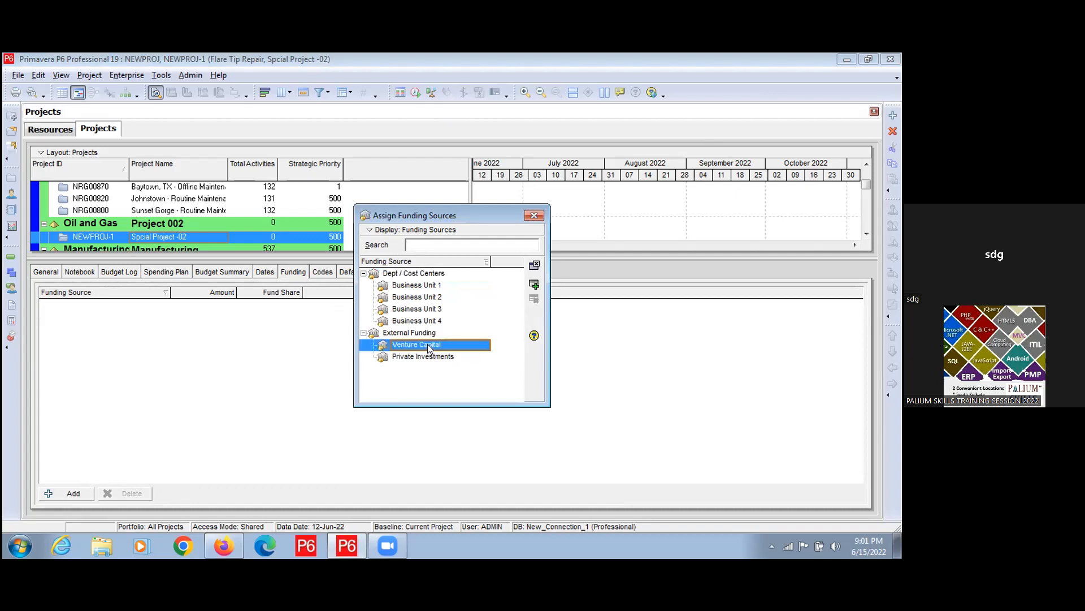
left_click(528, 217)
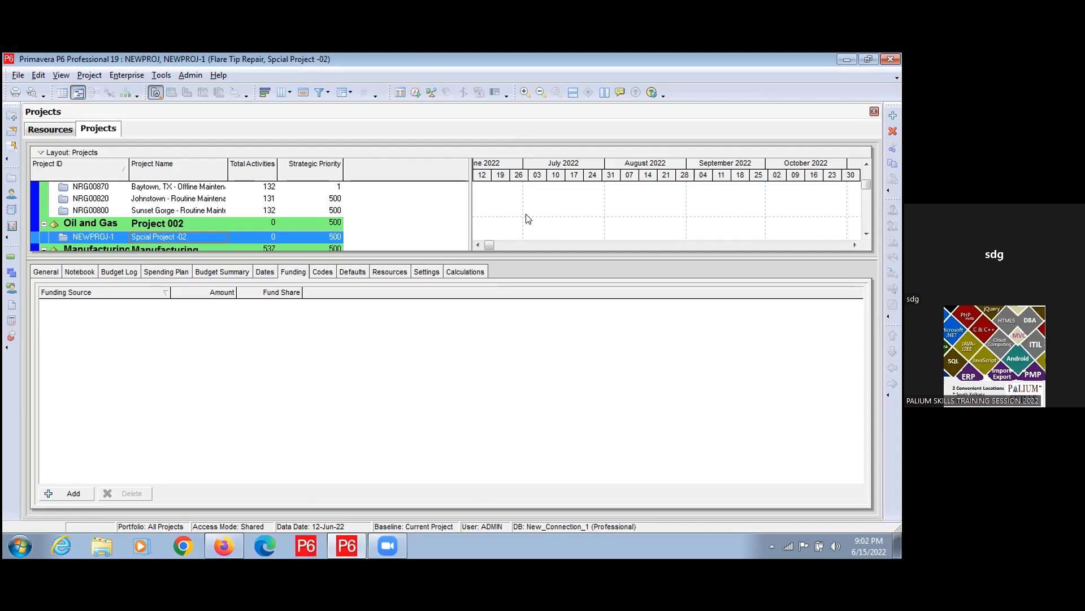
- View the assignable project codes and the project's default settings for resource assignments
left_click(322, 272)
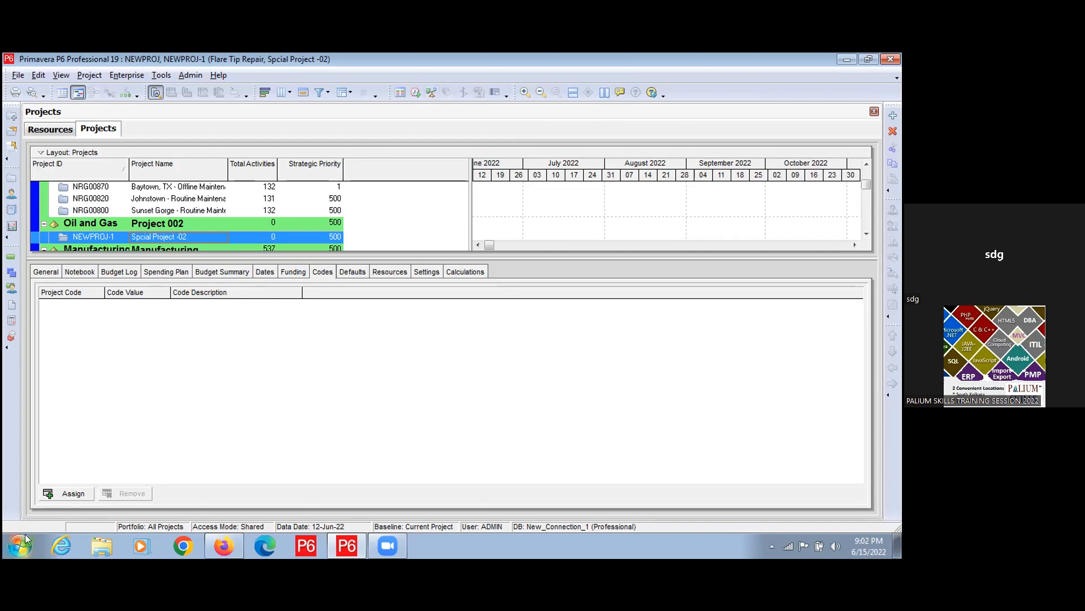
left_click(49, 495)
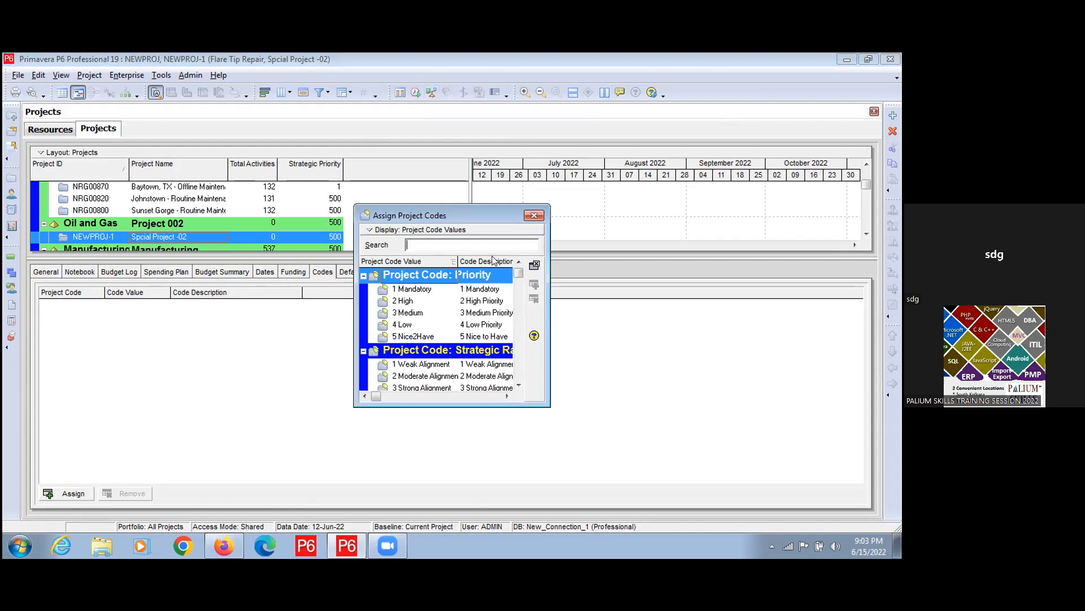
left_click(533, 217)
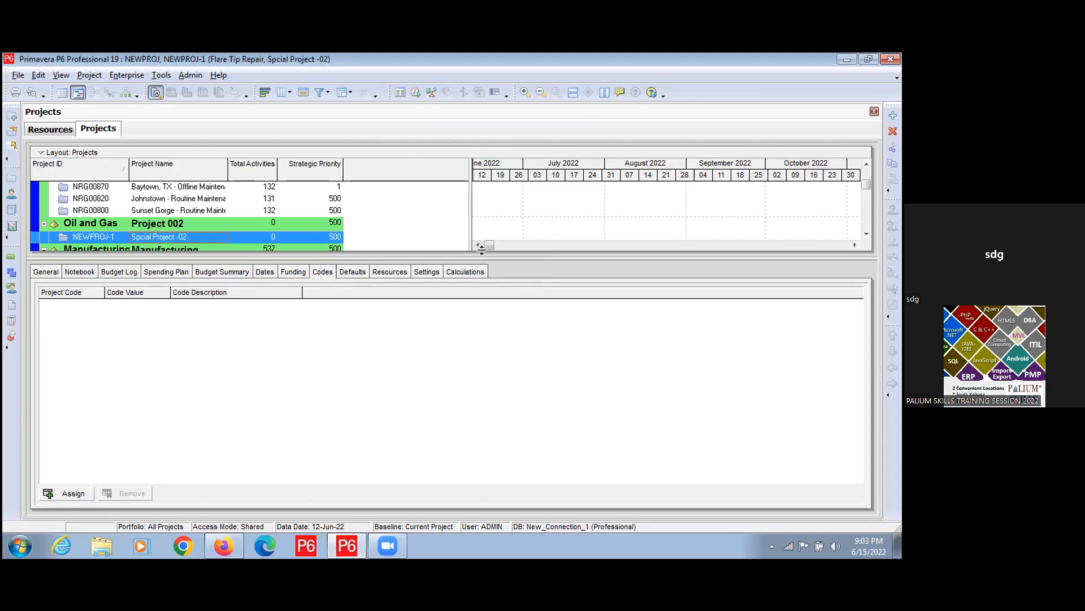
left_click(398, 273)
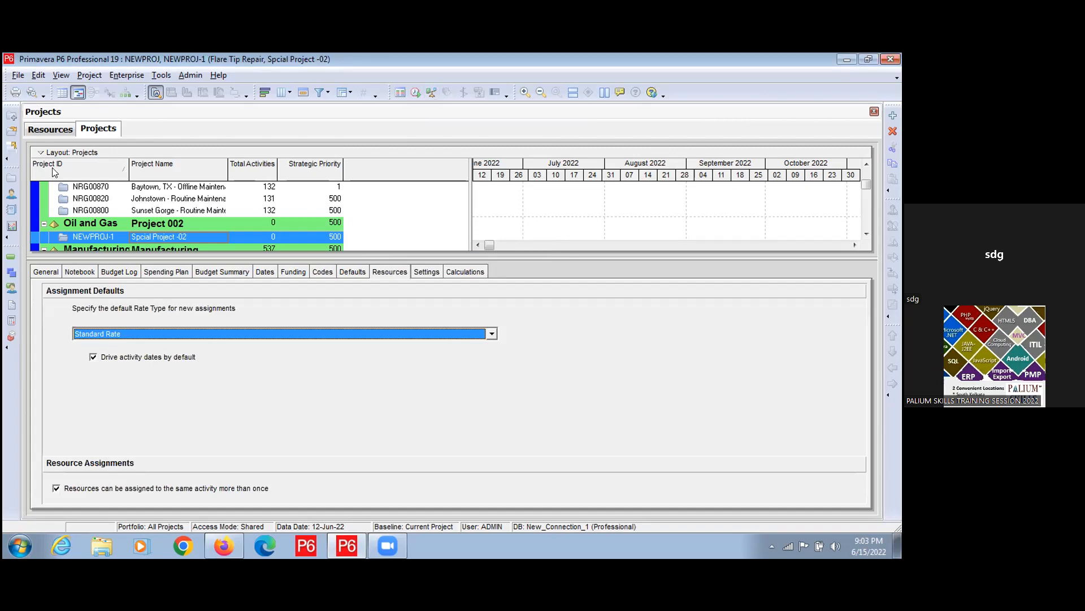
- Open the resource list and move the lead engineer beneath the first product analyst in the Manufacturing Engineering Group
left_click(11, 195)
left_click(99, 79)
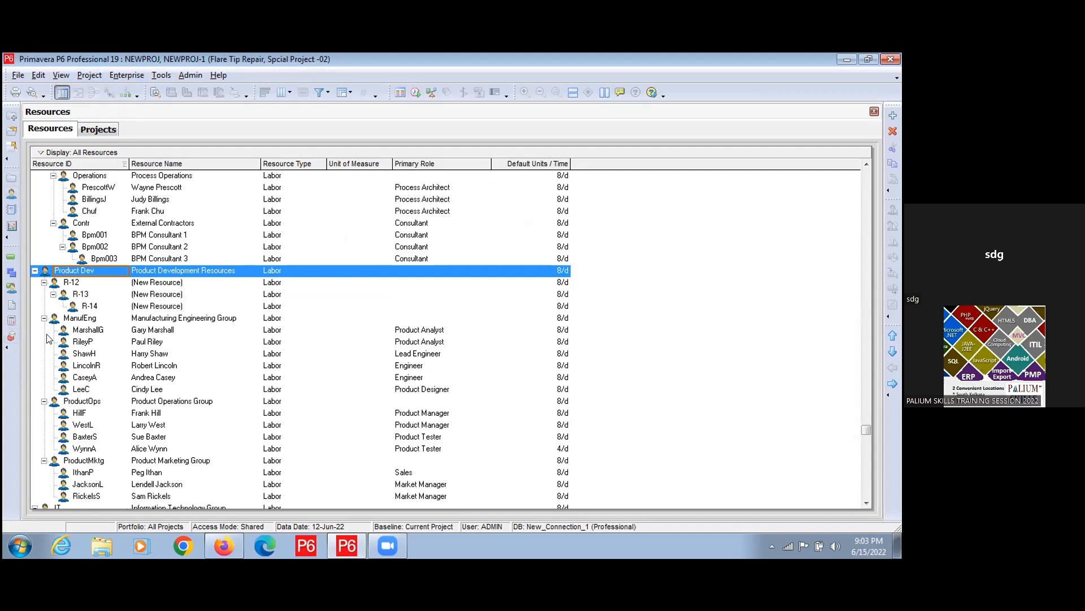
left_click_drag(38, 348, 38, 329)
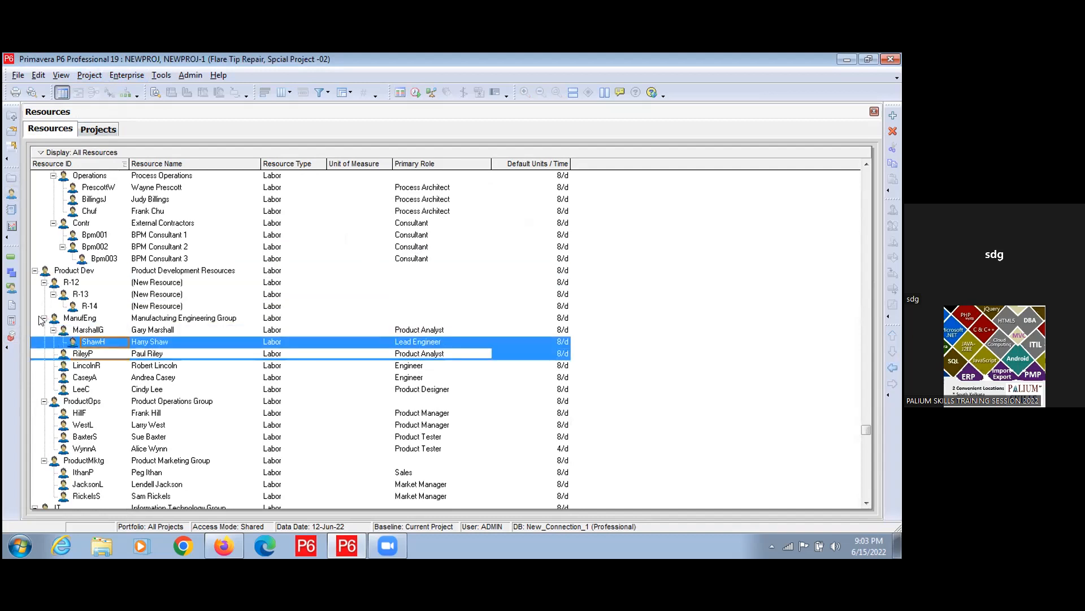
- Select a developer in the Information Technology Group and show that resource's codes in the details below the list
scroll(144, 405, "down", 1)
scroll(145, 406, "down", 4)
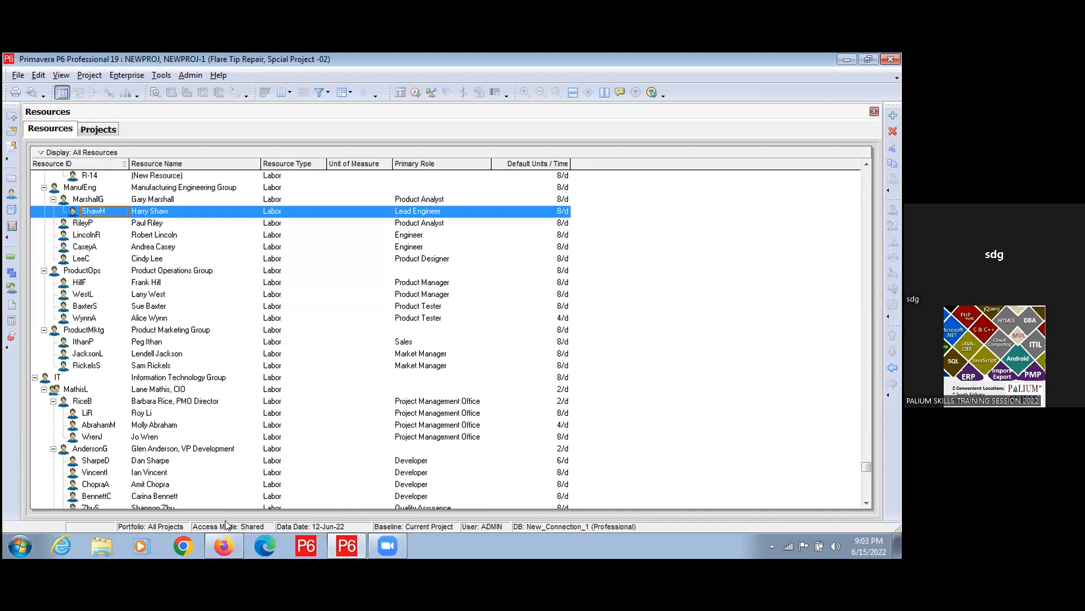
left_click(215, 492)
scroll(214, 490, "down", 2)
scroll(215, 489, "down", 2)
scroll(215, 489, "up", 4)
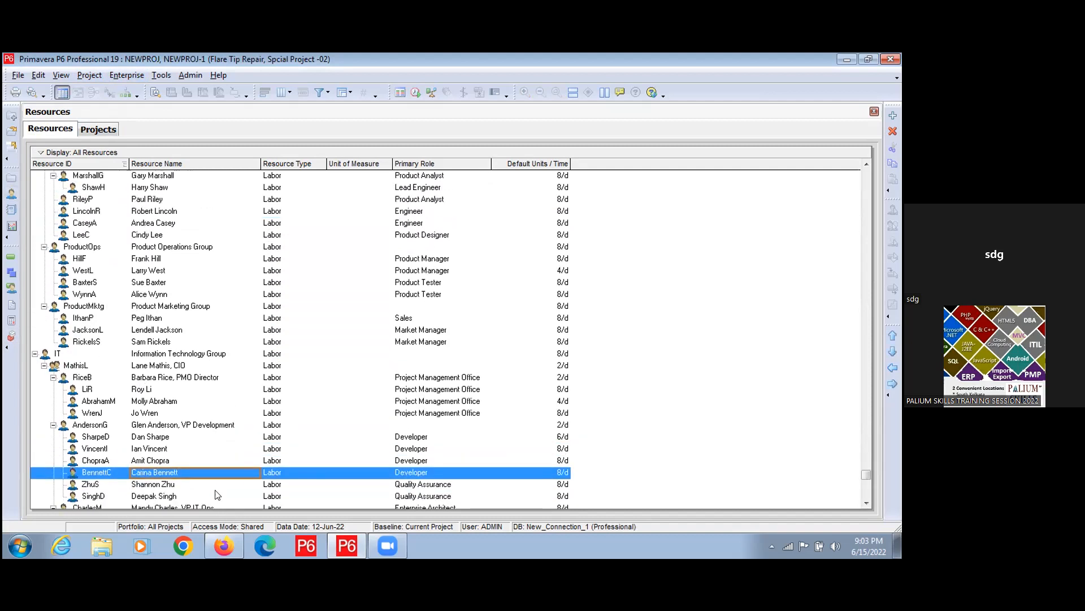
left_click(59, 74)
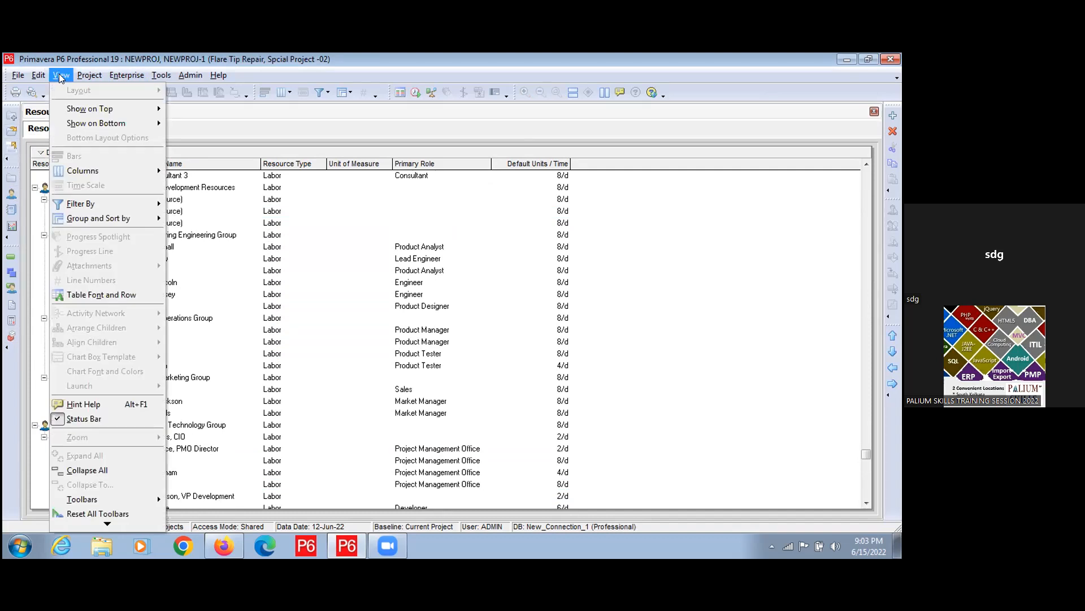
mouse_move(92, 125)
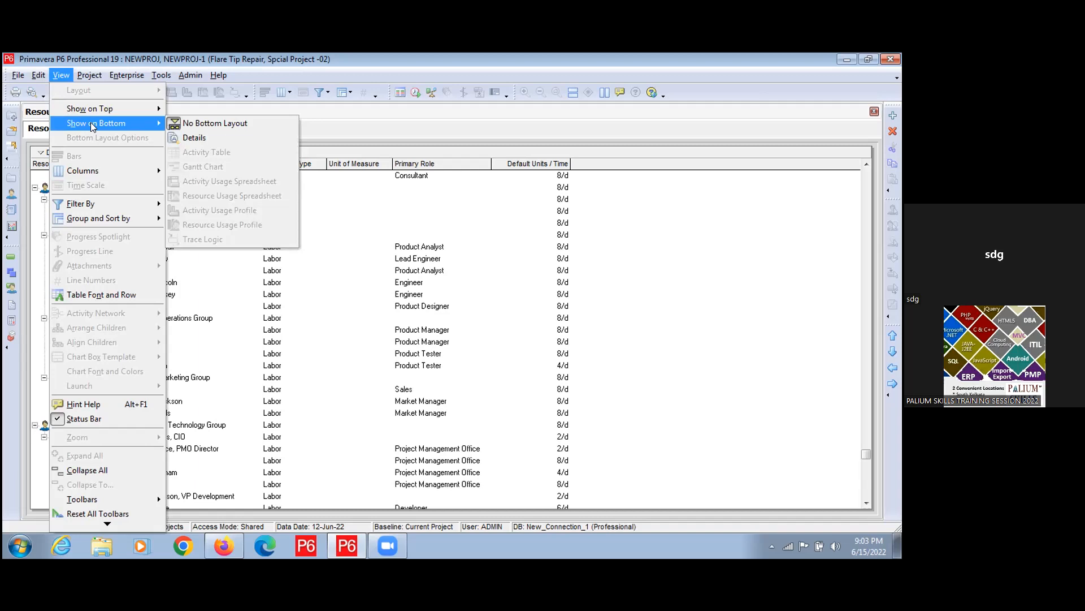
left_click(203, 132)
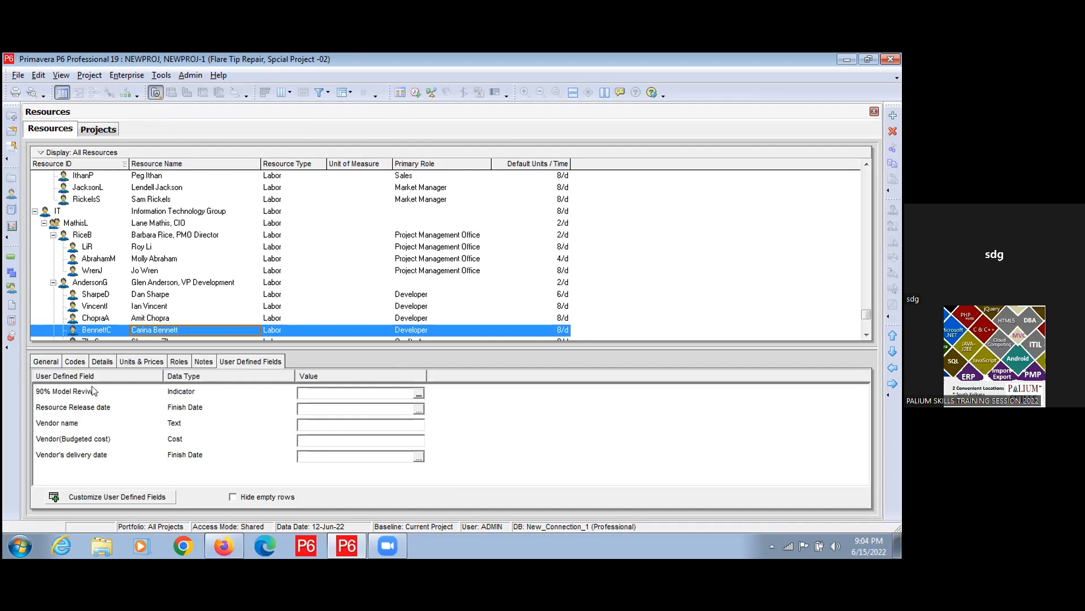
left_click(81, 363)
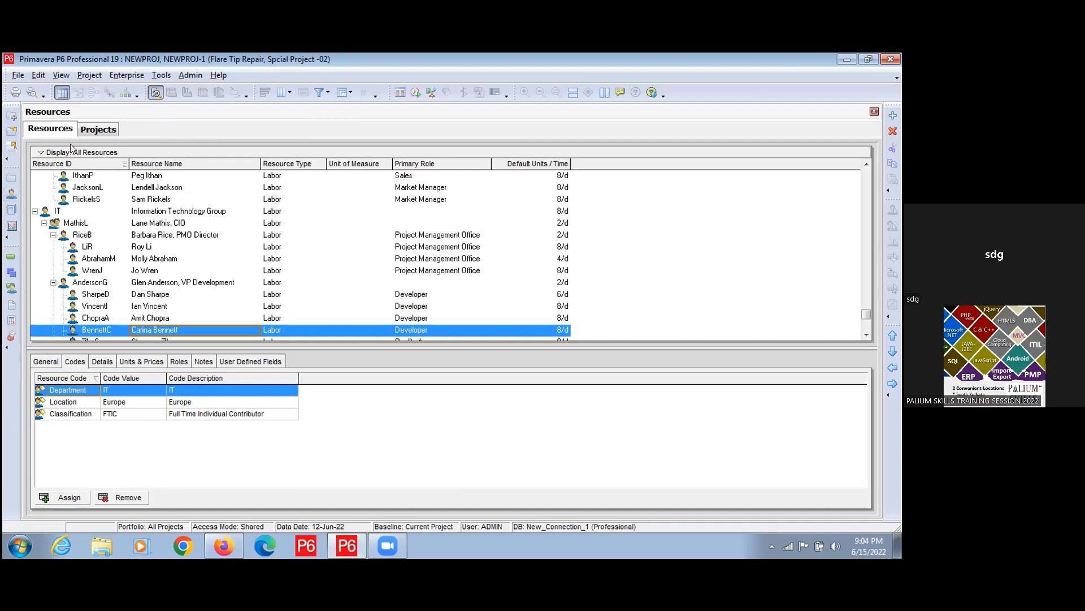
- Return to Spcial Project -02 and open the list of project codes to assign
left_click(99, 128)
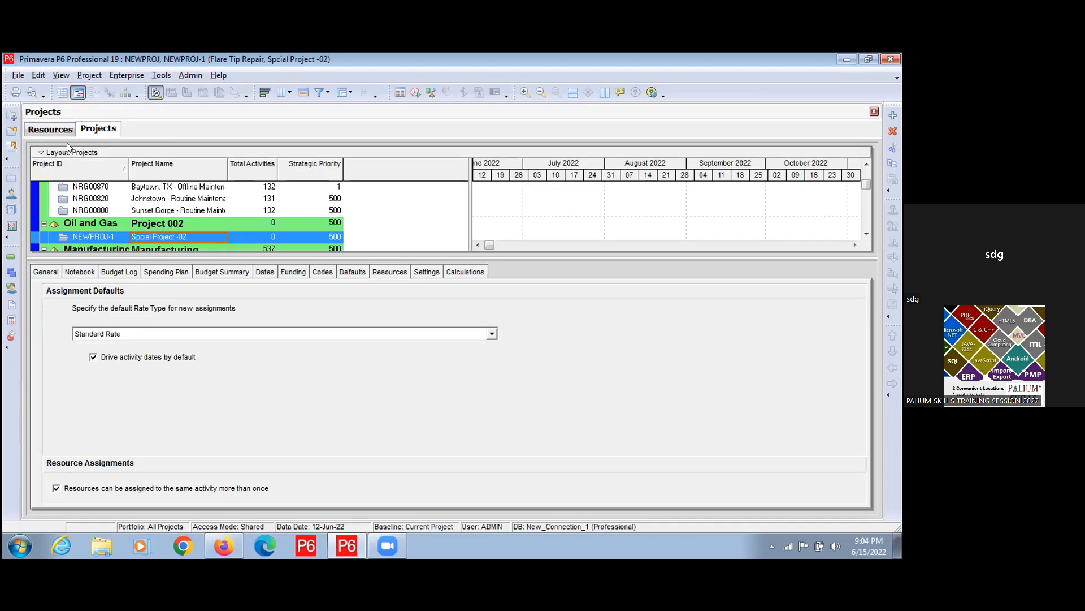
left_click(55, 130)
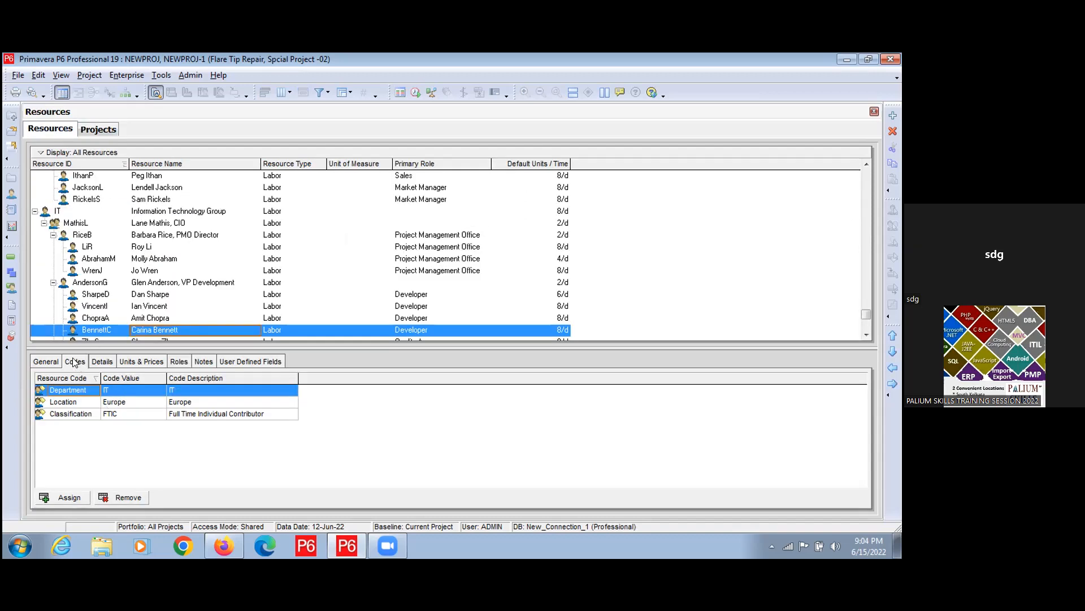
left_click(99, 129)
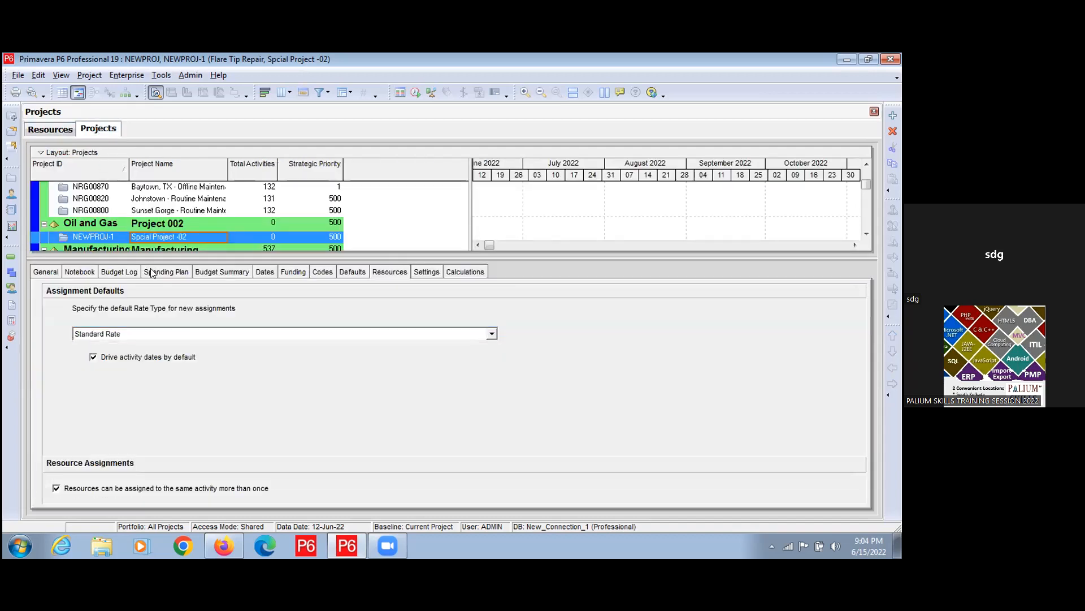
left_click(323, 273)
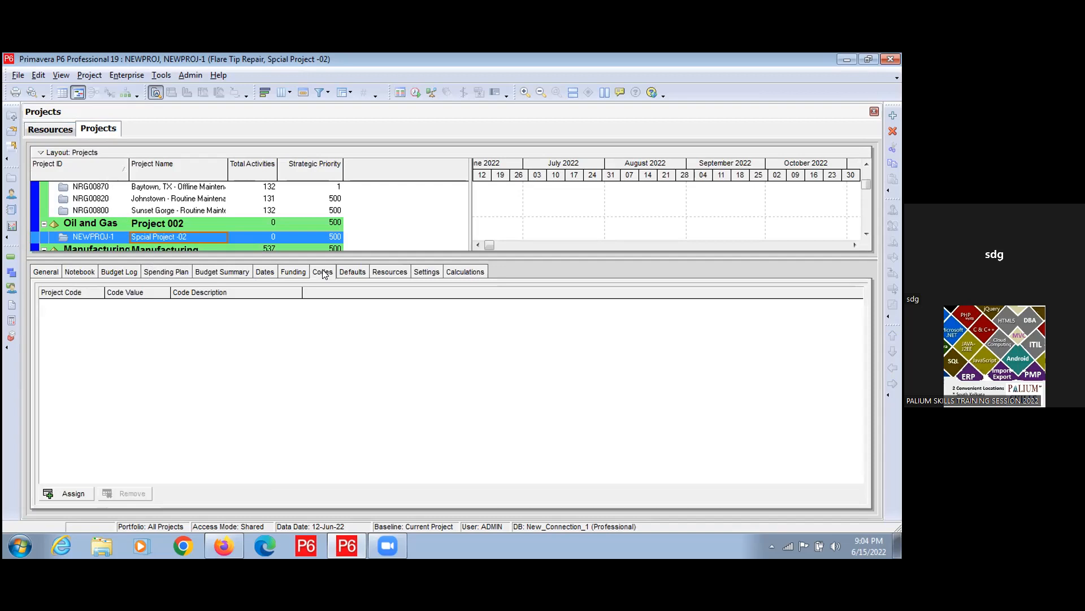
left_click(60, 494)
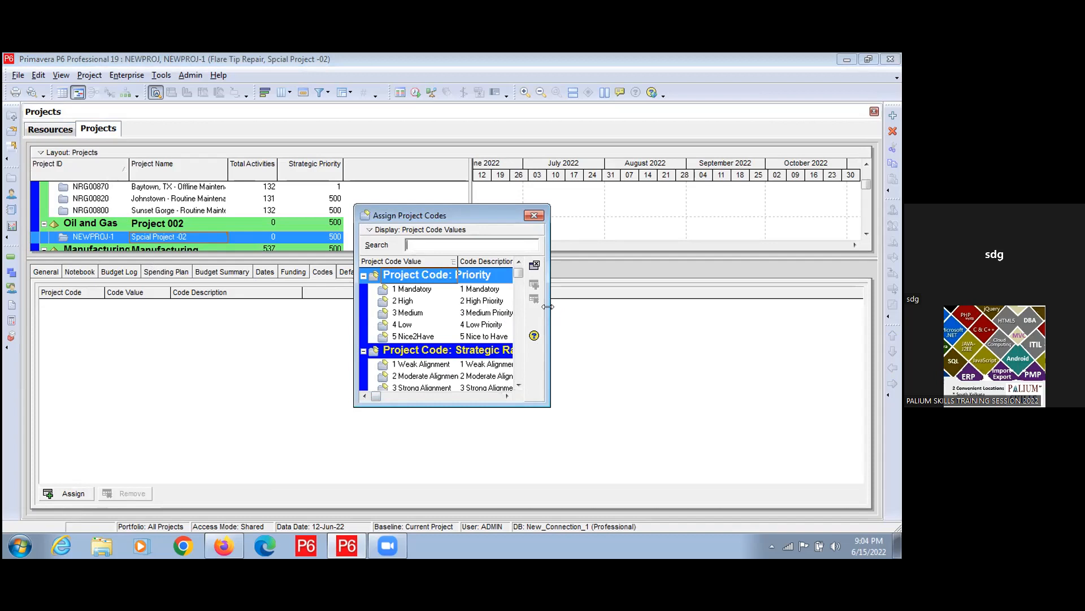
- Enlarge the Assign Project Codes window in width and height to show more code values
left_click_drag(548, 306, 764, 308)
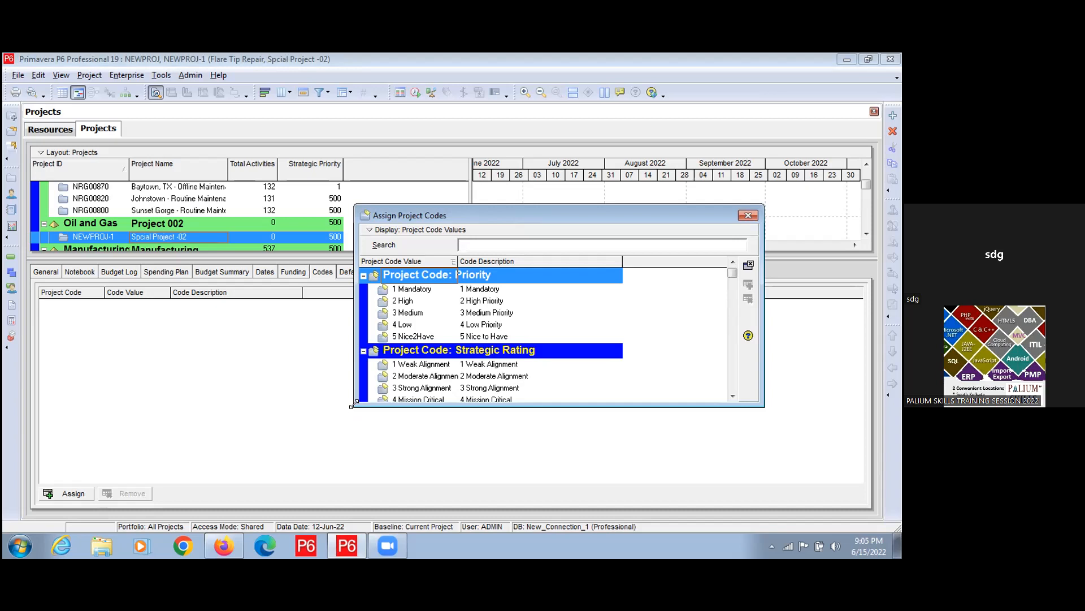
left_click_drag(351, 405, 354, 542)
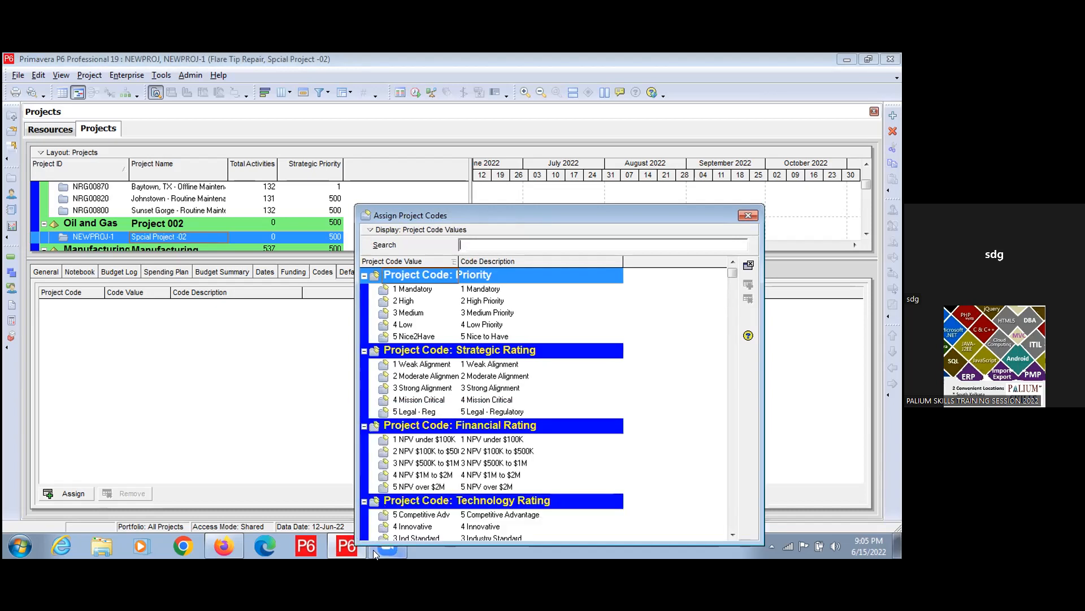
left_click_drag(370, 540, 370, 555)
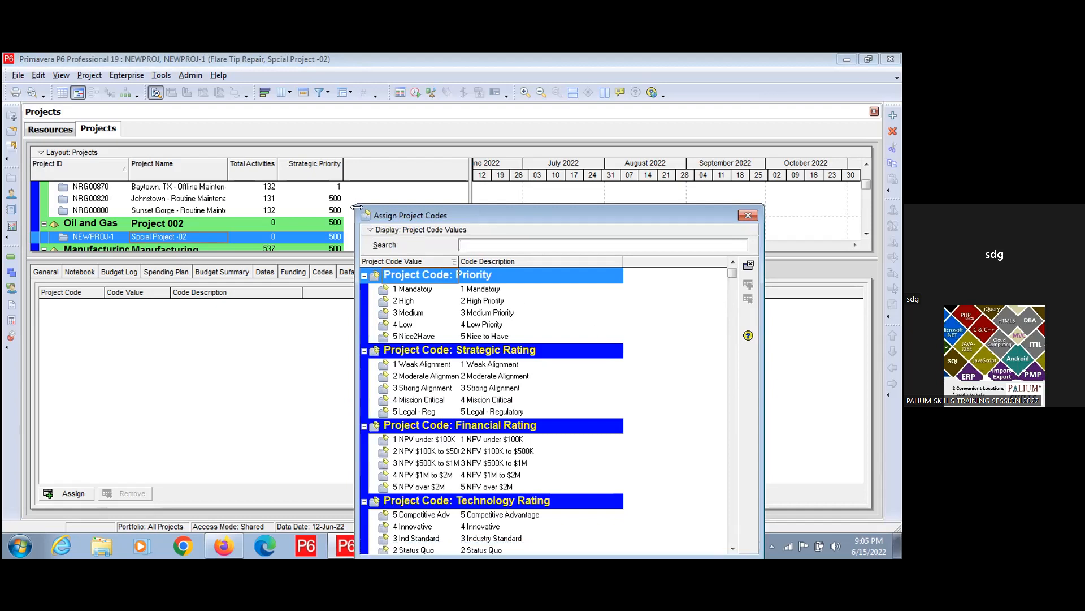
left_click_drag(356, 207, 358, 208)
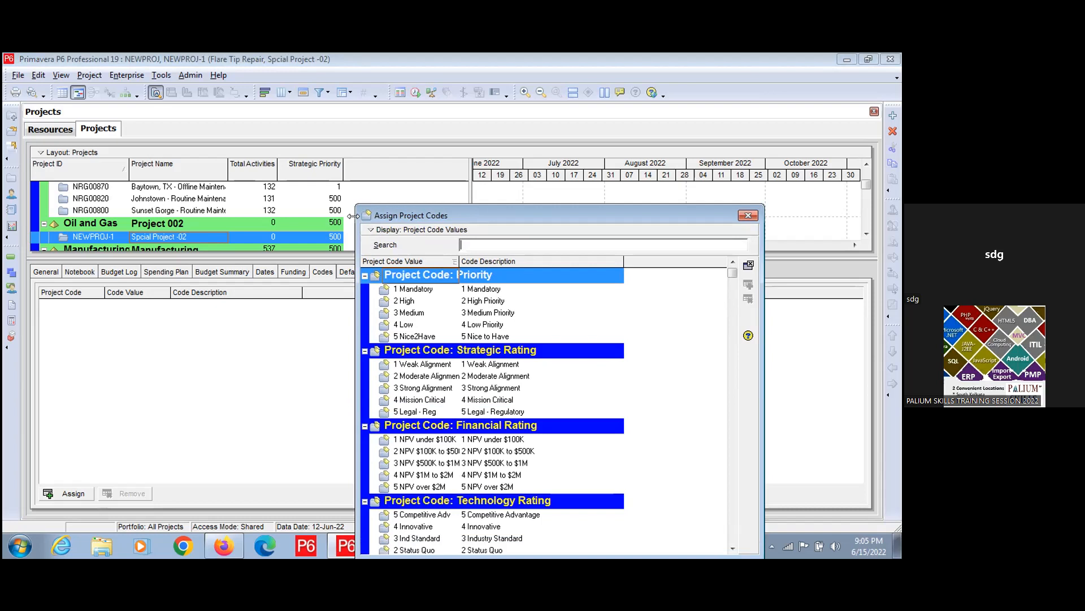
left_click_drag(354, 216, 231, 216)
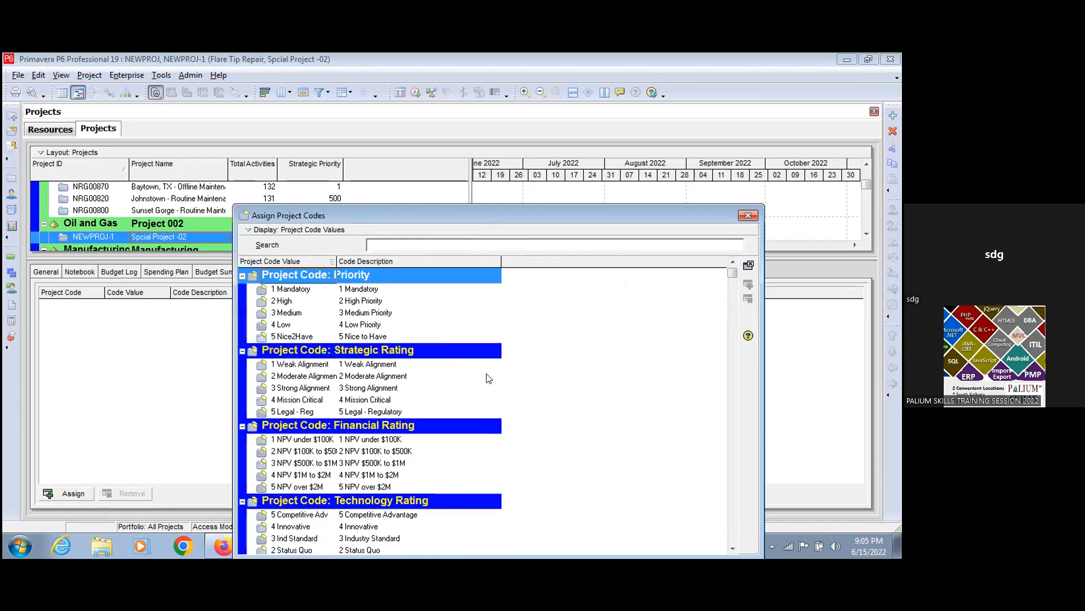
- Examine the assignable project code values from Strategic Rating through Financial, Technology, Resource and Risk Rating to Project Manager and Sponsor
left_click(360, 366)
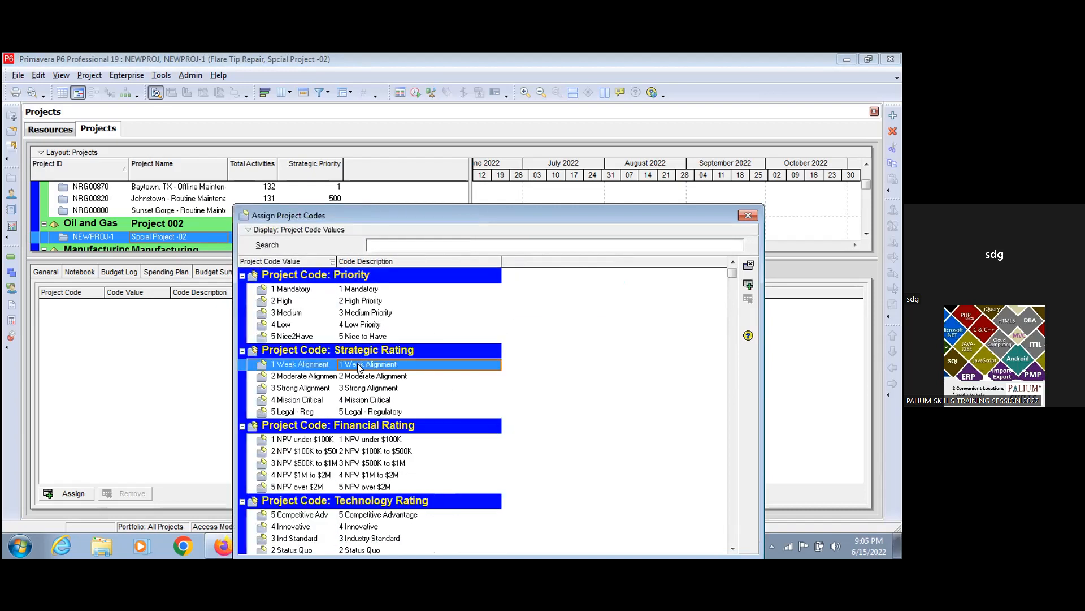
scroll(368, 401, "down", 2)
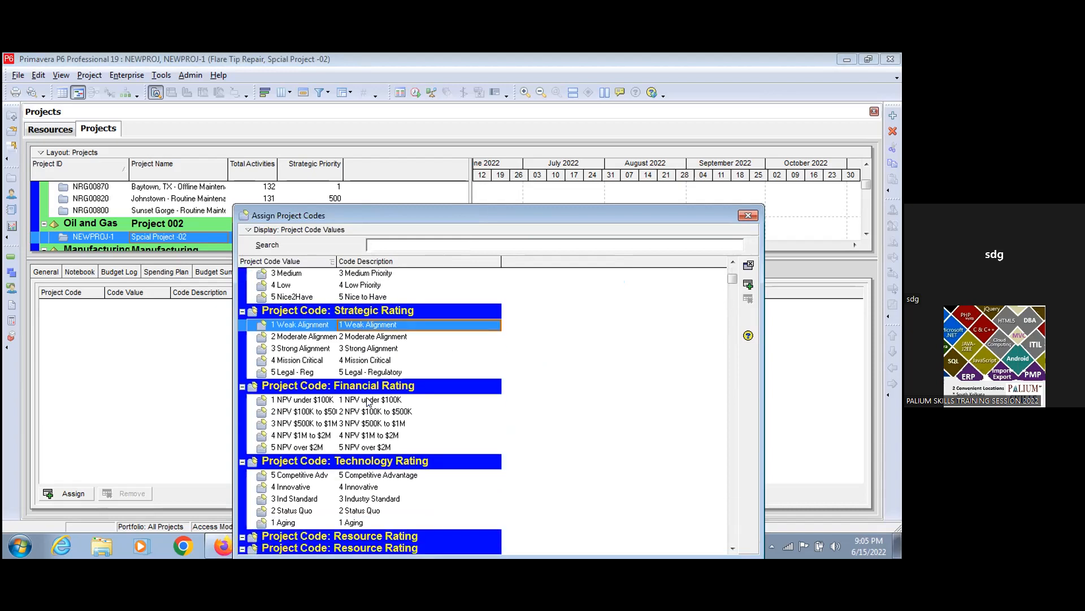
scroll(368, 401, "down", 4)
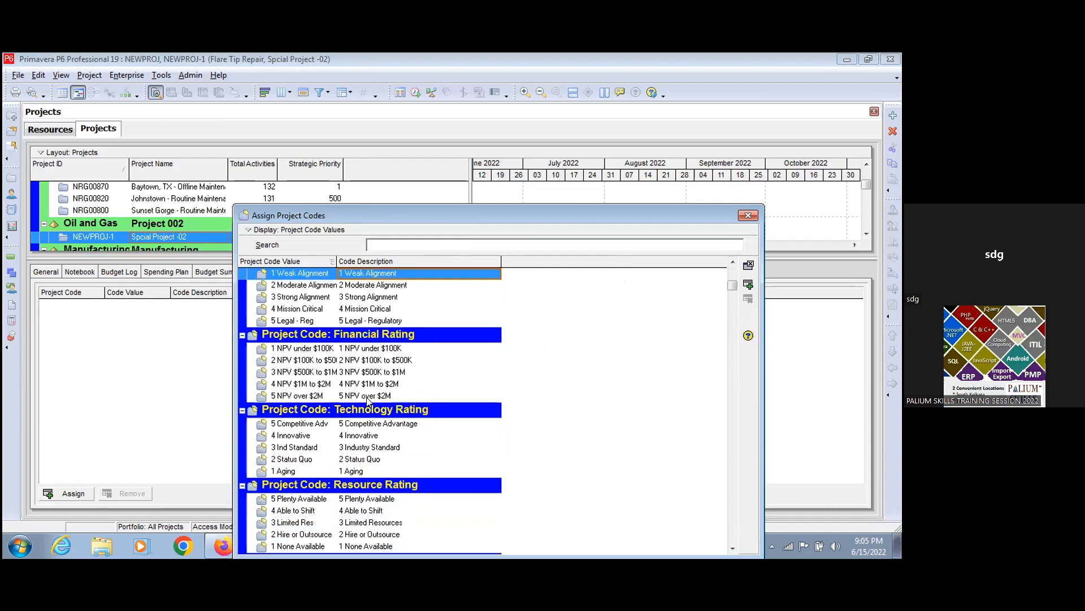
scroll(368, 401, "down", 2)
scroll(368, 401, "down", 3)
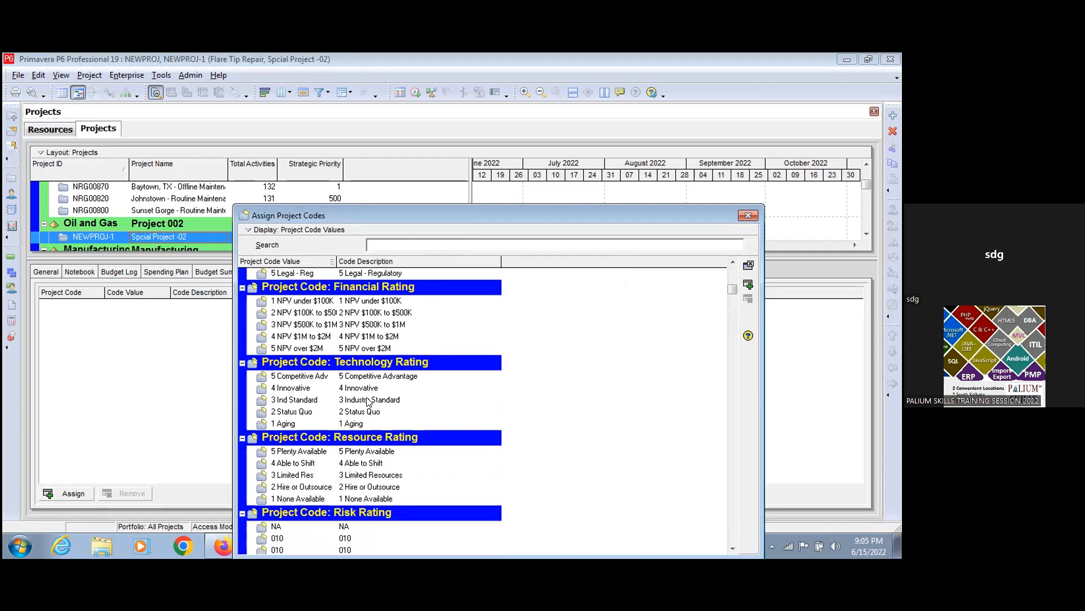
scroll(369, 402, "down", 5)
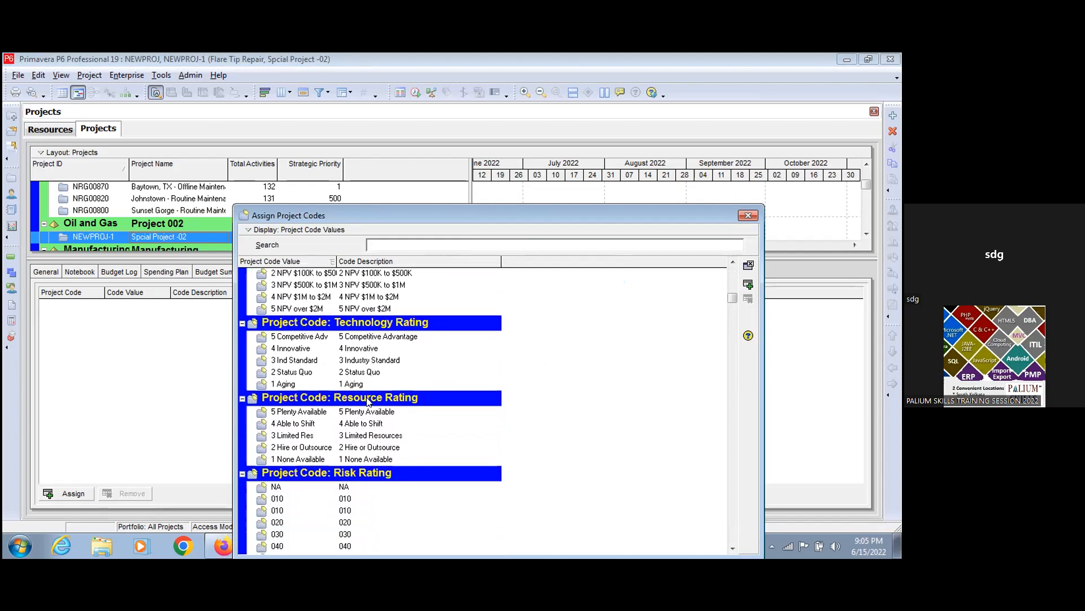
scroll(369, 402, "down", 5)
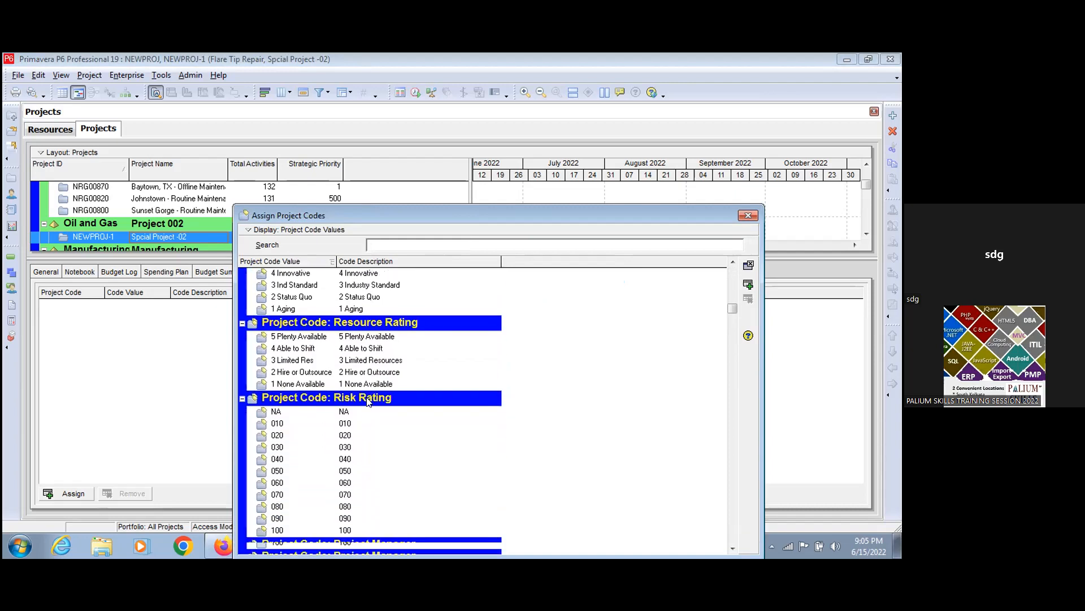
scroll(368, 402, "down", 2)
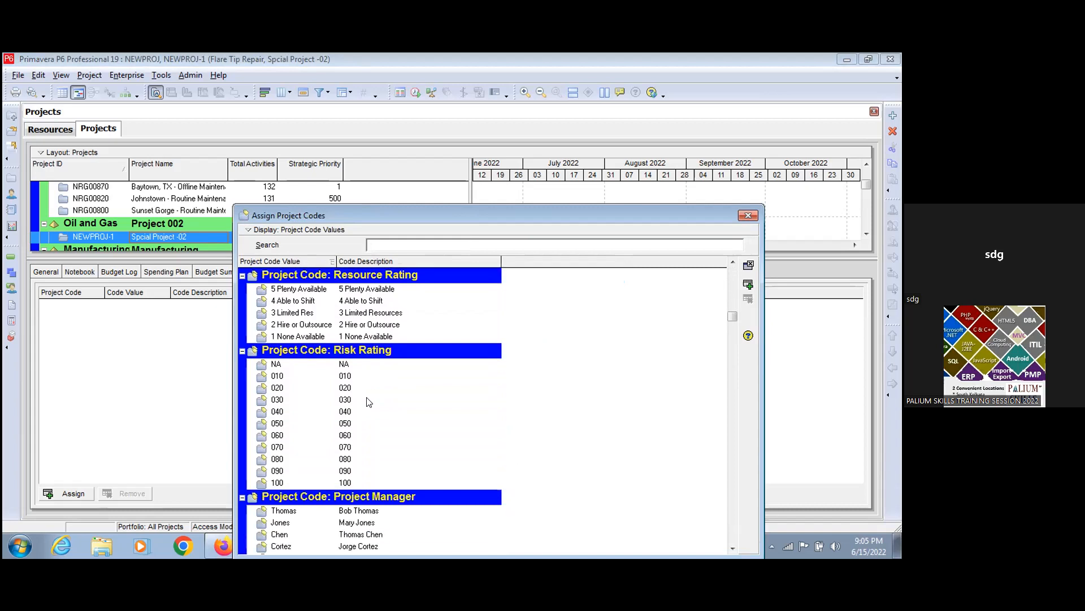
scroll(369, 401, "down", 2)
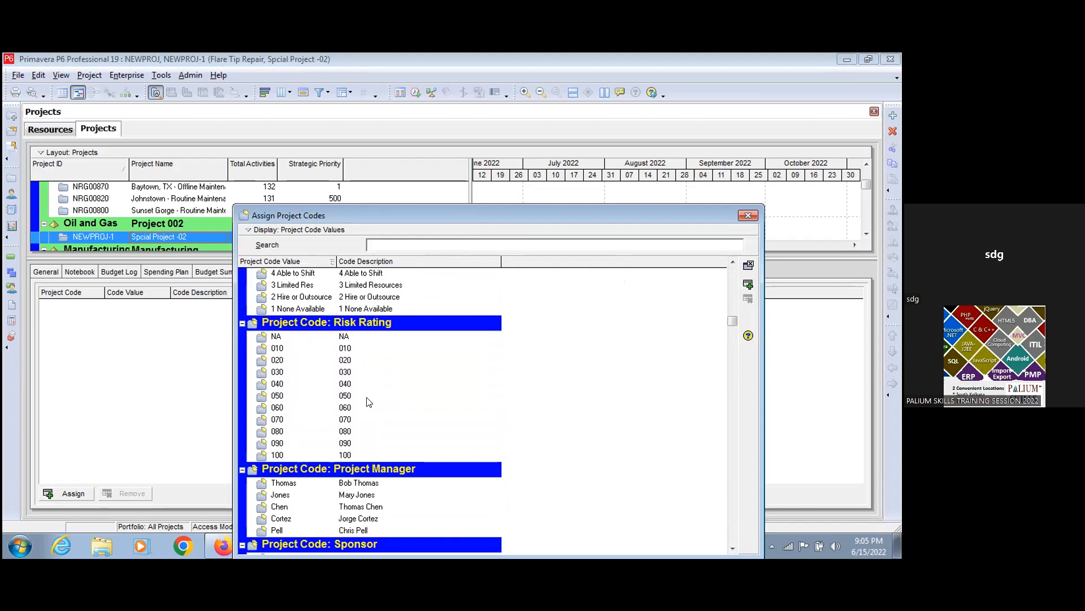
scroll(368, 402, "down", 2)
scroll(369, 401, "down", 2)
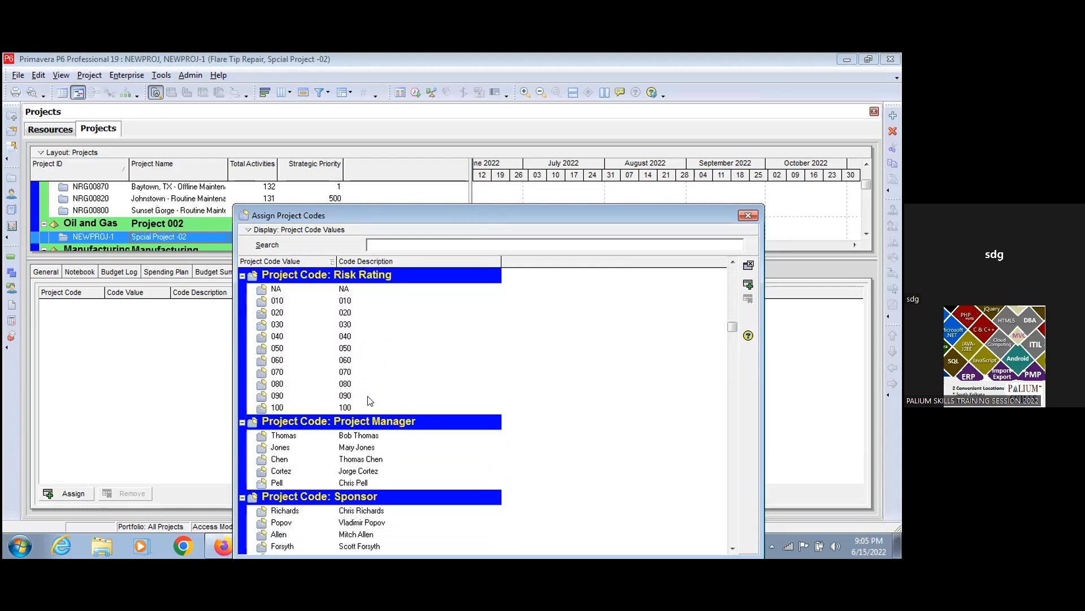
- Review the Risk, Resource and Technology Rating values back up to Strategic Rating, and close the assignment window without assigning a code
scroll(371, 400, "up", 8)
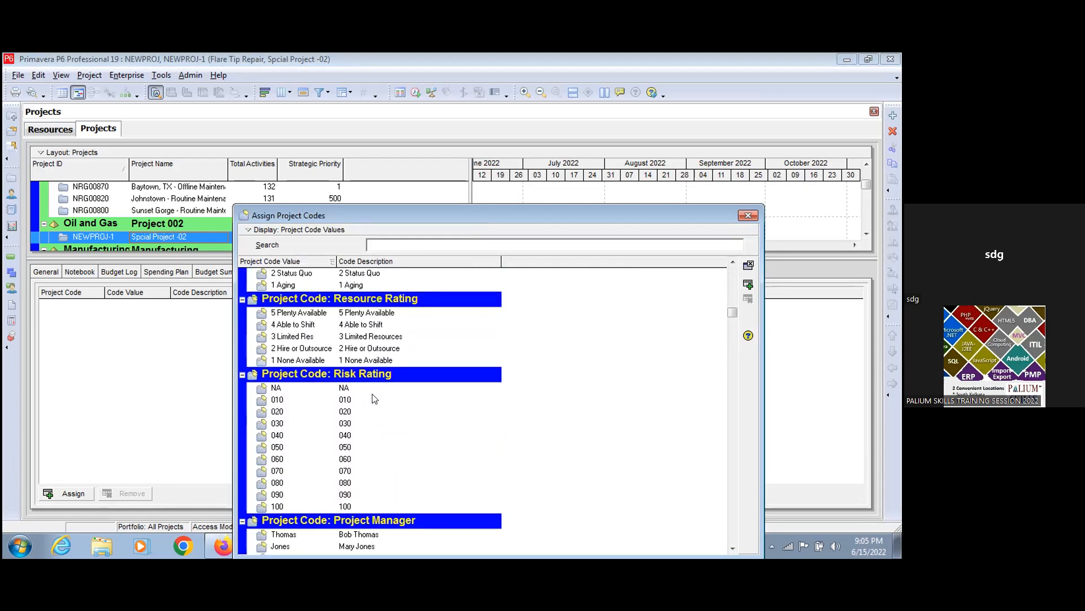
scroll(375, 399, "up", 1)
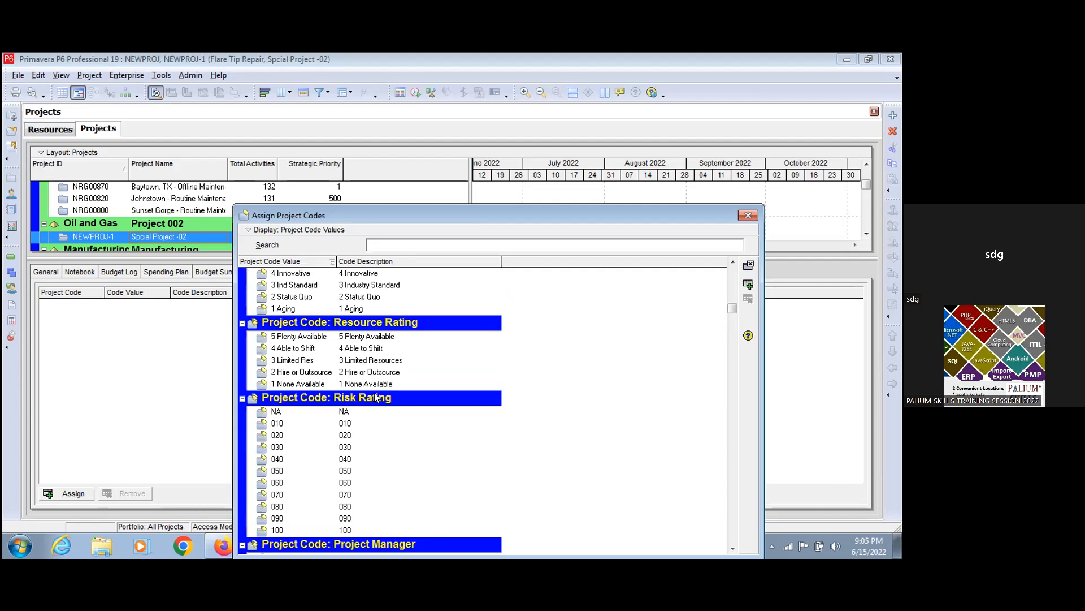
scroll(375, 397, "up", 1)
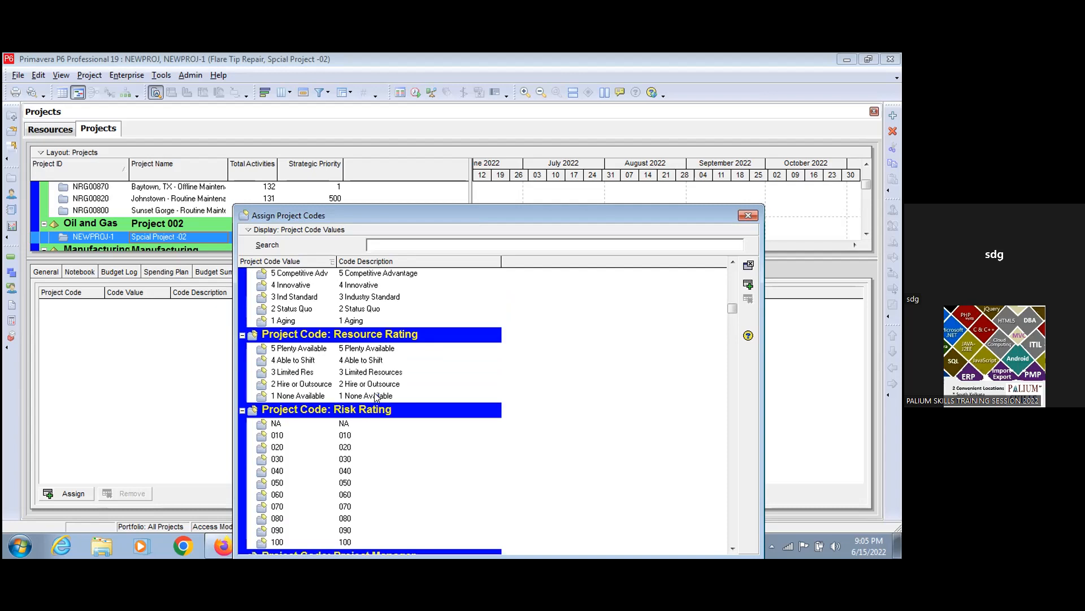
scroll(375, 396, "up", 2)
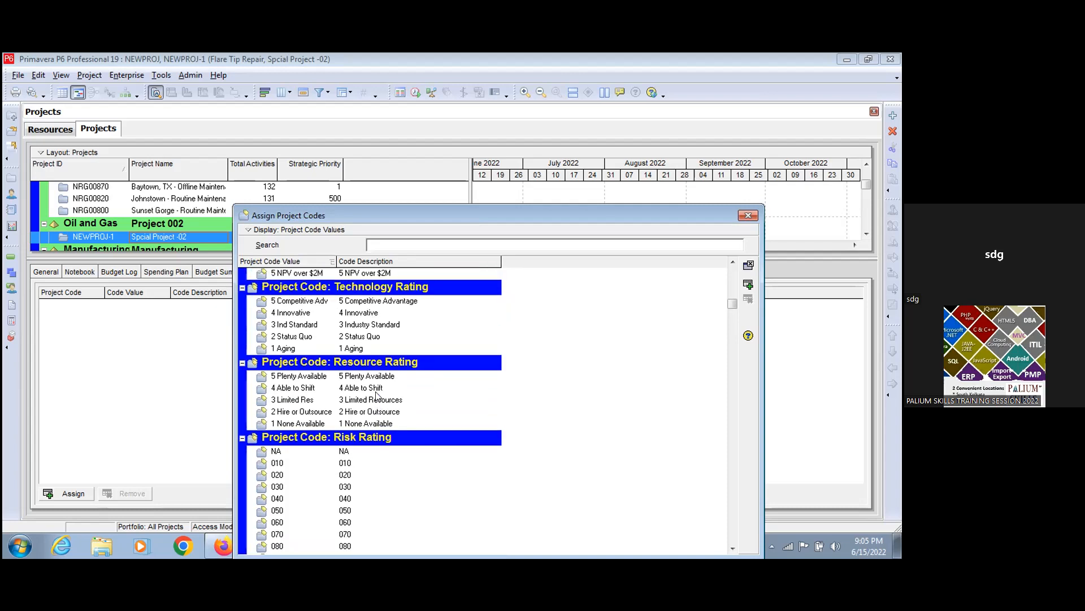
scroll(376, 395, "up", 3)
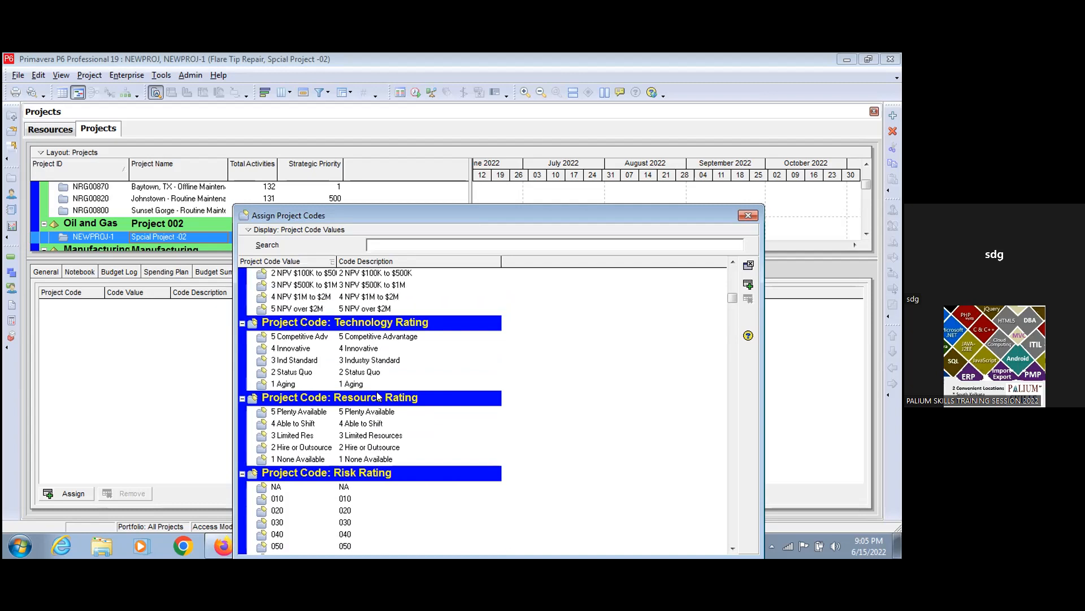
scroll(379, 396, "up", 5)
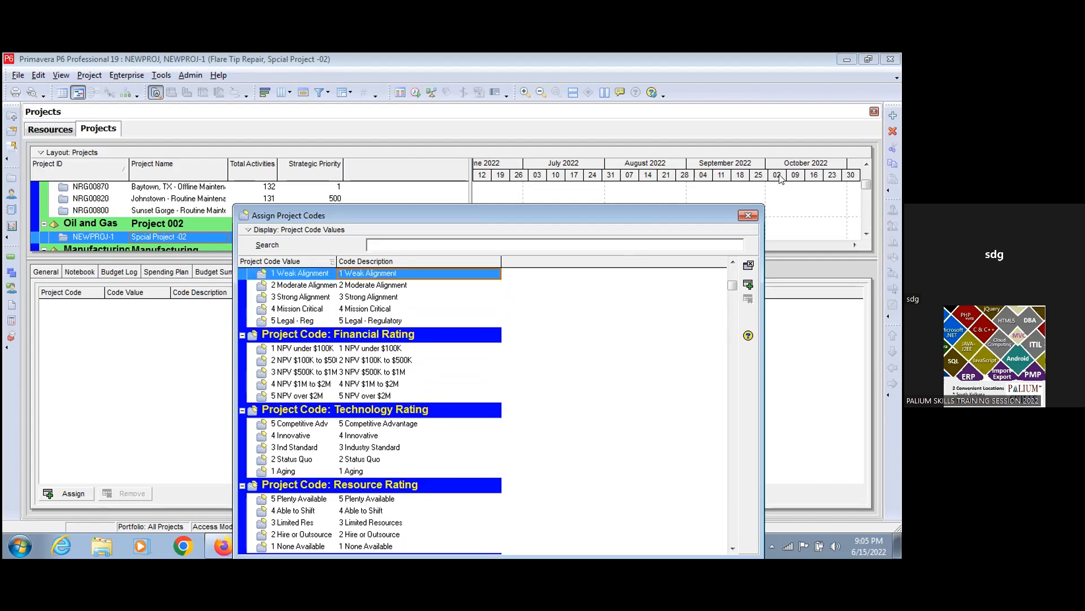
left_click(747, 216)
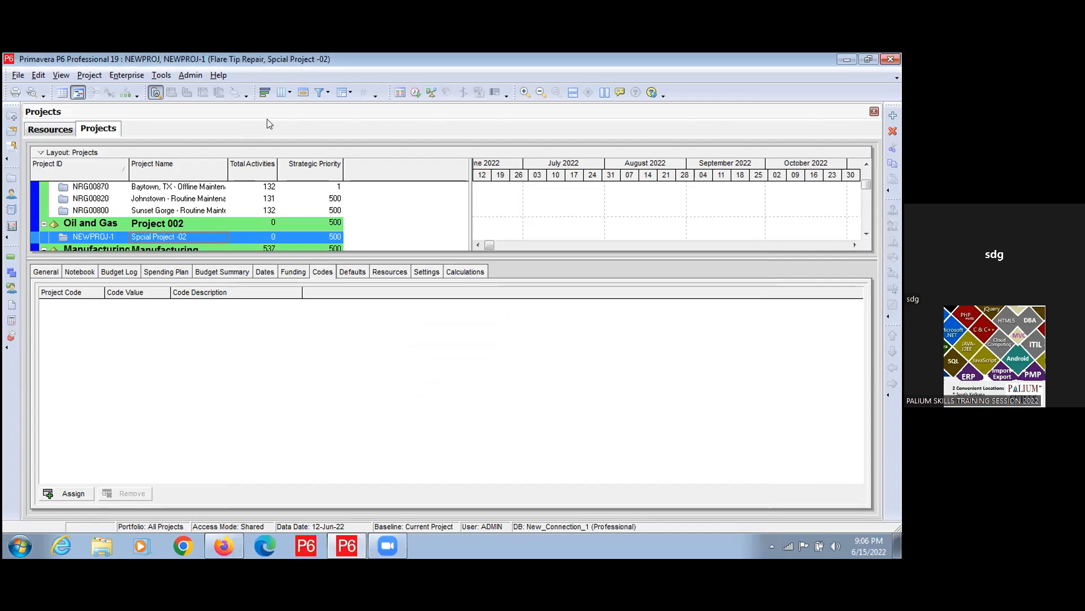
- Open the enterprise project codes, view the list of project code definitions and close that list
left_click(112, 77)
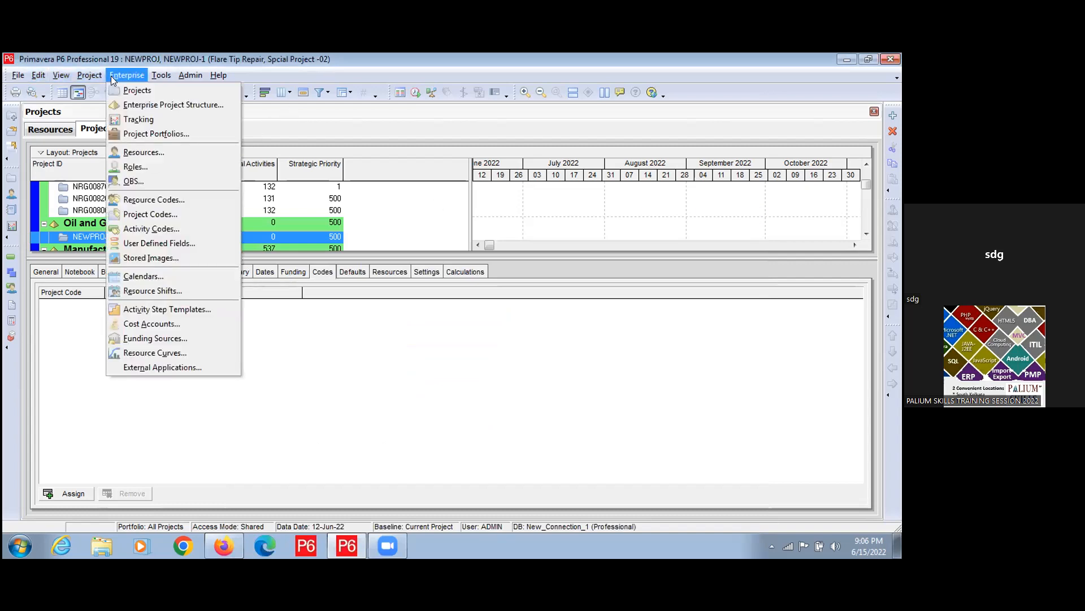
left_click(163, 214)
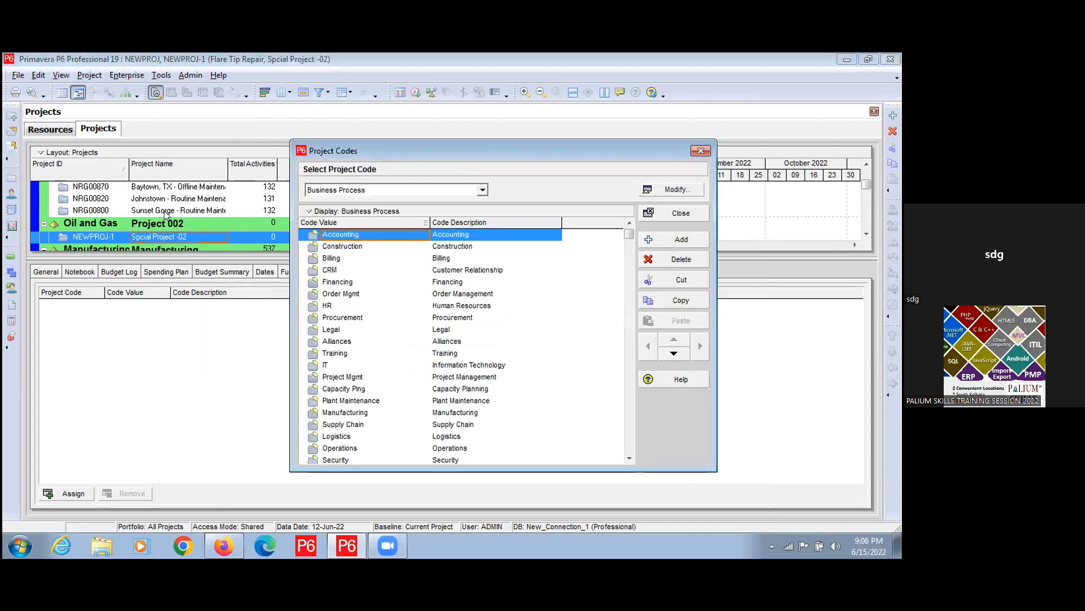
left_click(670, 189)
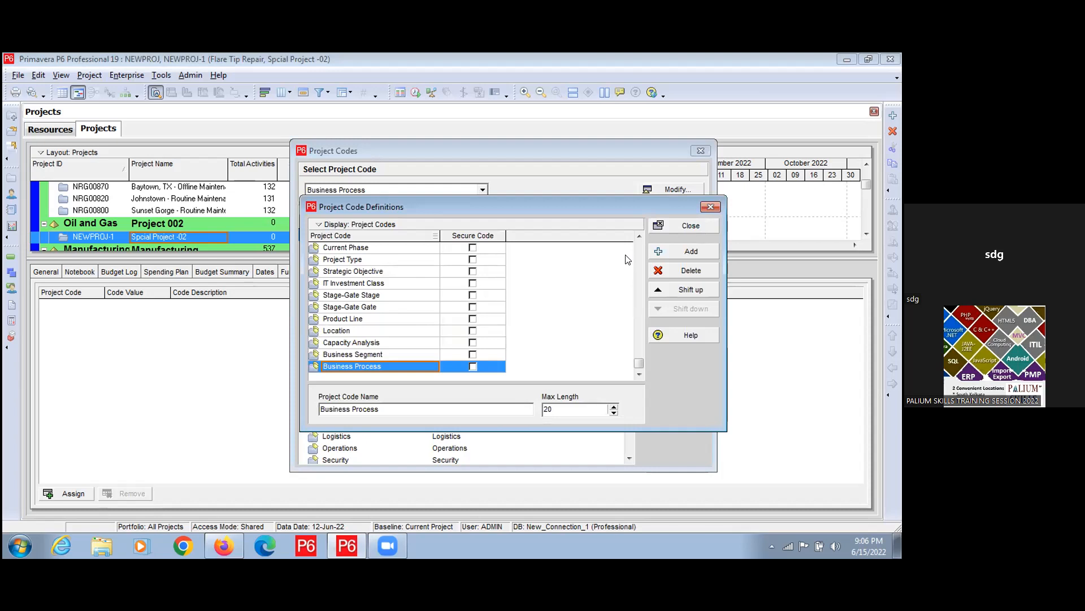
left_click(690, 225)
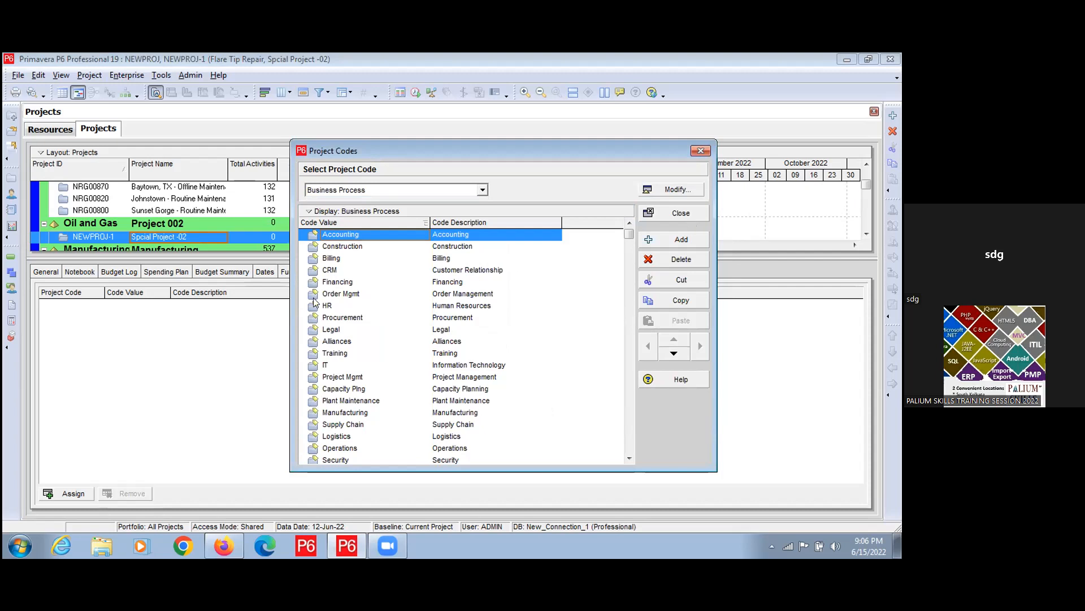
- Display the values of the Business Segment project code and select Renewable Energy
left_click(314, 211)
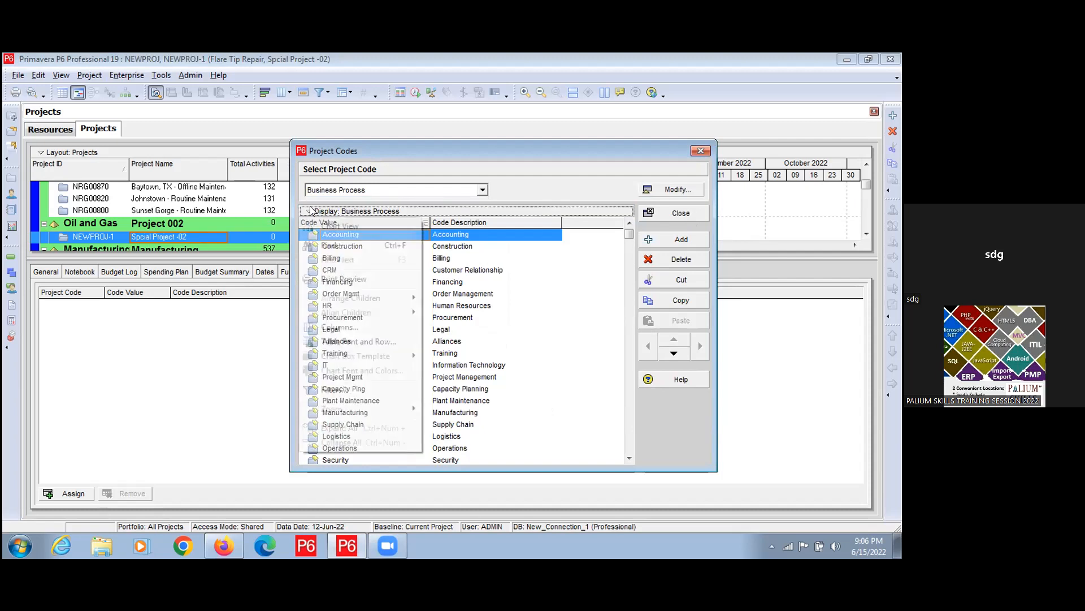
left_click(345, 190)
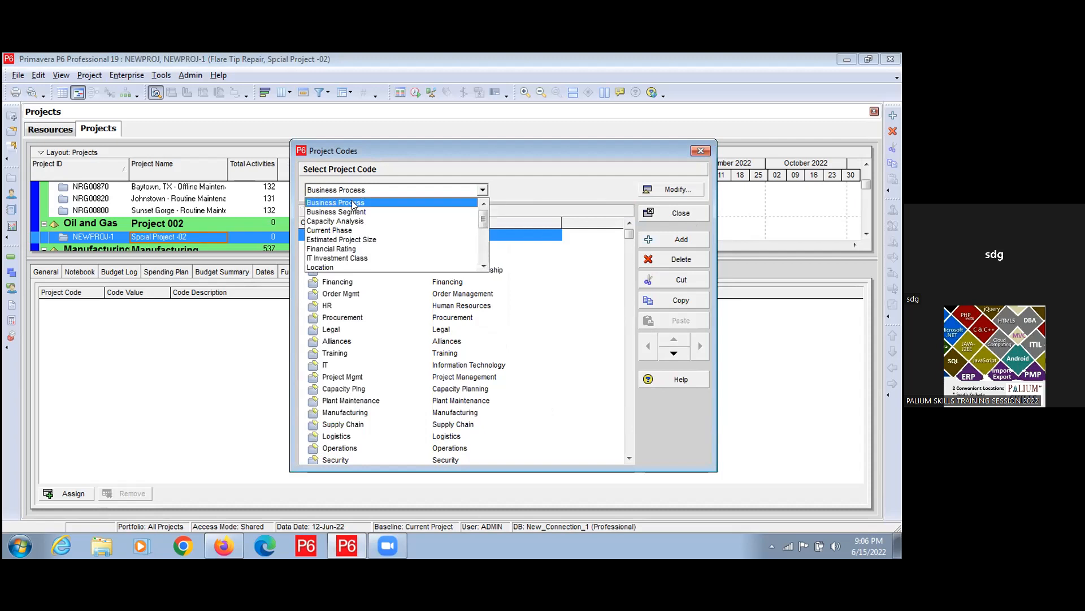
left_click(353, 212)
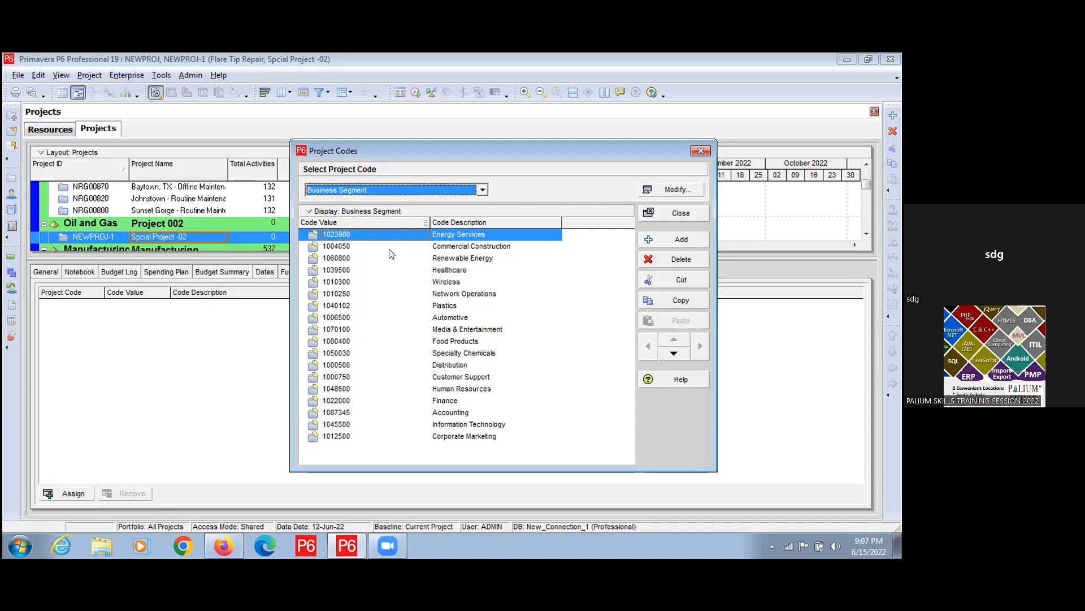
left_click(482, 191)
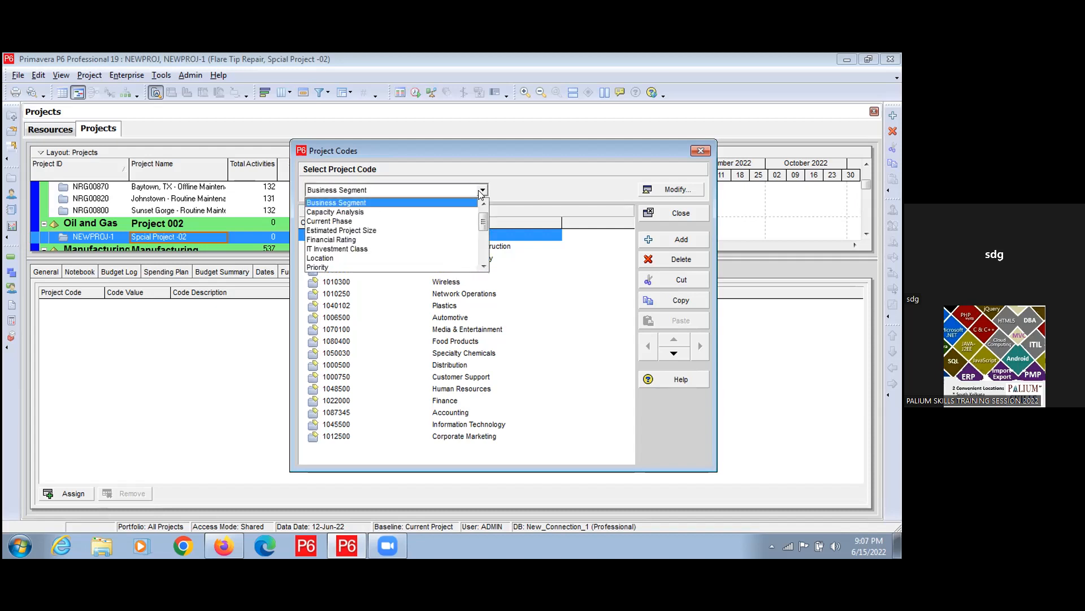
left_click(362, 203)
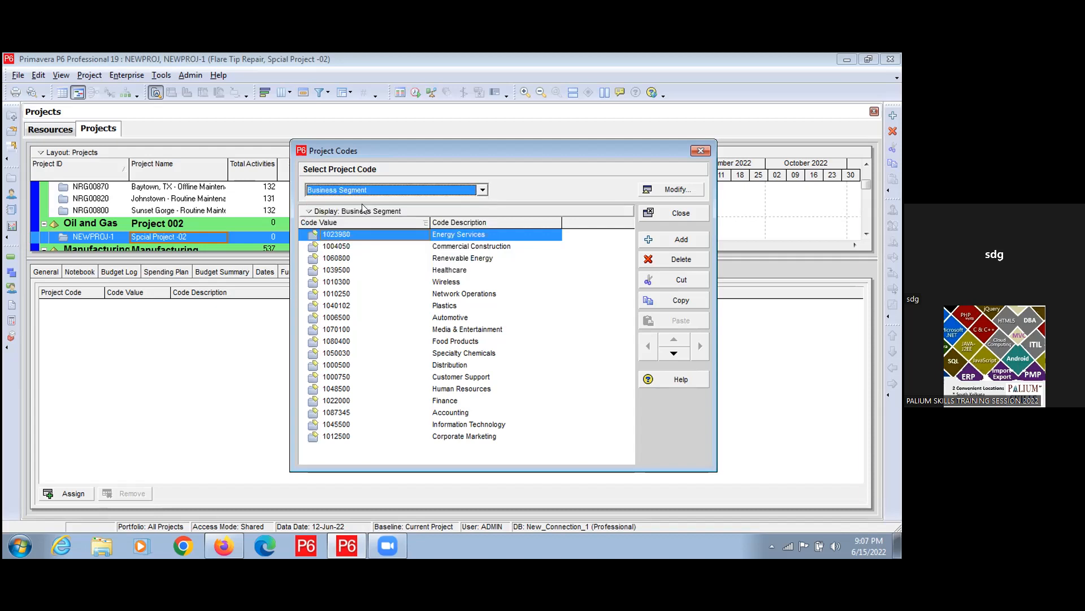
left_click(340, 258)
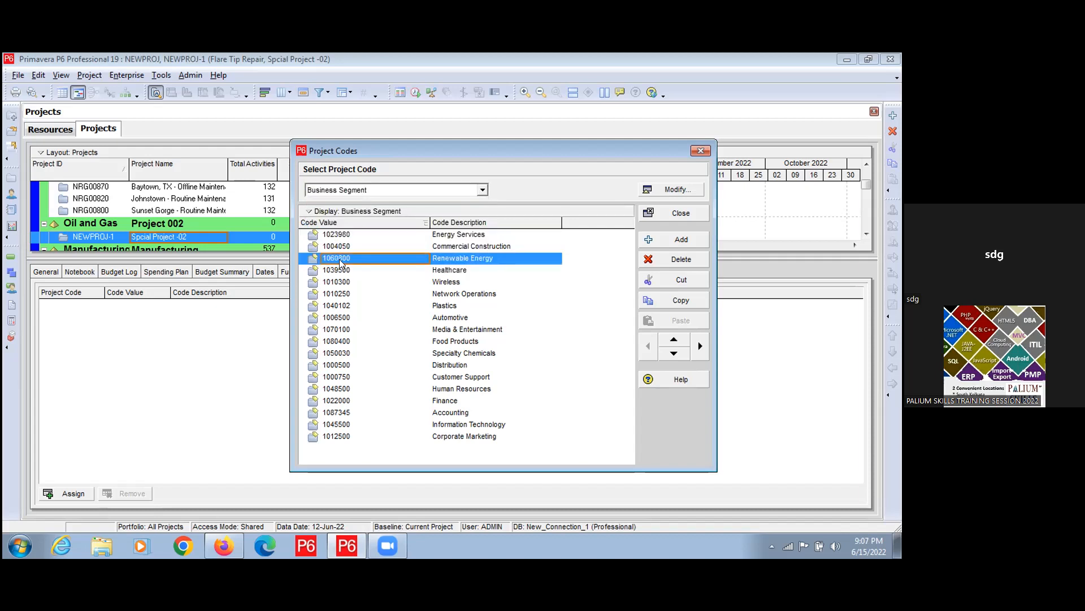
left_click(306, 211)
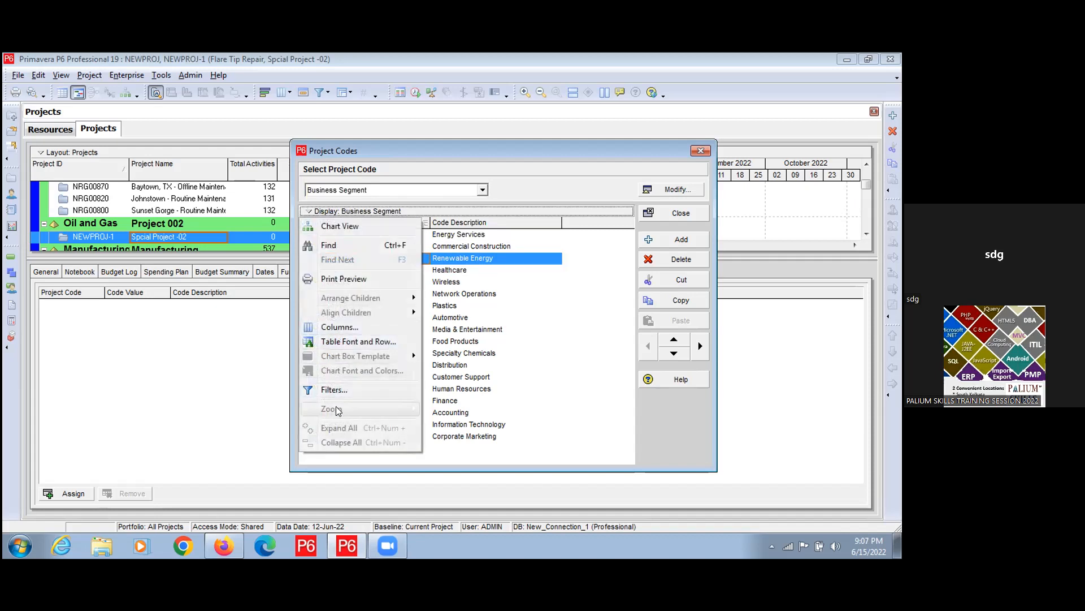
left_click(333, 390)
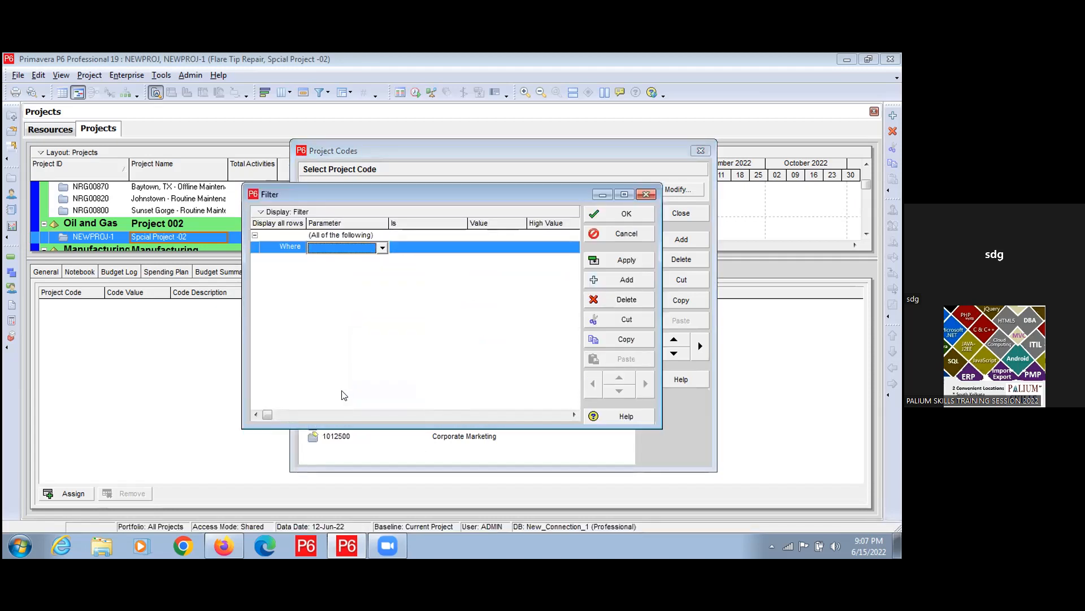
left_click(643, 196)
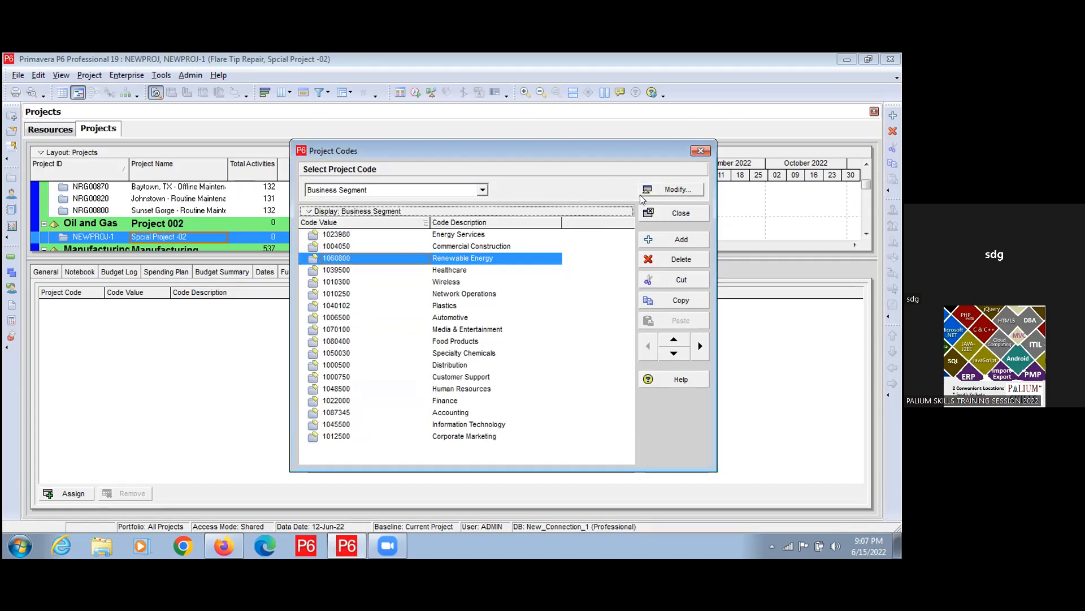
- Go through the Business Segment values from Healthcare to Food Products and close the Project Codes window
left_click(469, 270)
left_click(461, 283)
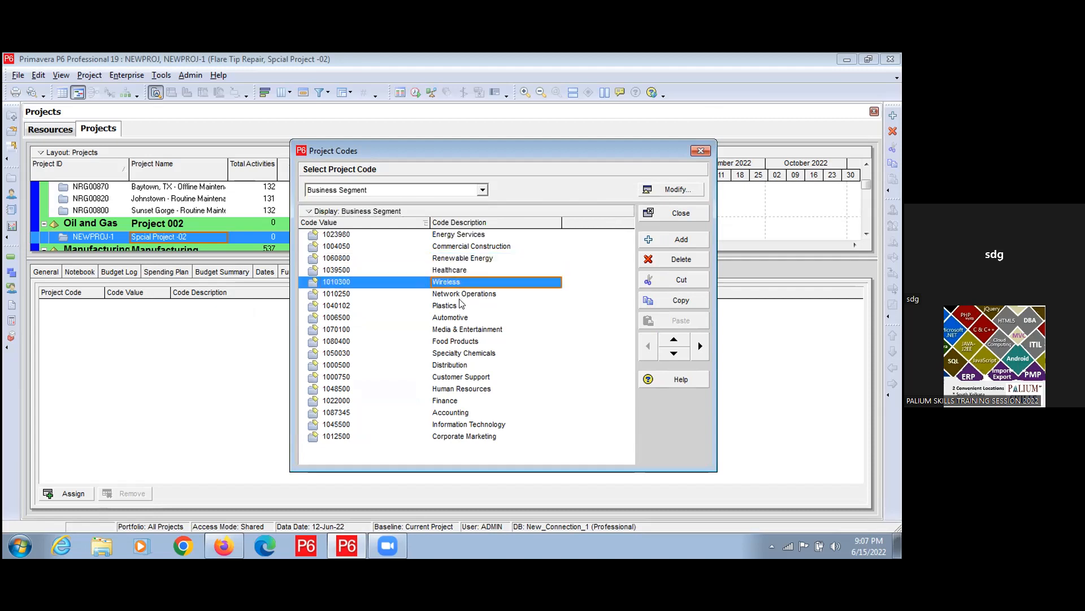
left_click(462, 295)
left_click(461, 307)
left_click(461, 318)
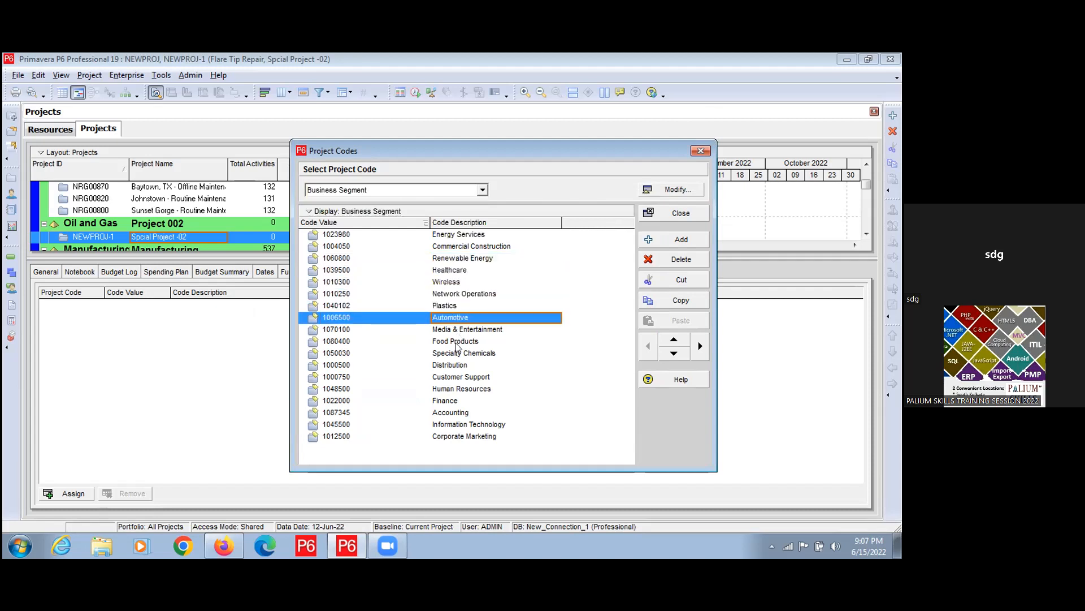
left_click(462, 342)
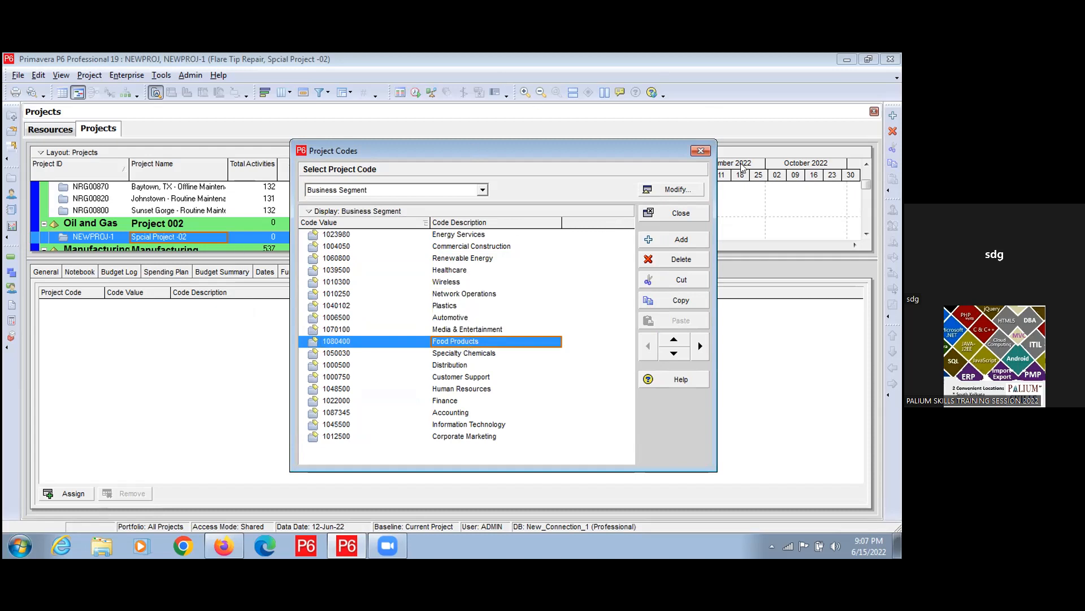
left_click(669, 213)
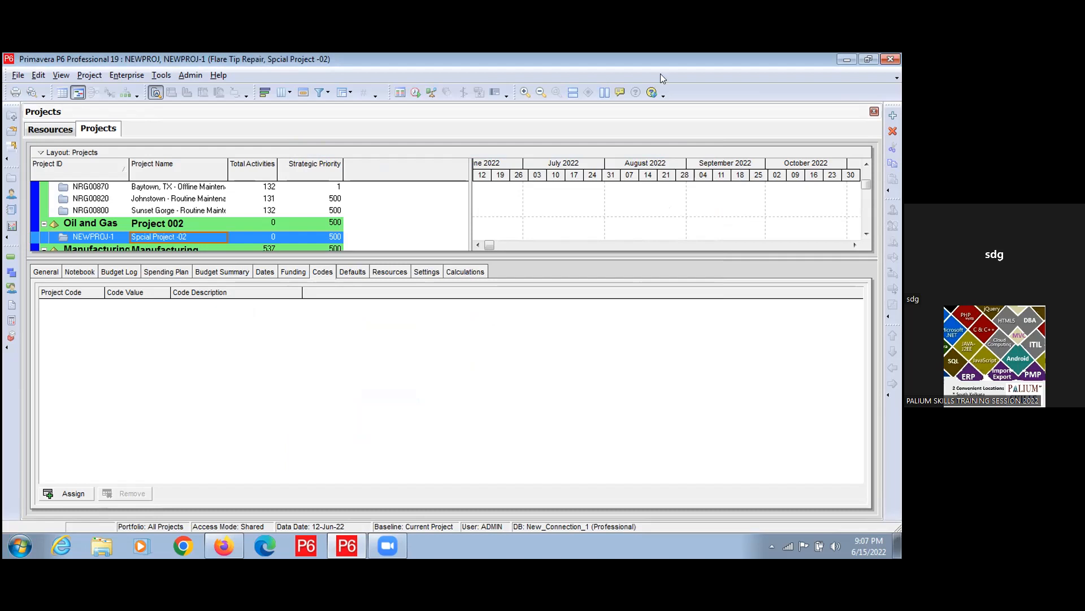
- View the selected developer's resource codes again and return to the codes of Spcial Project -02
left_click(39, 126)
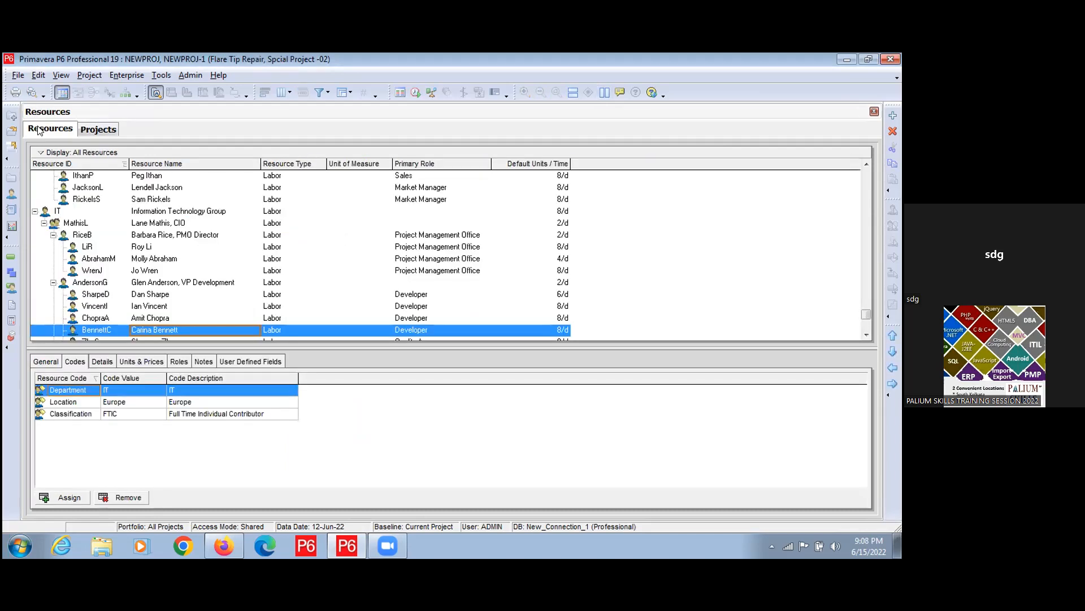
left_click(84, 131)
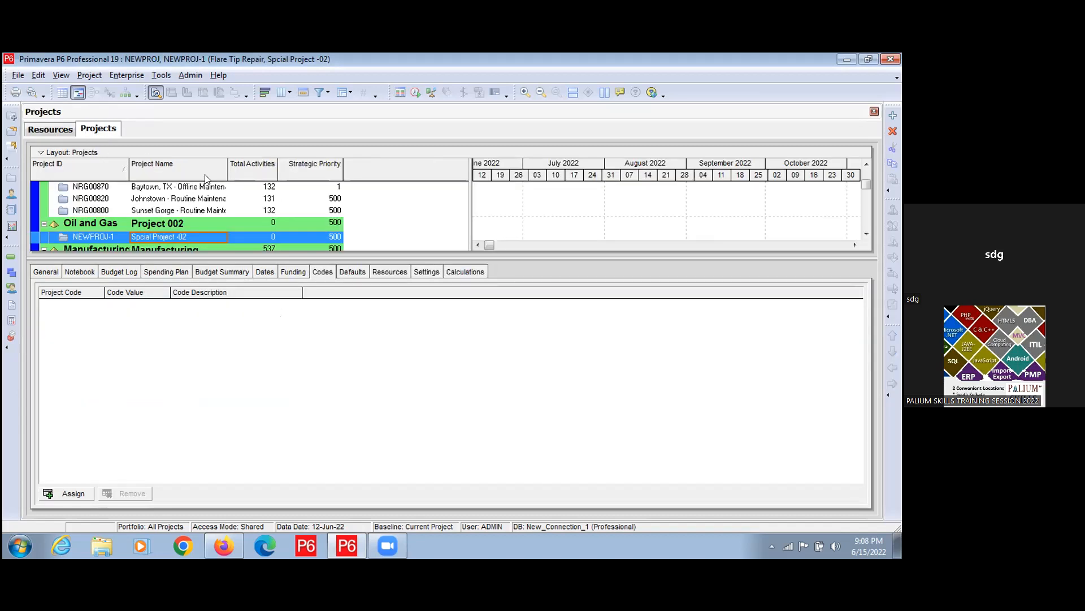
- Go through the defaults, resources, settings and calculations details of Spcial Project -02
left_click(357, 271)
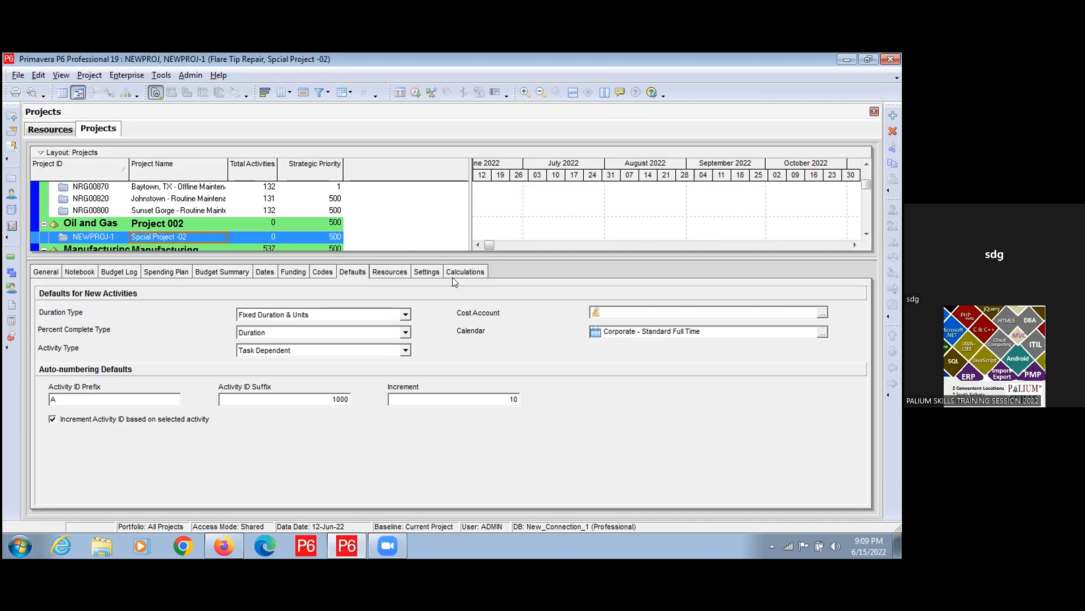
left_click(388, 274)
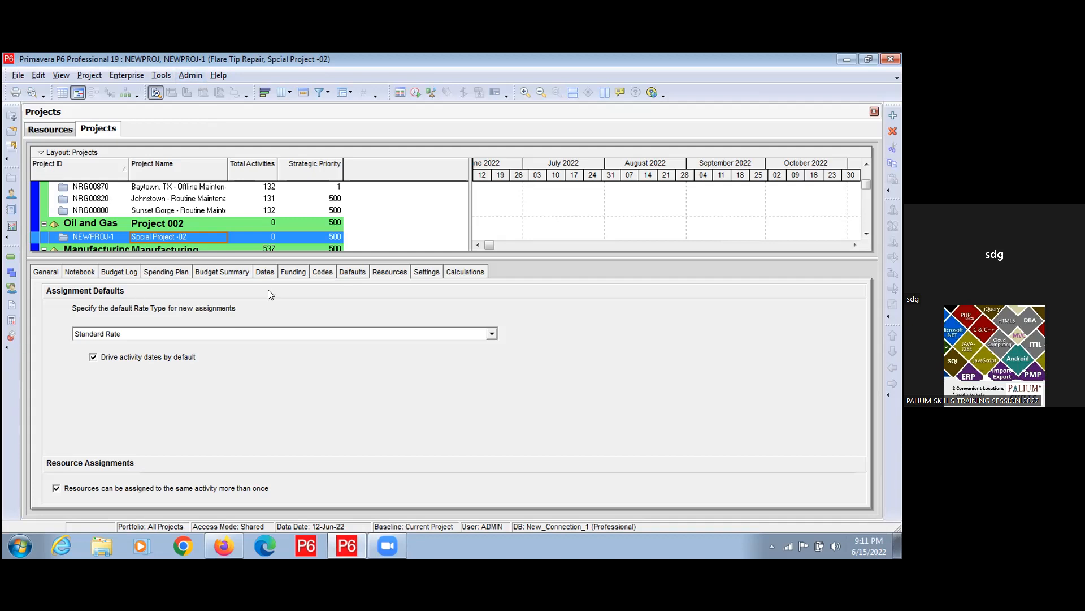
left_click(424, 271)
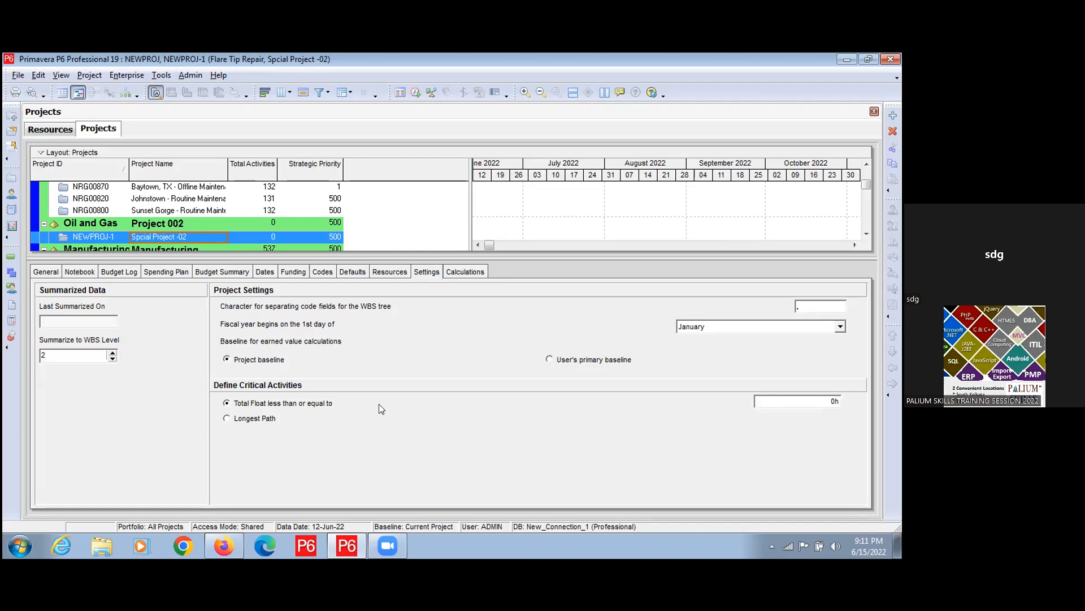
scroll(379, 403, "down", 1)
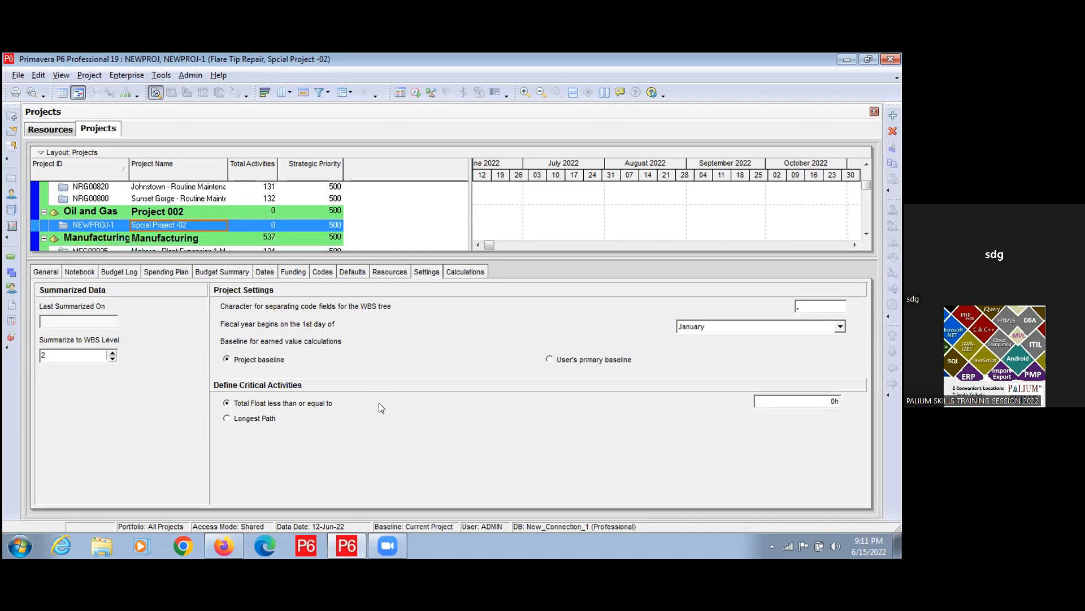
scroll(379, 402, "up", 1)
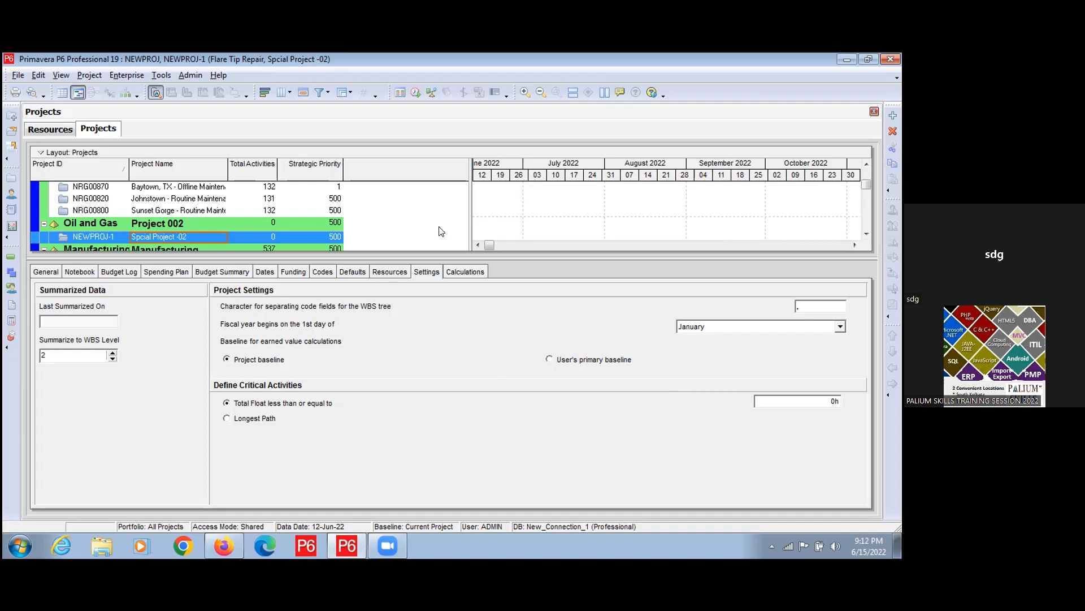
left_click(463, 272)
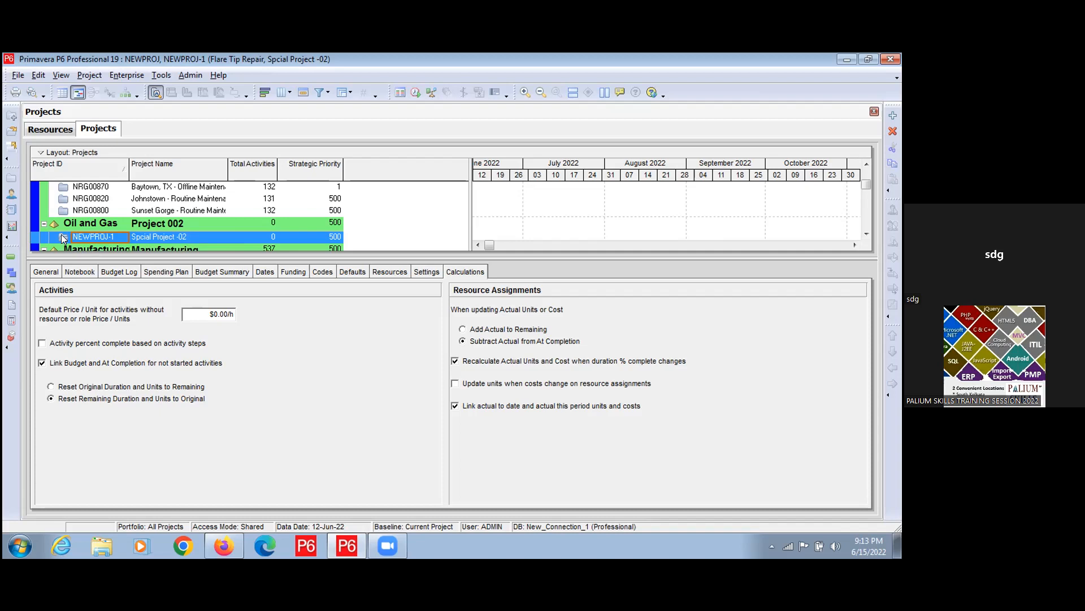
- Open the WBS of Spcial Project -02 and add an element with the WBS code Tower 1
left_click(11, 275)
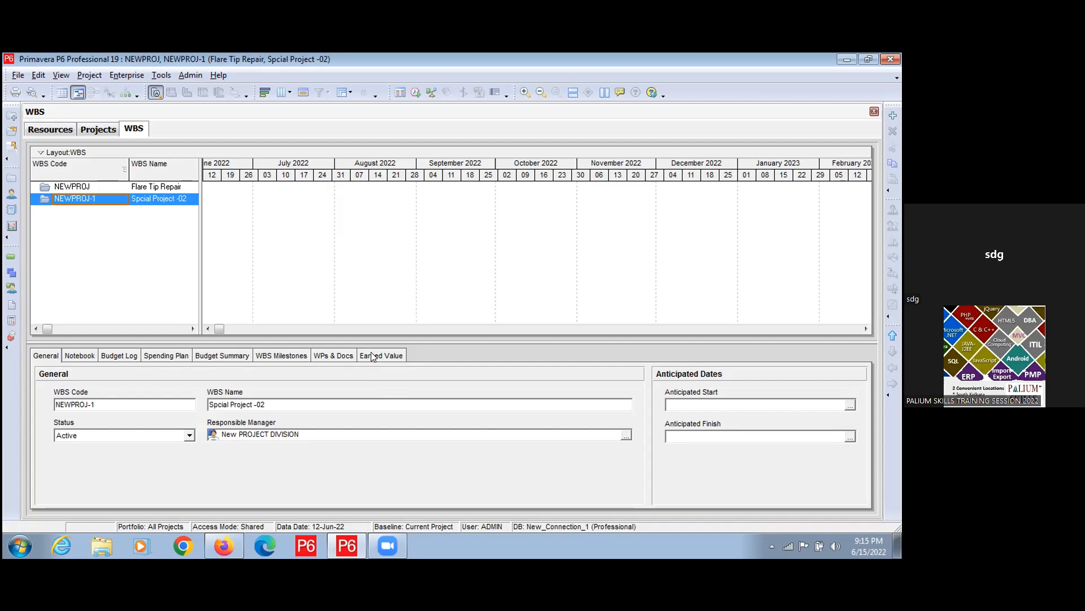
left_click(894, 118)
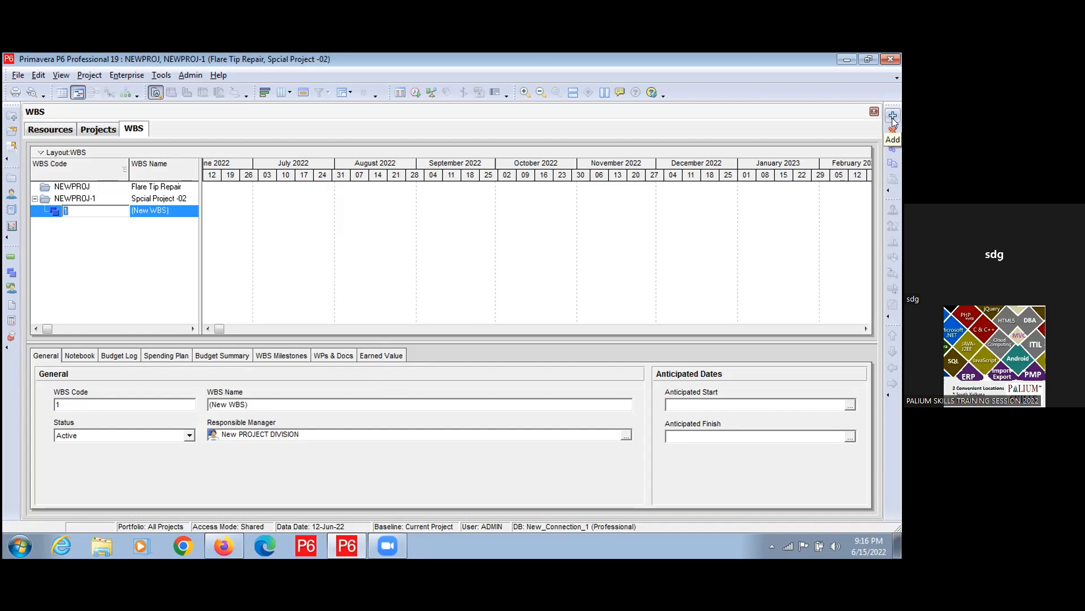
left_click(89, 211)
key("BackSpace")
type("Tower")
- Add a WBS element beneath Tower 1 with the code Tower 2
left_click(892, 116)
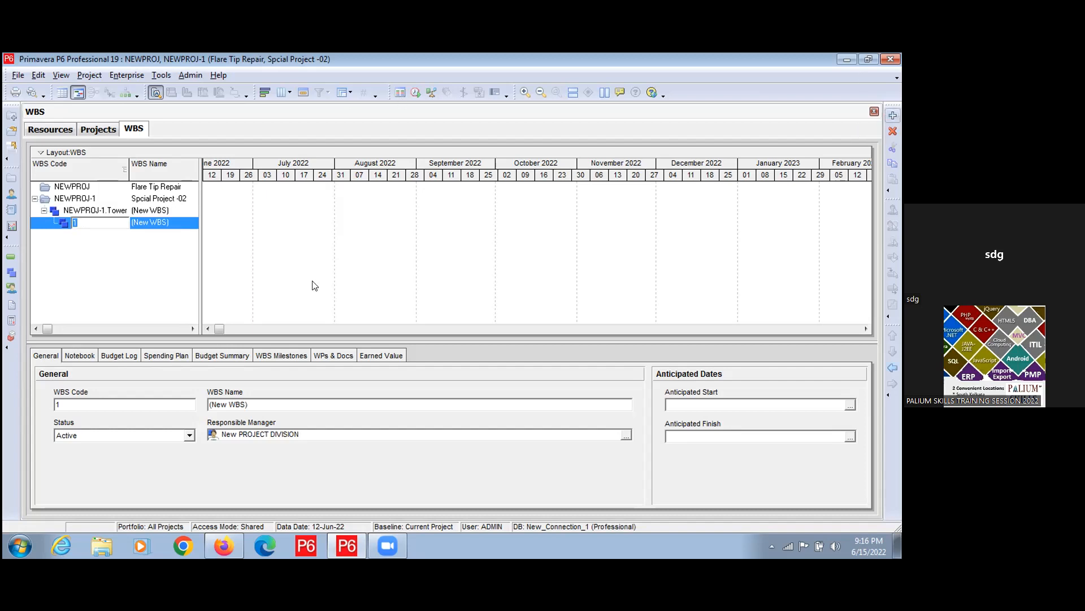
left_click(93, 223)
key("BackSpace")
type("Toer")
key("BackSpace")
type("wer 2")
- Add a WBS element beneath Tower 2 with the code Tower 3
left_click(892, 115)
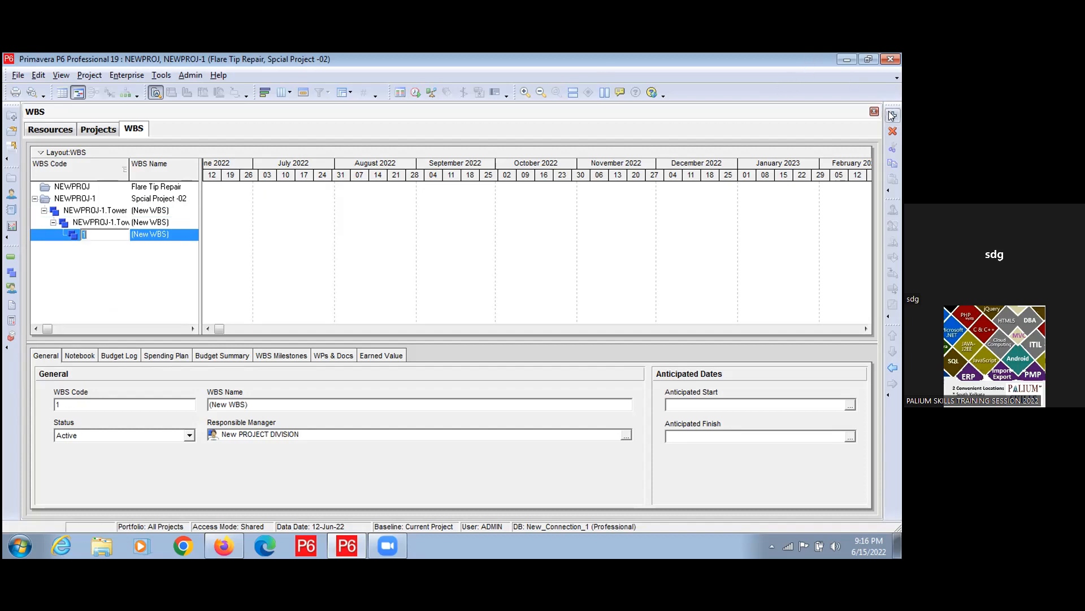
left_click(102, 234)
type("Tower 3")
- Add another WBS element beneath Tower 3 and widen the WBS Code column and the WBS table area
left_click(893, 116)
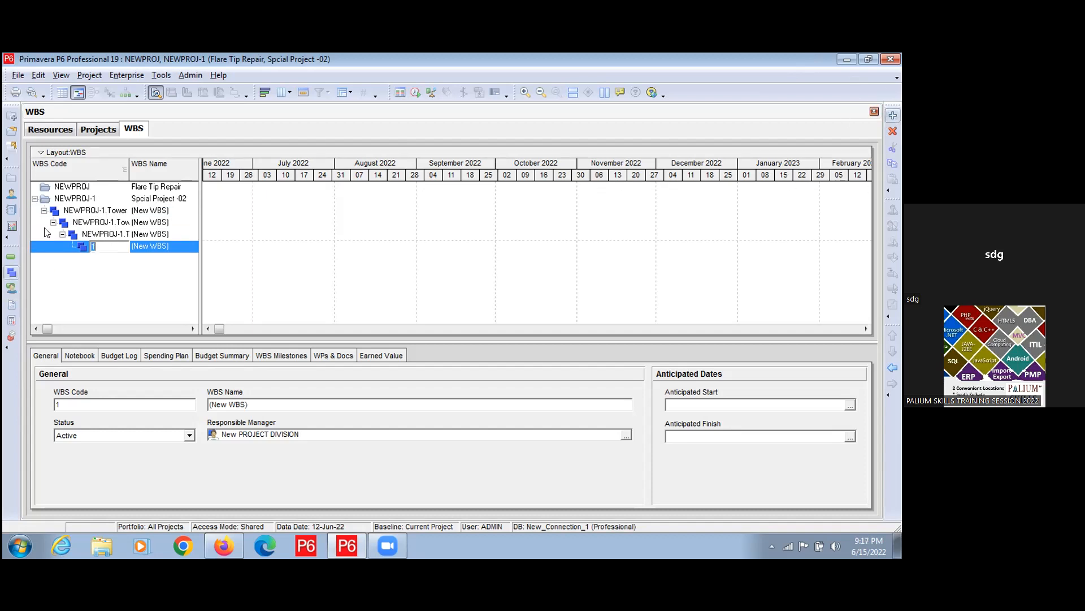
left_click(111, 268)
left_click(71, 235)
left_click(101, 247)
left_click_drag(129, 156, 171, 154)
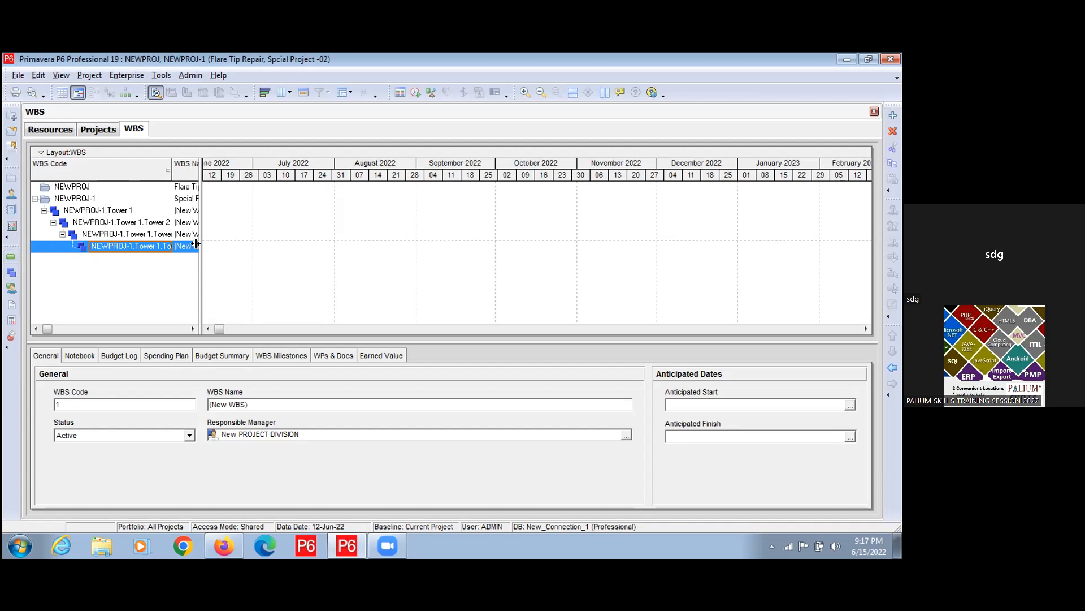
left_click_drag(196, 244, 293, 244)
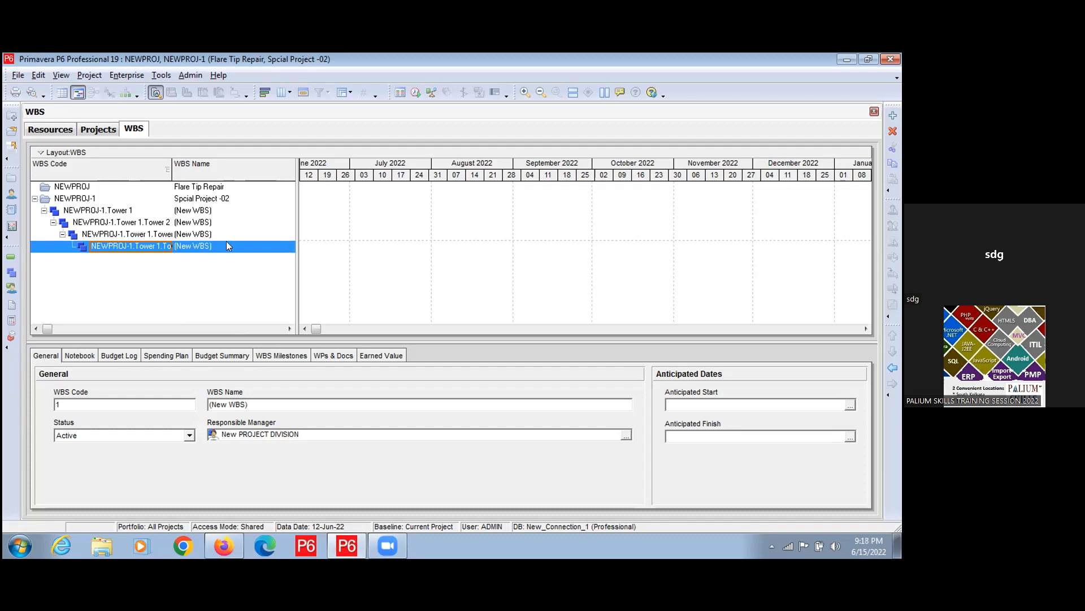
- Outdent Tower 2 and Tower 3 to the same WBS level as Tower 1
left_click(128, 211)
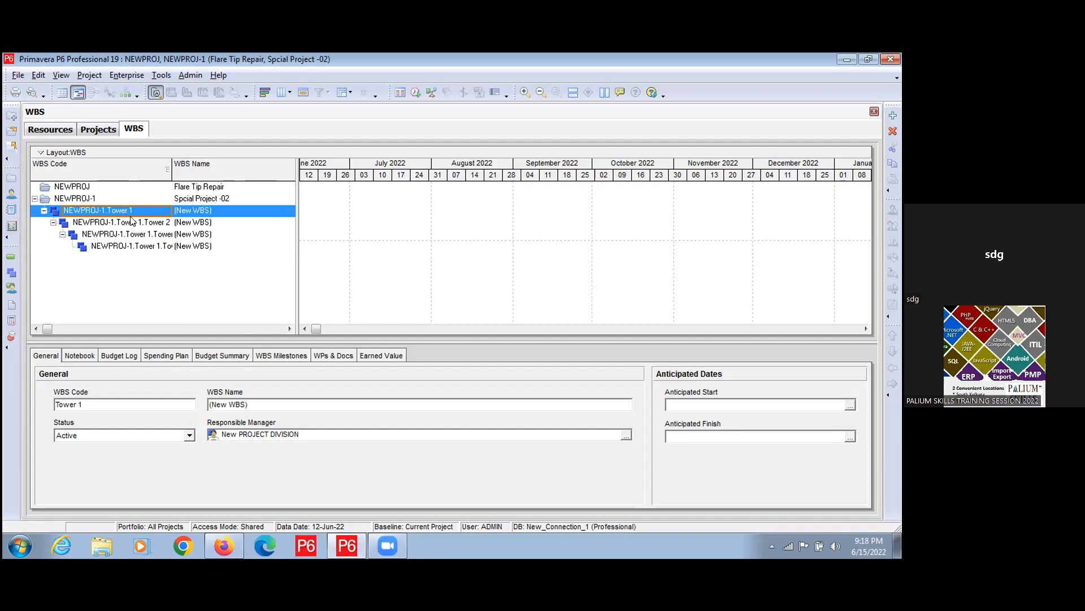
left_click(130, 218)
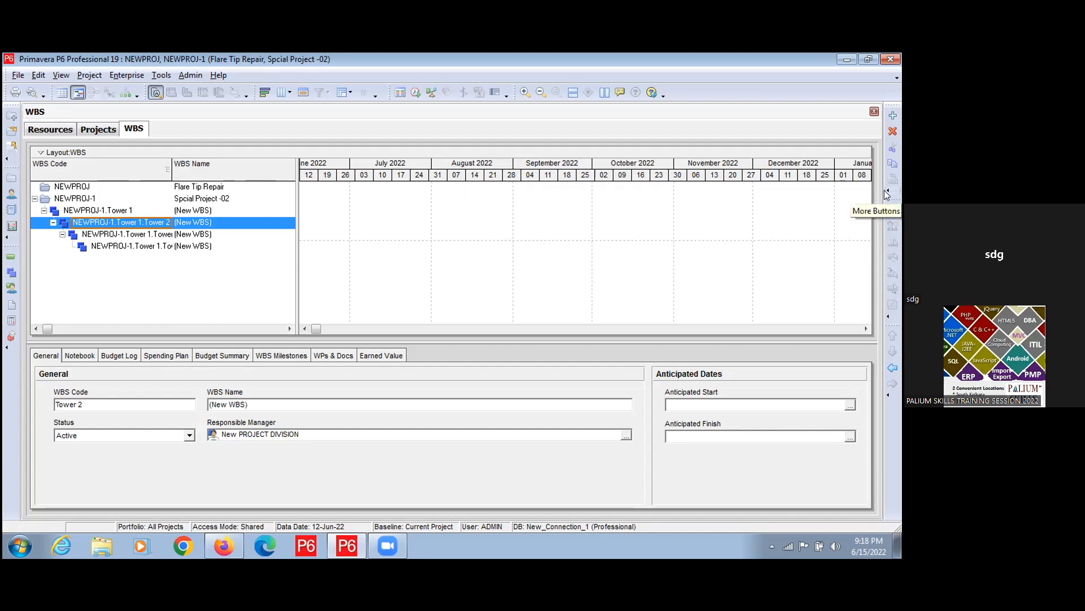
left_click(892, 369)
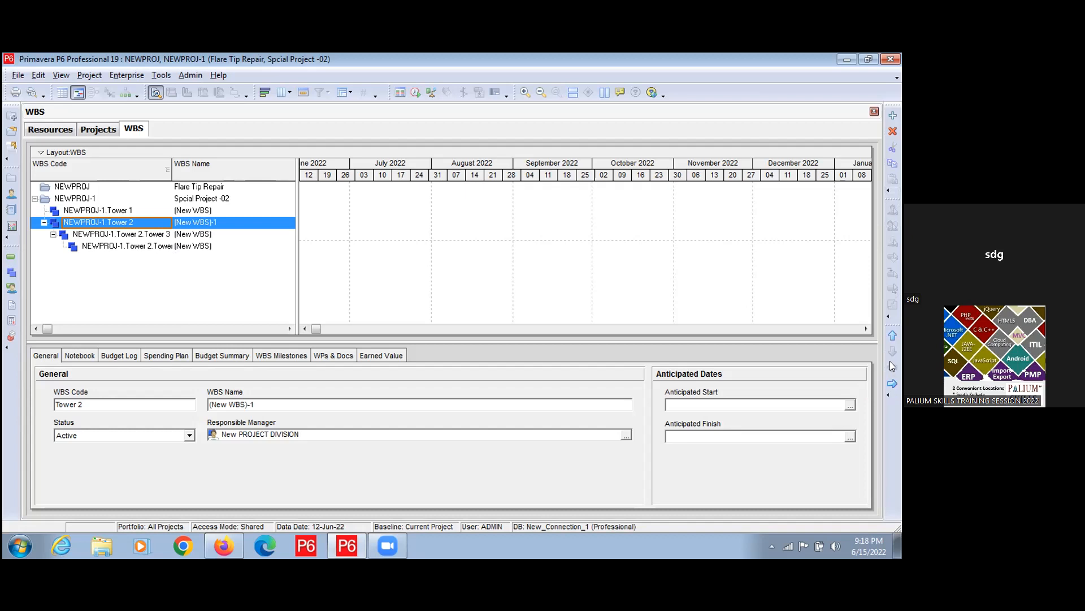
left_click(121, 237)
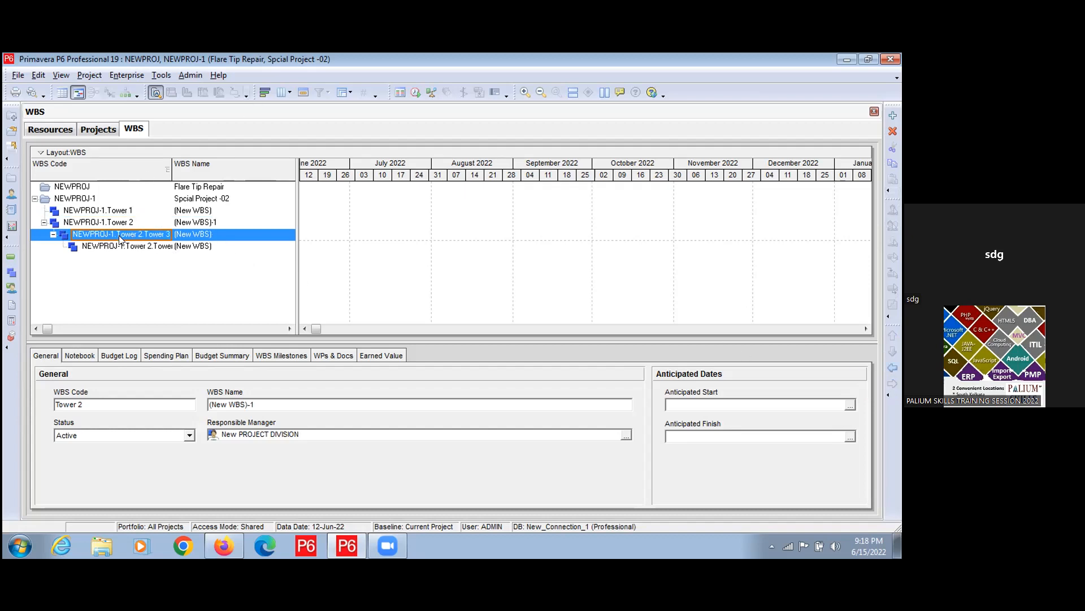
left_click(893, 370)
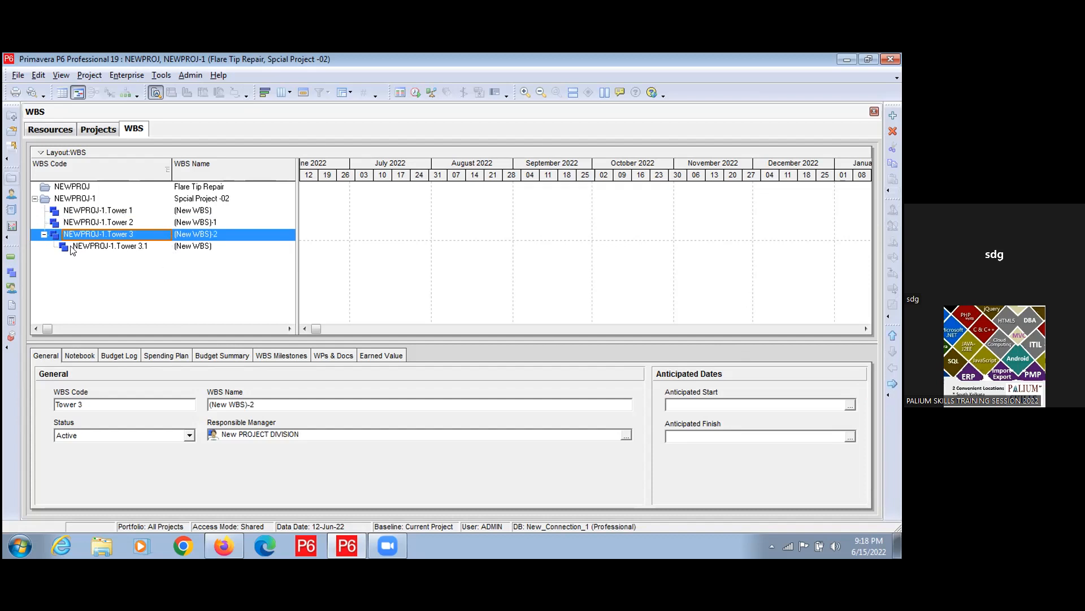
- Set the WBS code of the element beneath Tower 3 to Tower 4 and outdent it to Tower 3's level
left_click(154, 244)
left_click(156, 243)
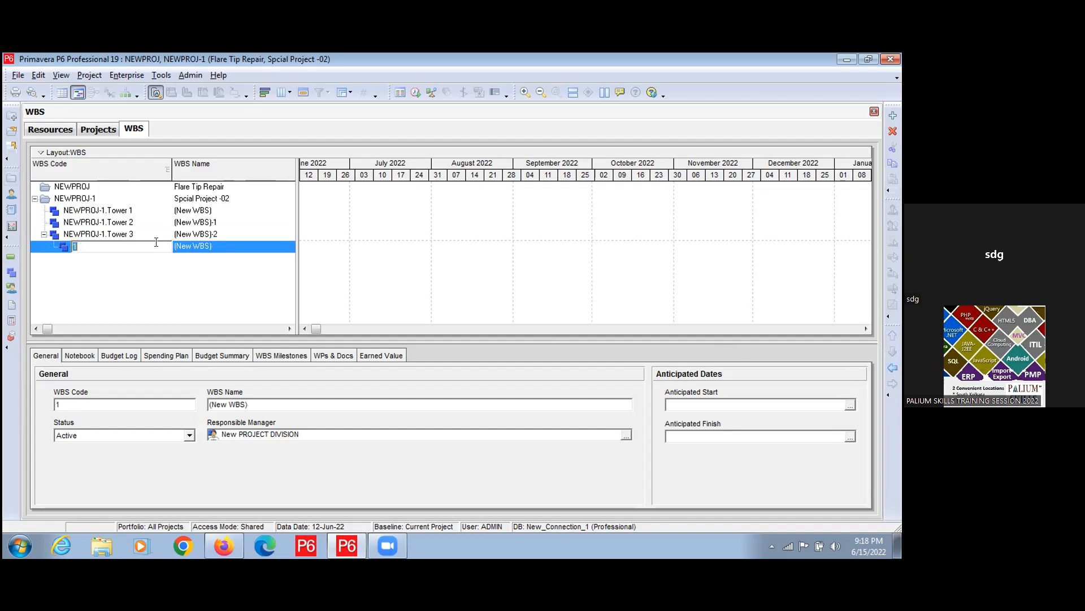
type("Toe")
key("BackSpace")
type("wer 4")
left_click(61, 267)
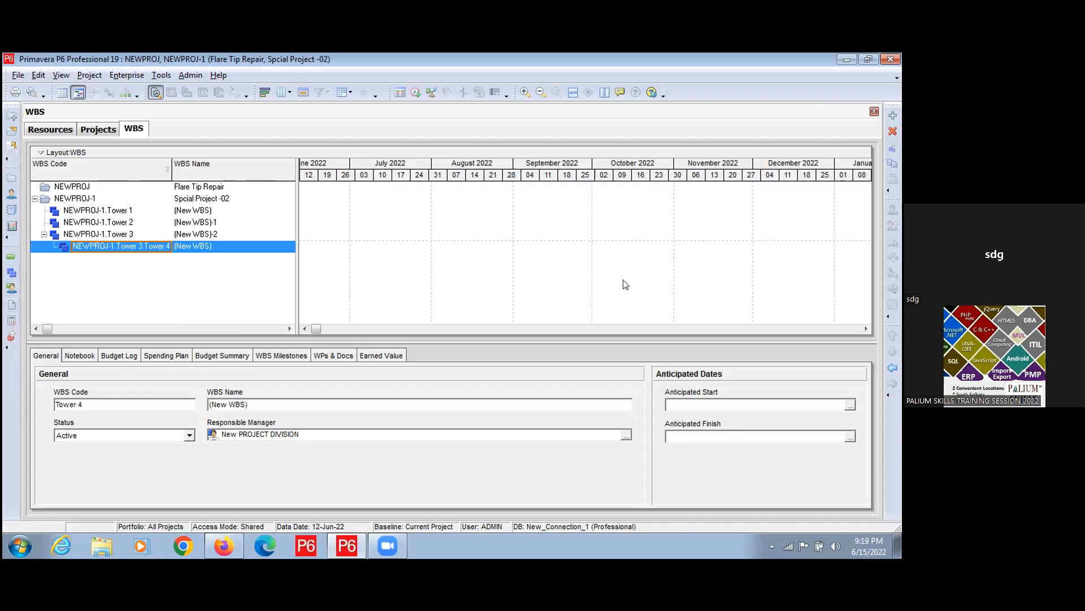
left_click(892, 369)
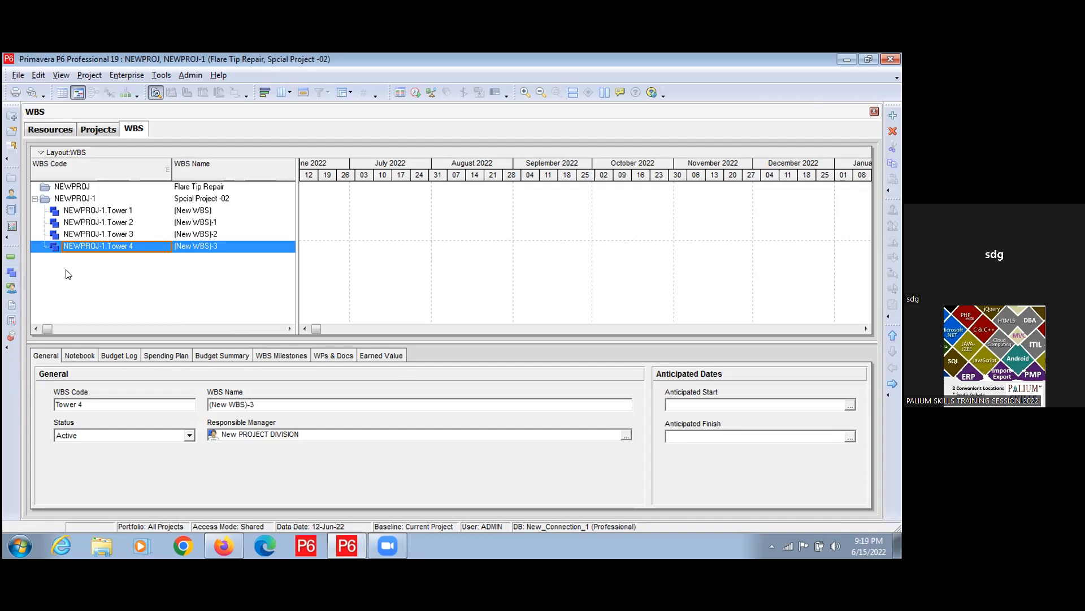
- Go through Tower 1's notebook, budget log, spending plan, budget summary and WBS milestones
left_click(112, 207)
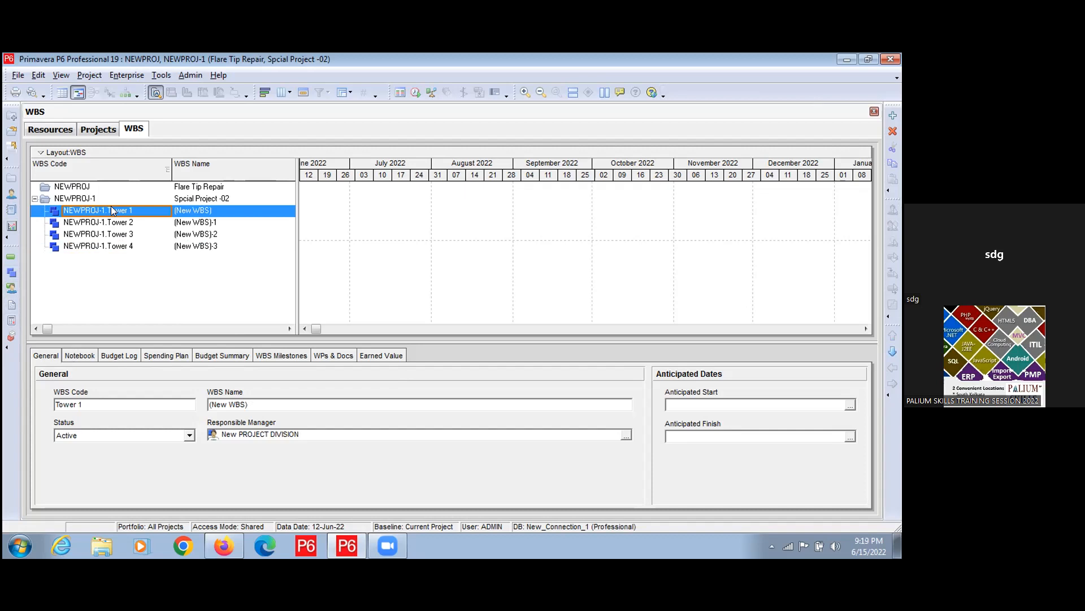
left_click(89, 359)
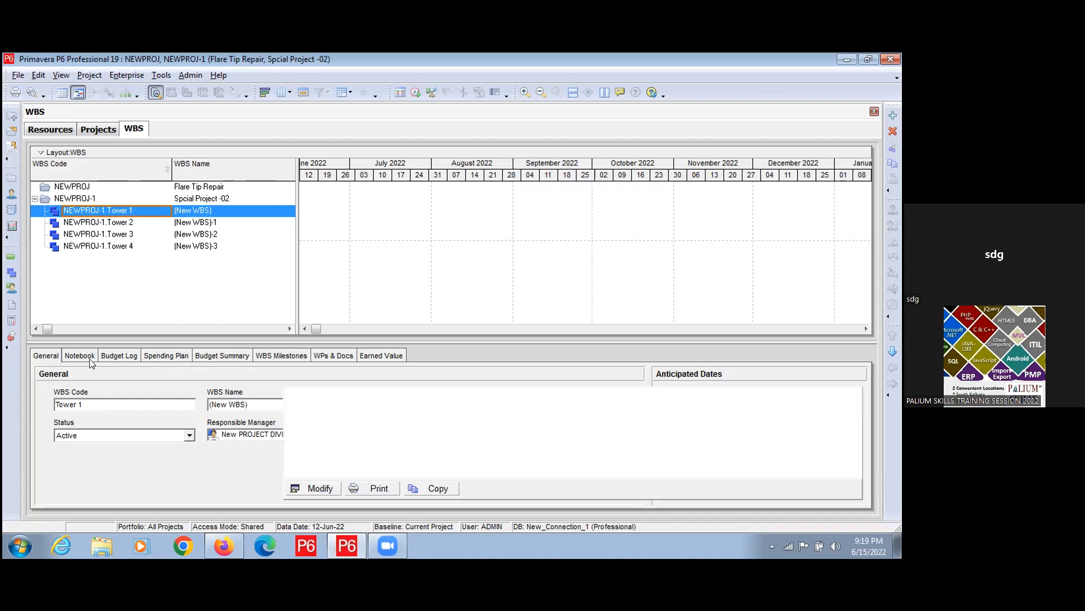
left_click(113, 358)
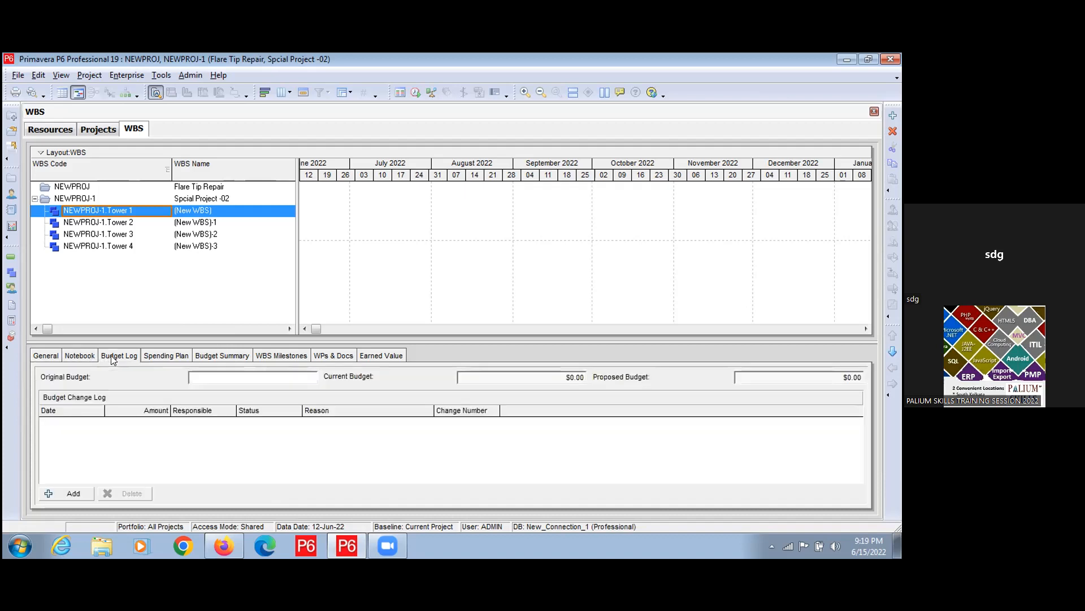
left_click(92, 356)
left_click(113, 355)
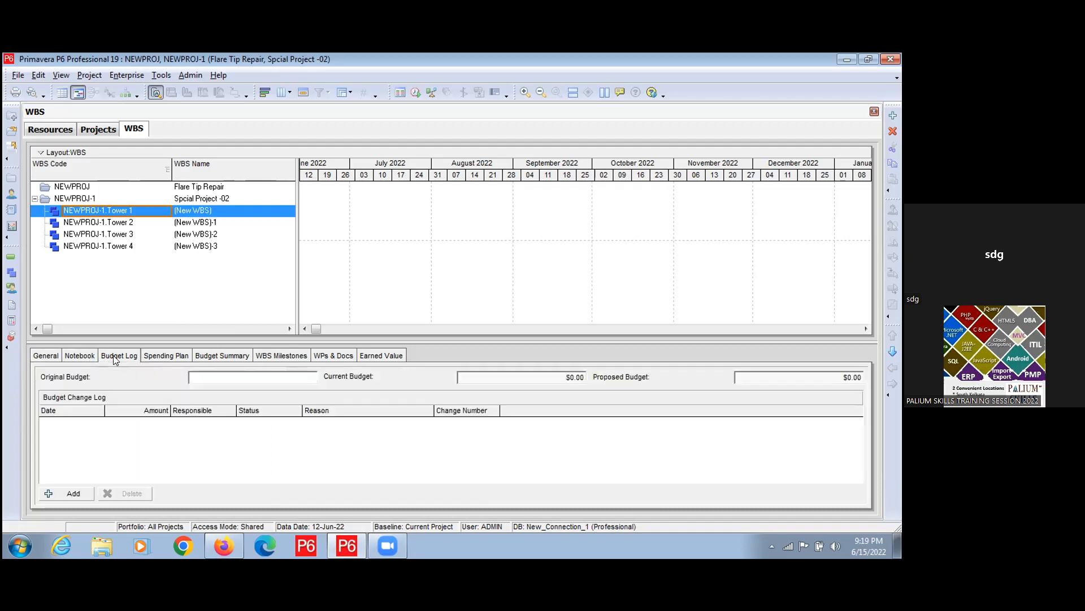
left_click(161, 355)
left_click(204, 356)
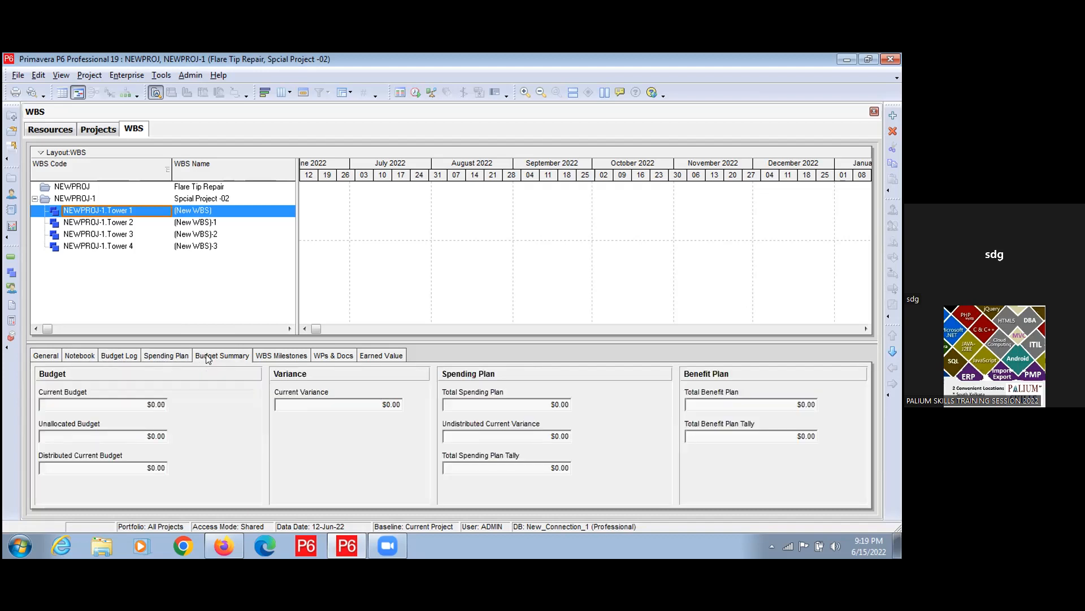
left_click(281, 356)
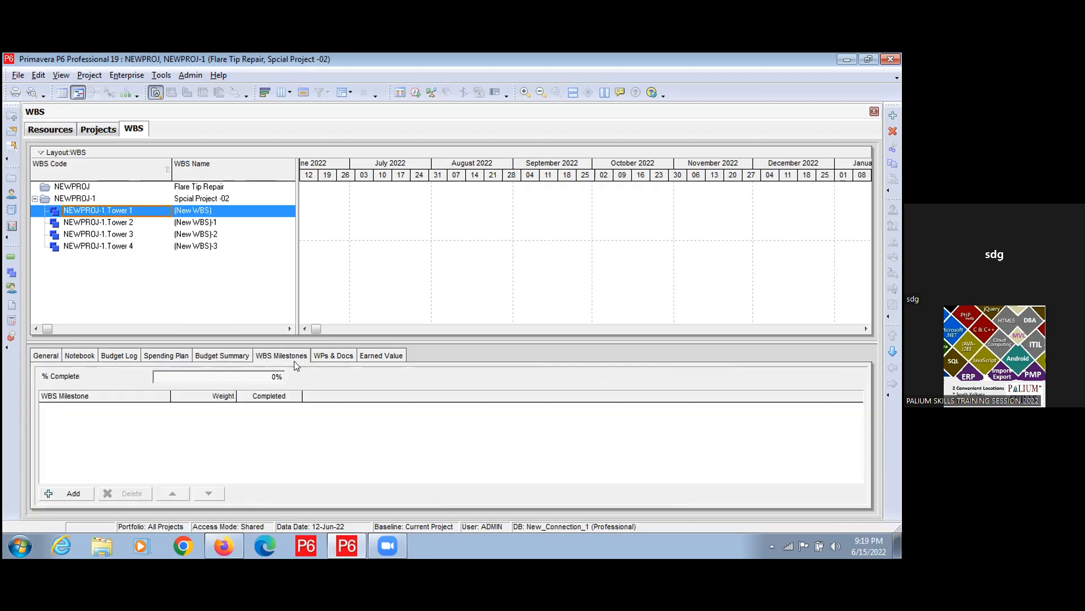
- Set Tower 1's original budget to $400,000 in the budget log
left_click(119, 356)
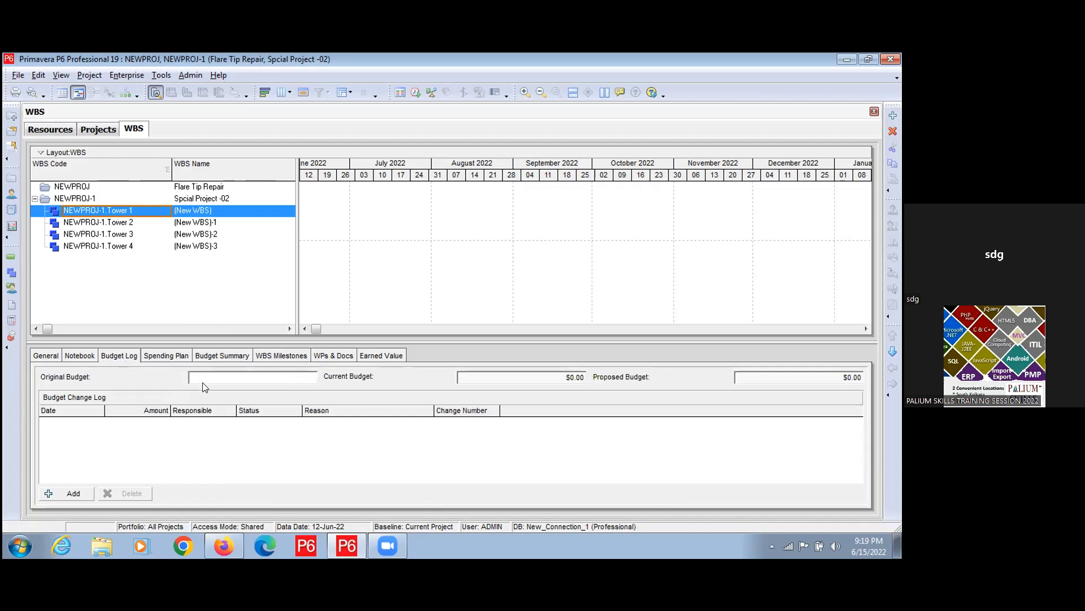
type("400000")
left_click(477, 376)
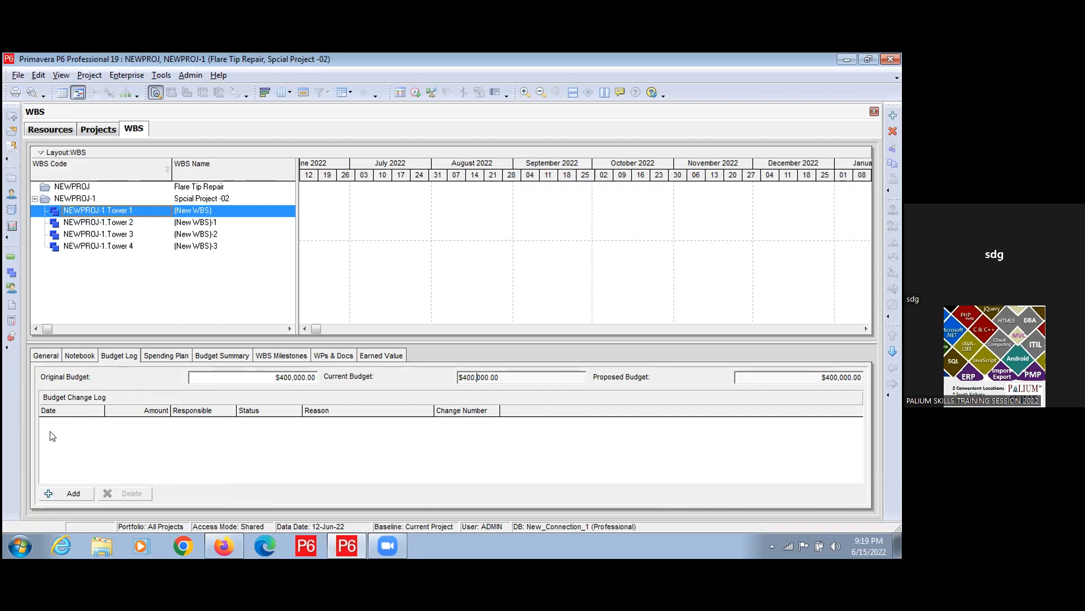
- Add a $20,000 budget change to Tower 1 and set its status to Approved
left_click(64, 430)
left_click(54, 494)
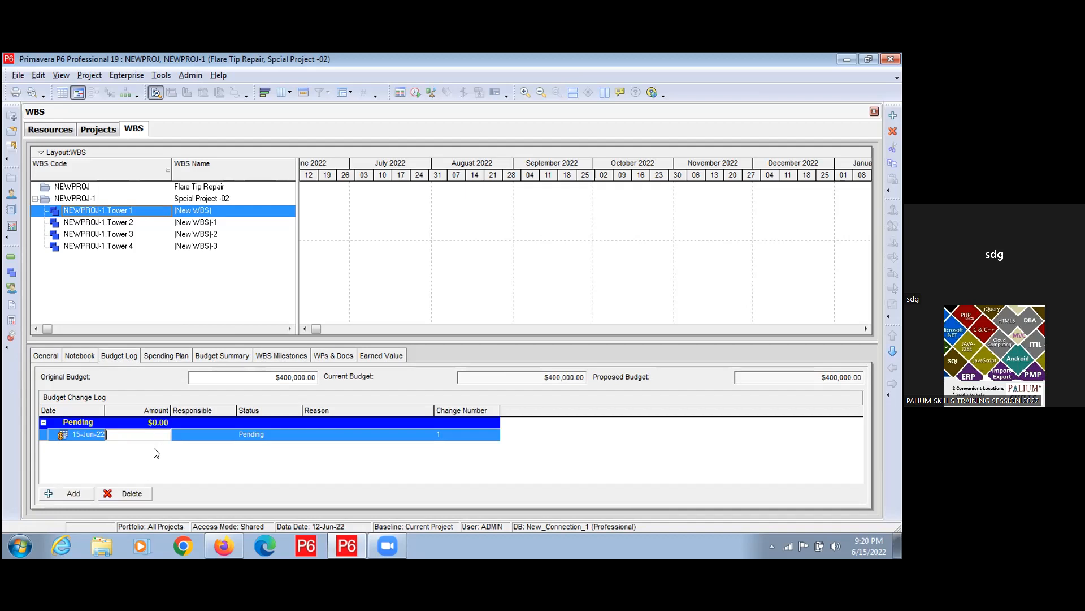
type("20,000")
key("Return")
left_click(254, 433)
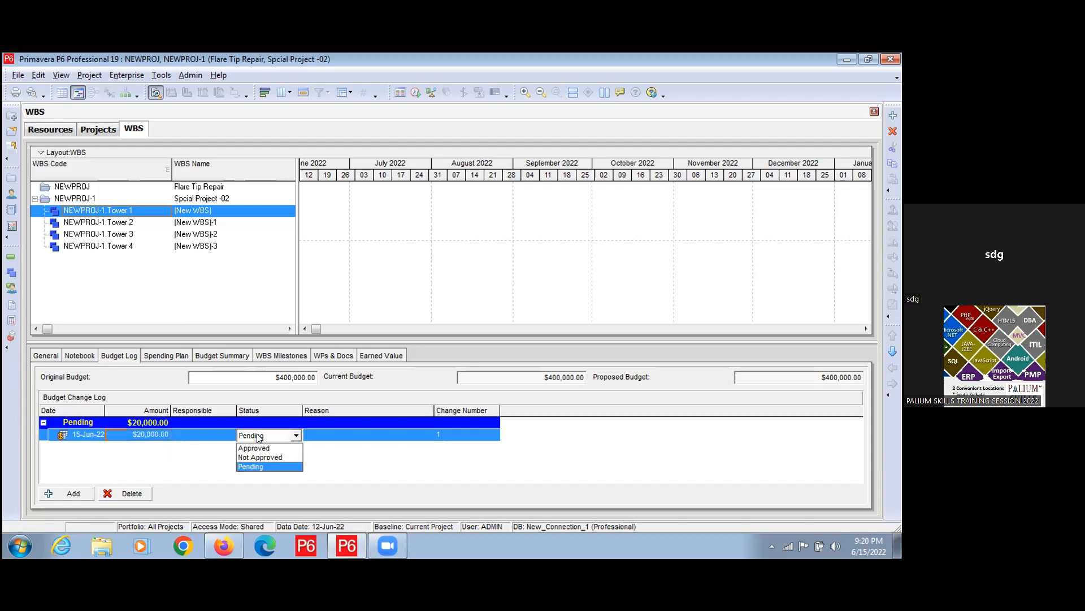
left_click(256, 446)
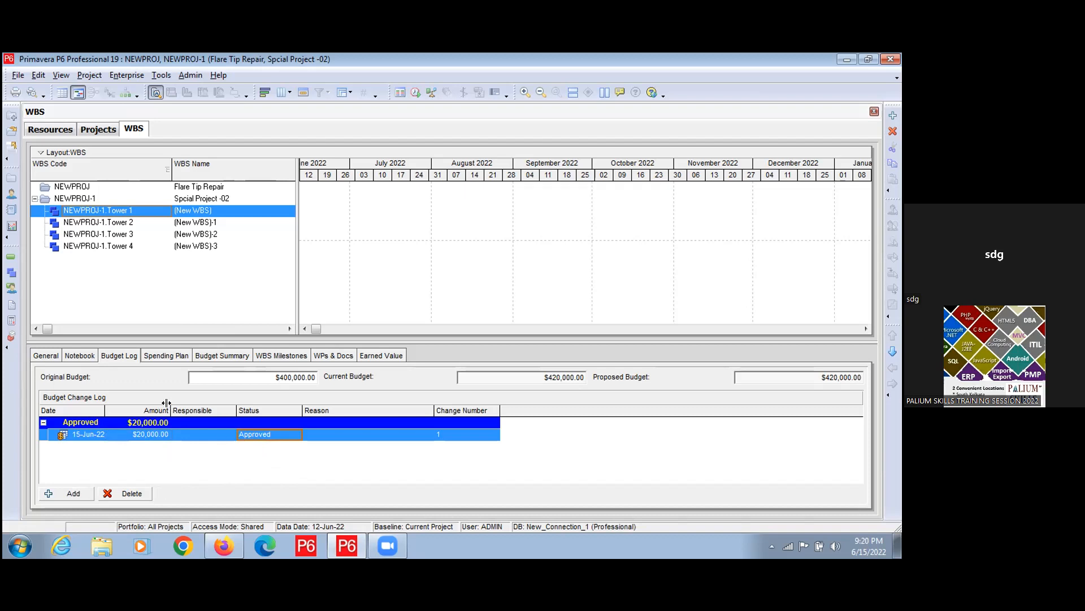
- Set Tower 1's spending plan for March 2022 to $50,000
left_click(165, 355)
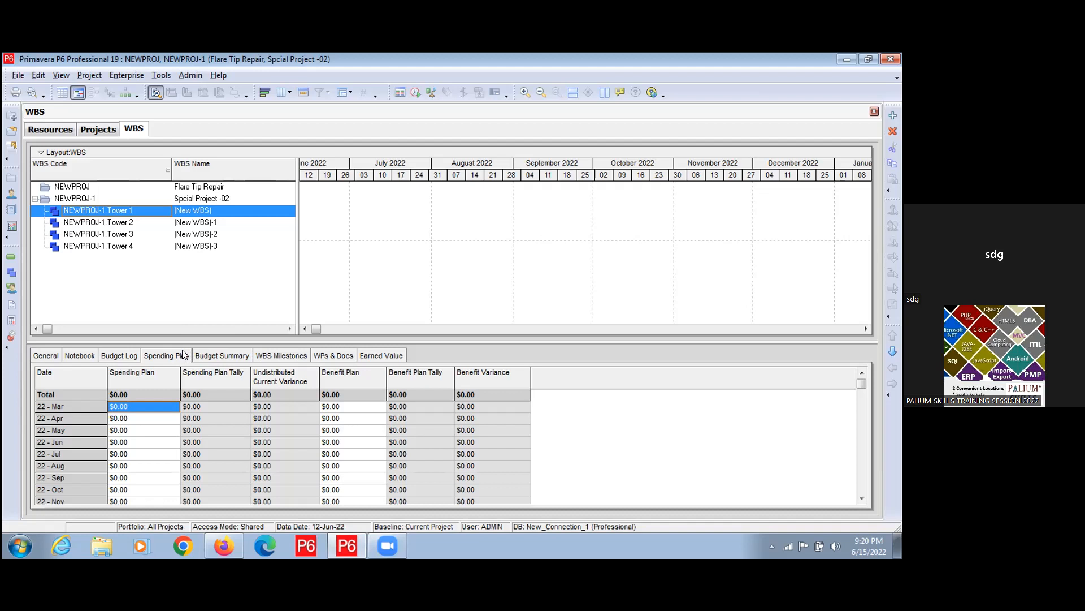
left_click(139, 407)
left_click(139, 407)
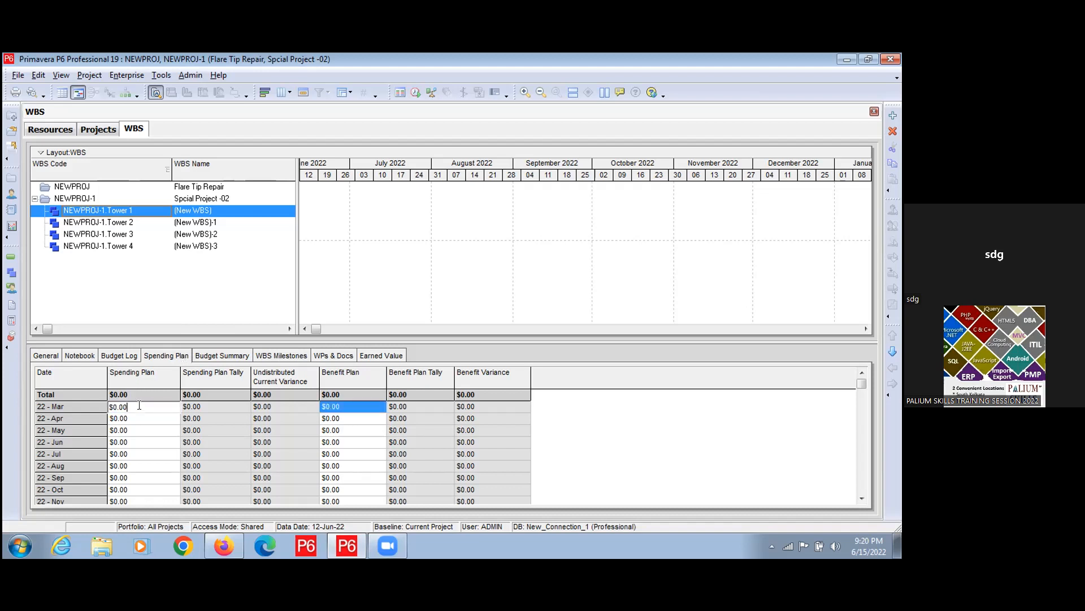
key("BackSpace")
key("BackSpace")
key("BackSpace")
key("BackSpace")
type("50,000")
left_click(135, 419)
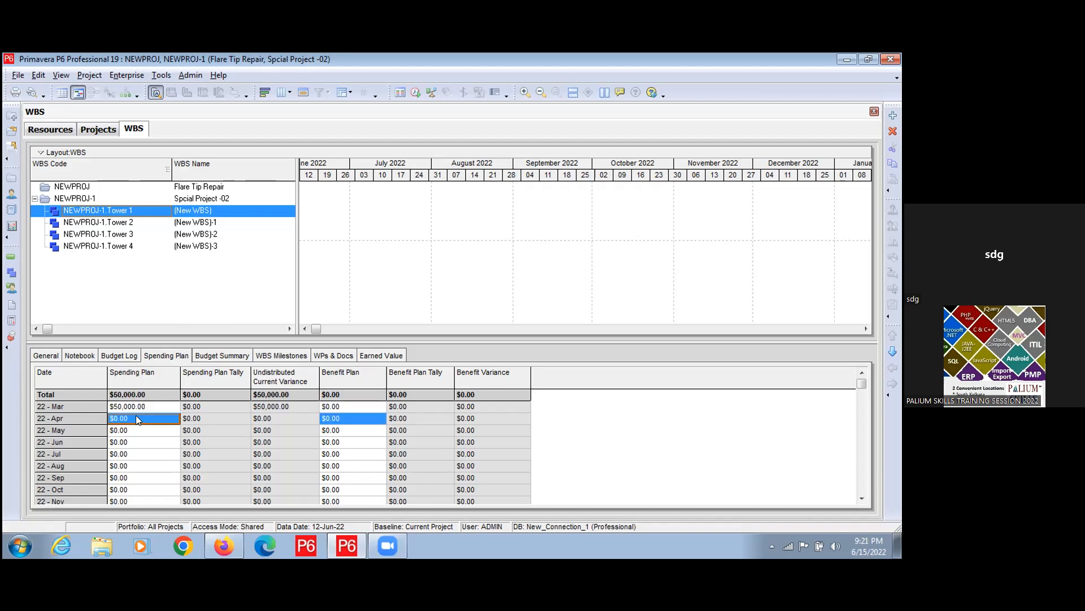
- Set Tower 1's 2022 spending plan to $250,000 for April and $25,000 each for May and June
type("25,0000")
left_click(123, 431)
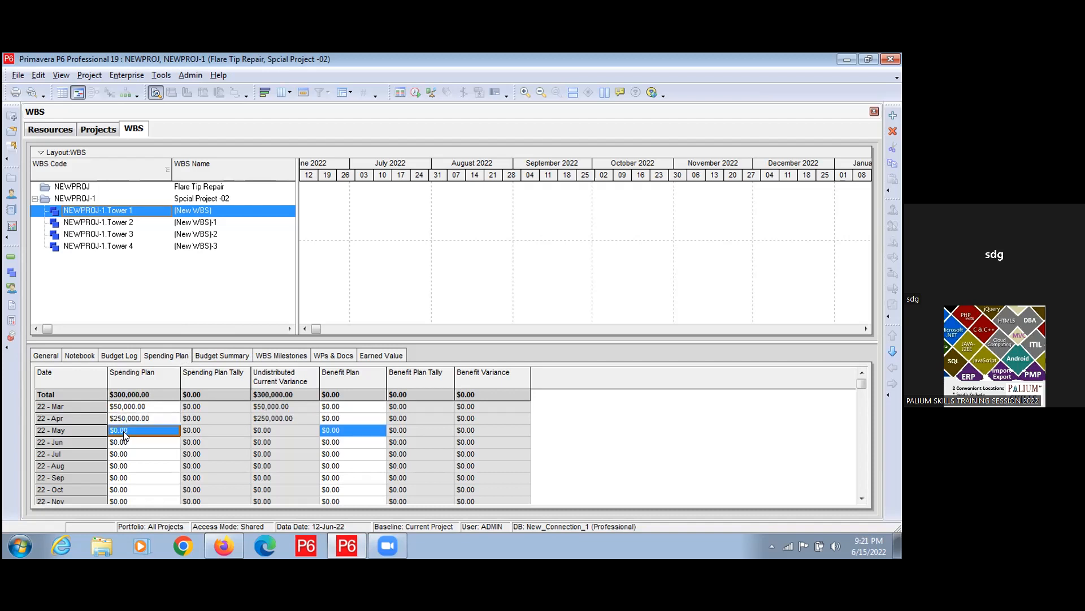
type("25,000")
key("Return")
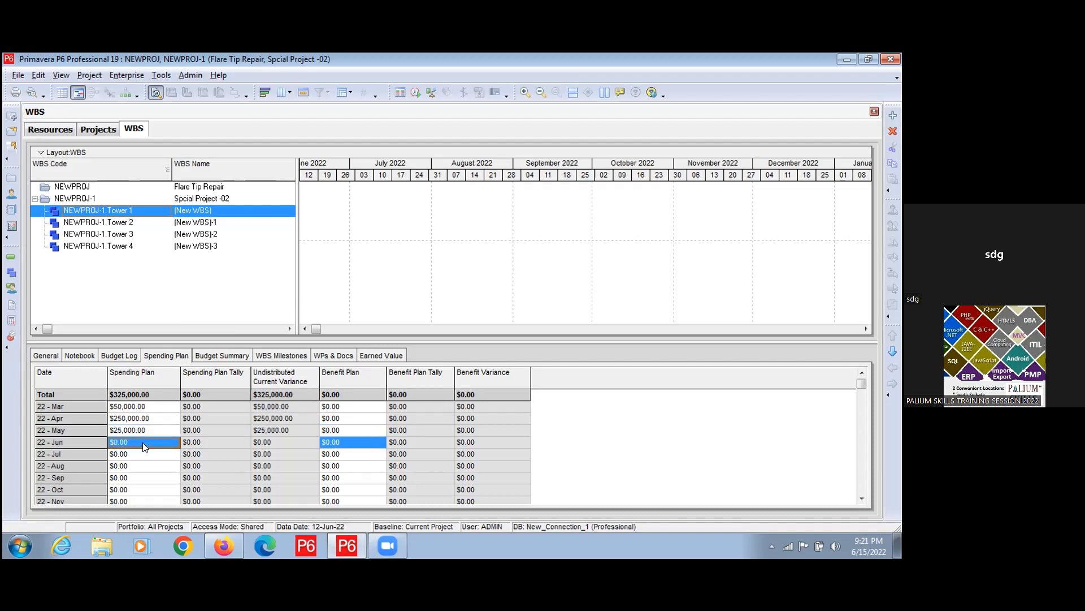
type("25000")
key("Return")
- Review the project-level spending plan and budget summary of Spcial Project -02, and compare them with Tower 1's budget summary
left_click(105, 130)
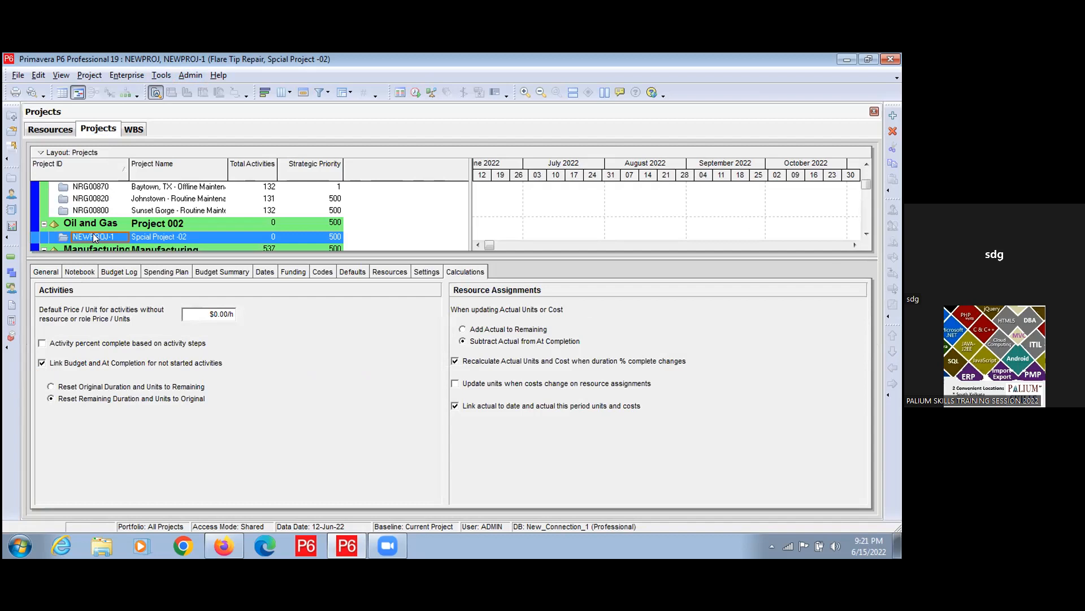
left_click(141, 129)
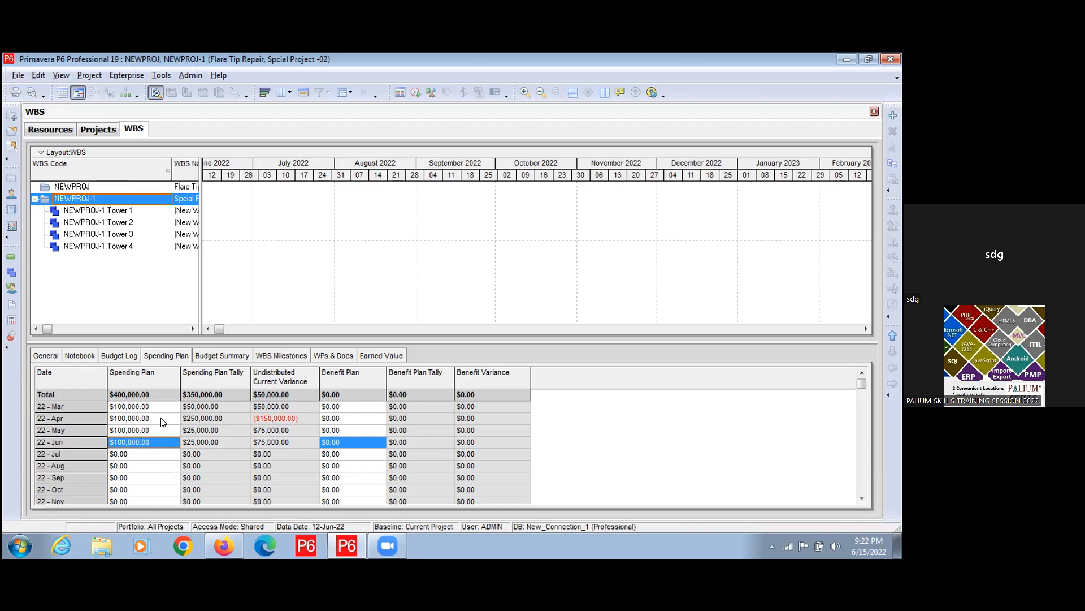
left_click(161, 418)
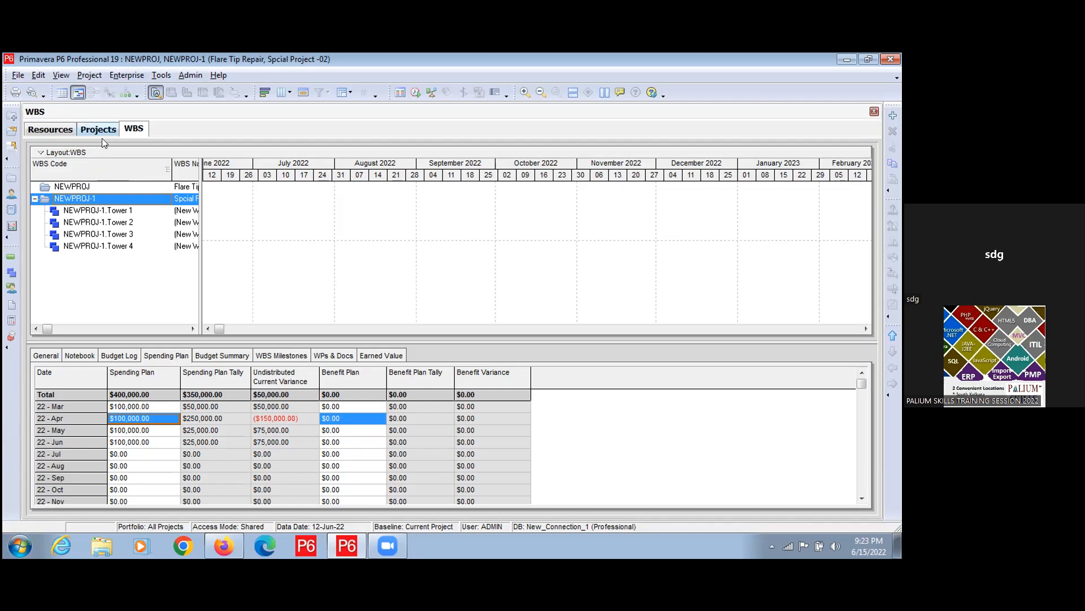
left_click(217, 359)
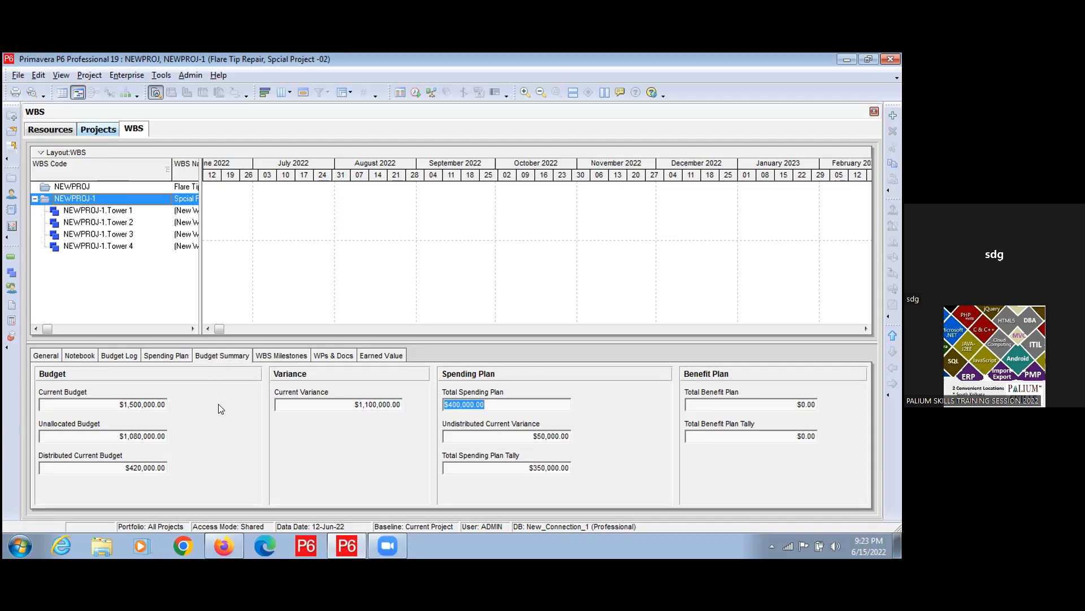
left_click(101, 213)
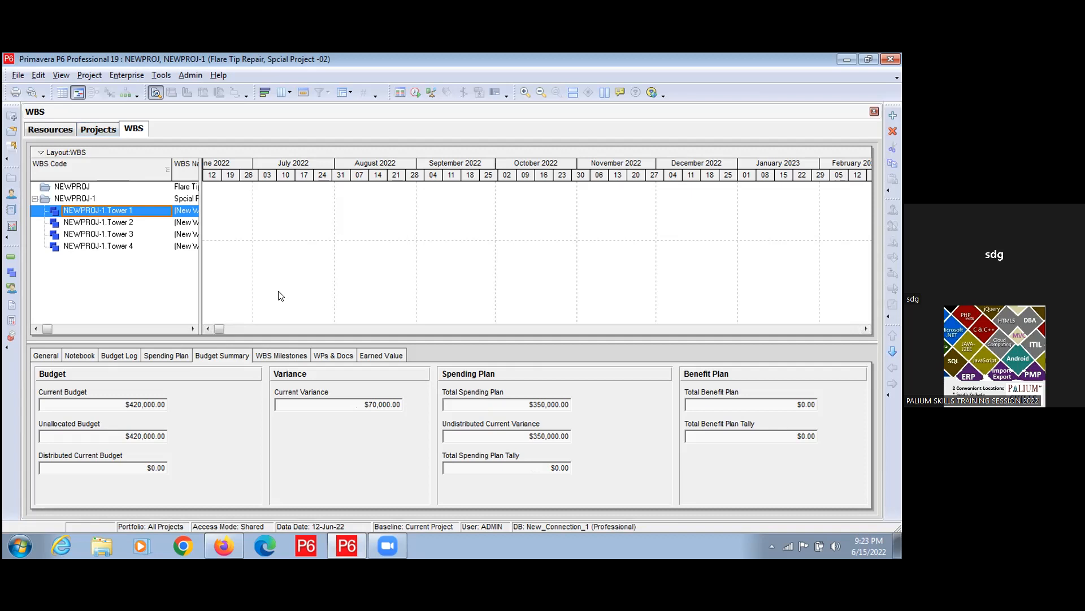
- Add a WBS milestone named Soil Testing to Tower 1
left_click(274, 357)
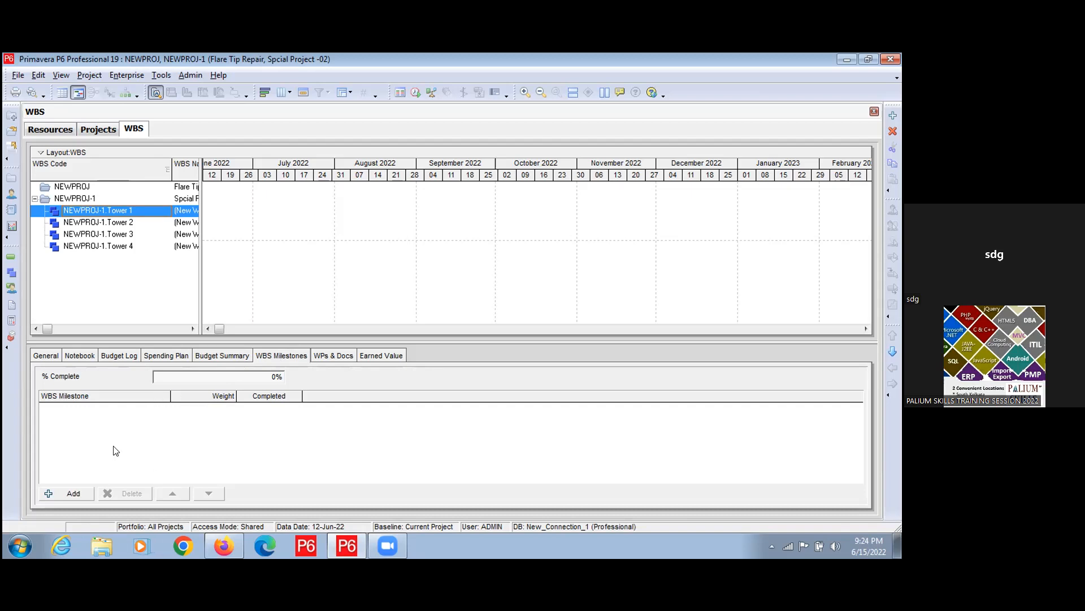
left_click(57, 495)
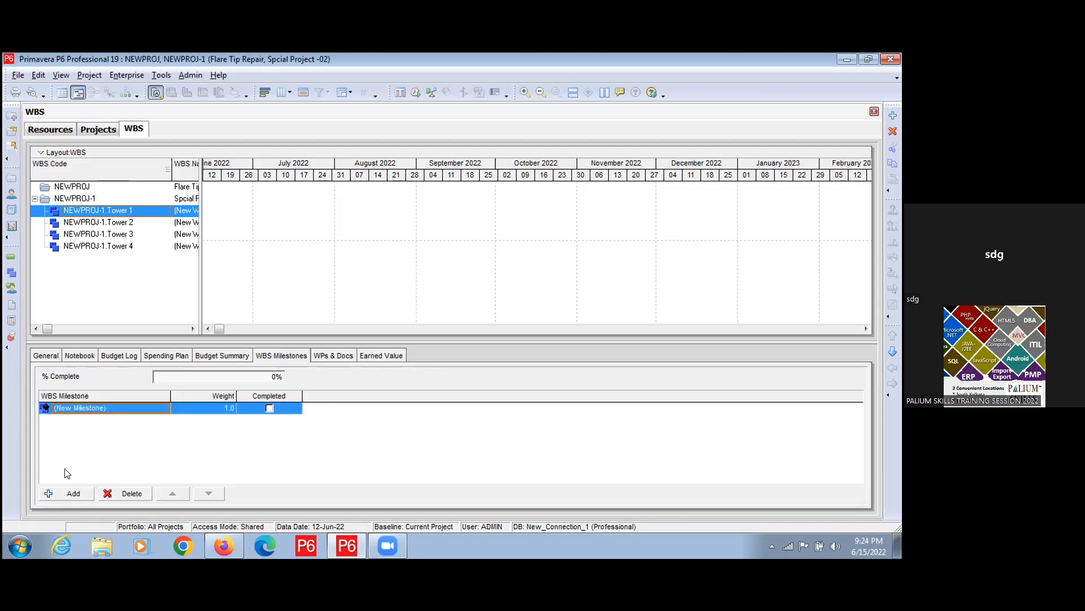
left_click(80, 408)
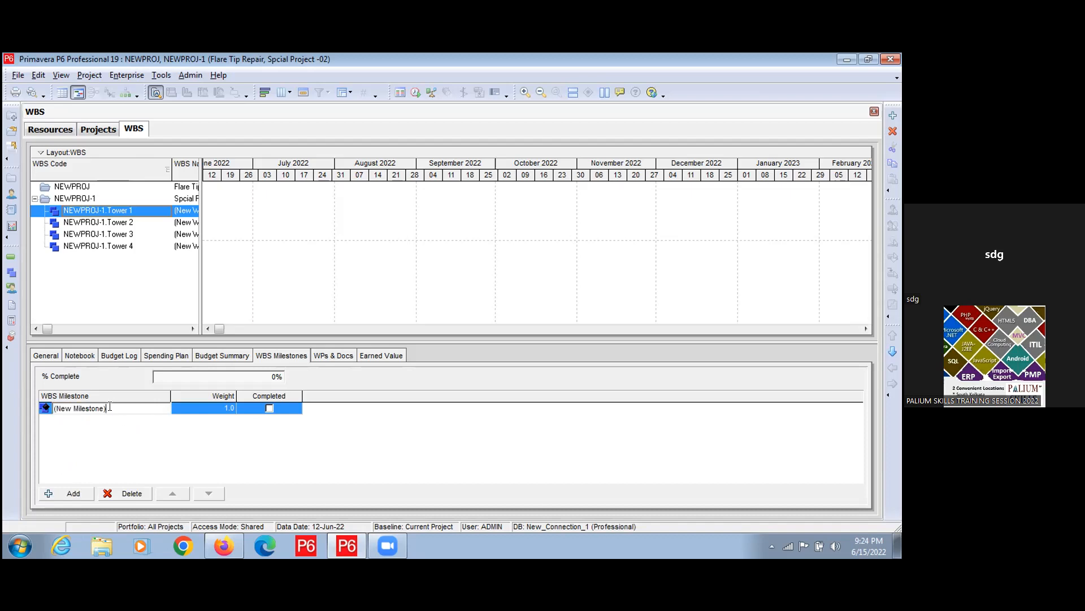
key("BackSpace")
key("BackSpace")
key("BackSpace")
key("BackSpace")
key("BackSpace")
key("BackSpace")
key("BackSpace")
key("BackSpace")
key("BackSpace")
key("BackSpace")
key("BackSpace")
key("BackSpace")
key("BackSpace")
key("BackSpace")
key("BackSpace")
type("Soil Testing")
key("Return")
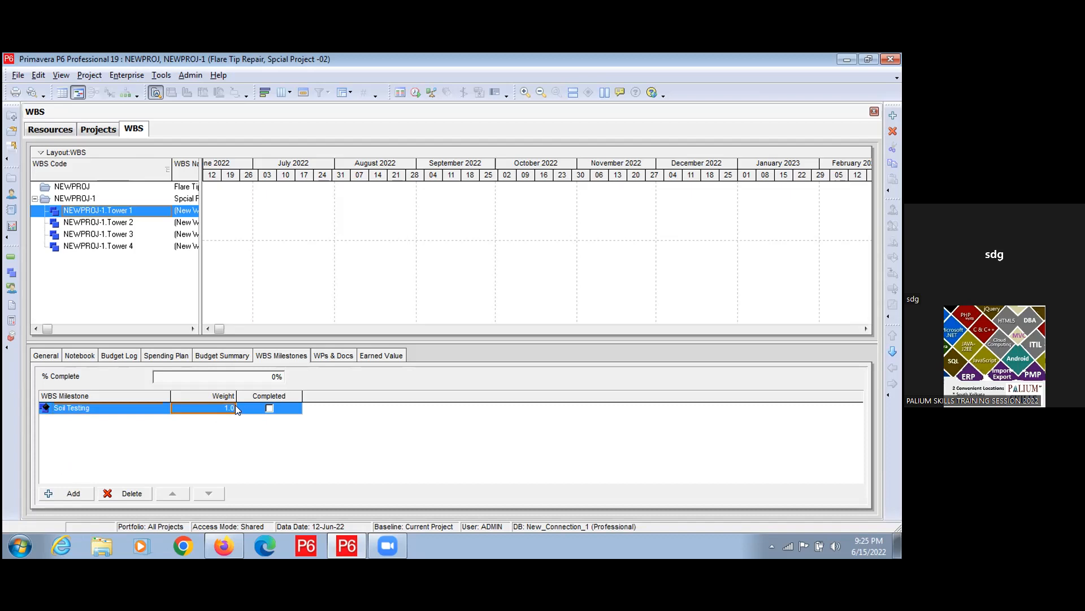
- Set the weight of the Soil Testing milestone to 30
left_click(235, 408)
key("BackSpace")
key("BackSpace")
type("3")
key("BackSpace")
key("BackSpace")
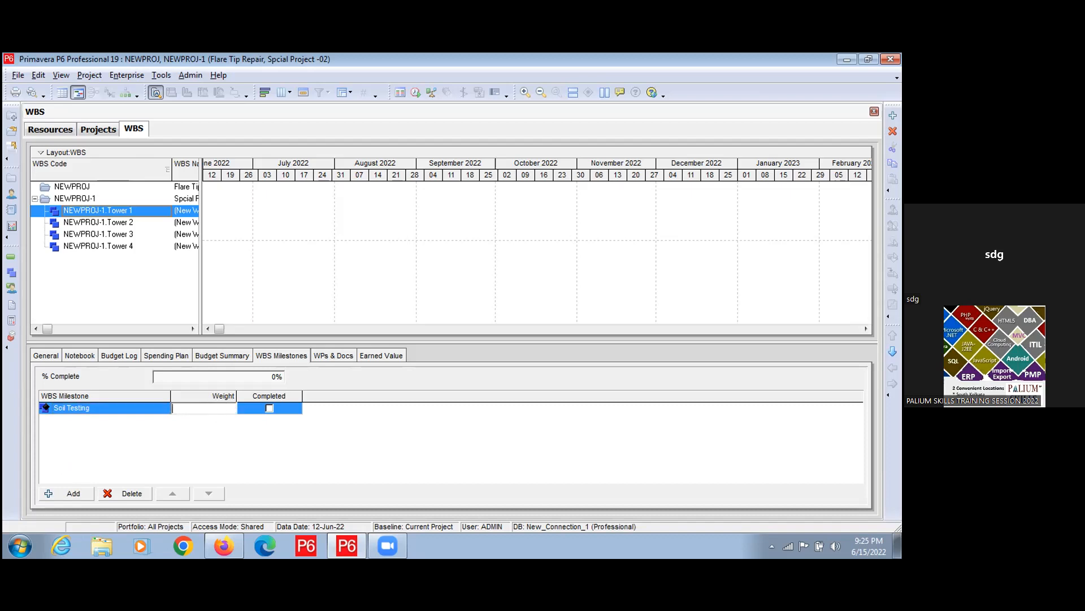
type("30")
- Add a second WBS milestone named Plinth Level complete to Tower 1
left_click(77, 494)
left_click(97, 421)
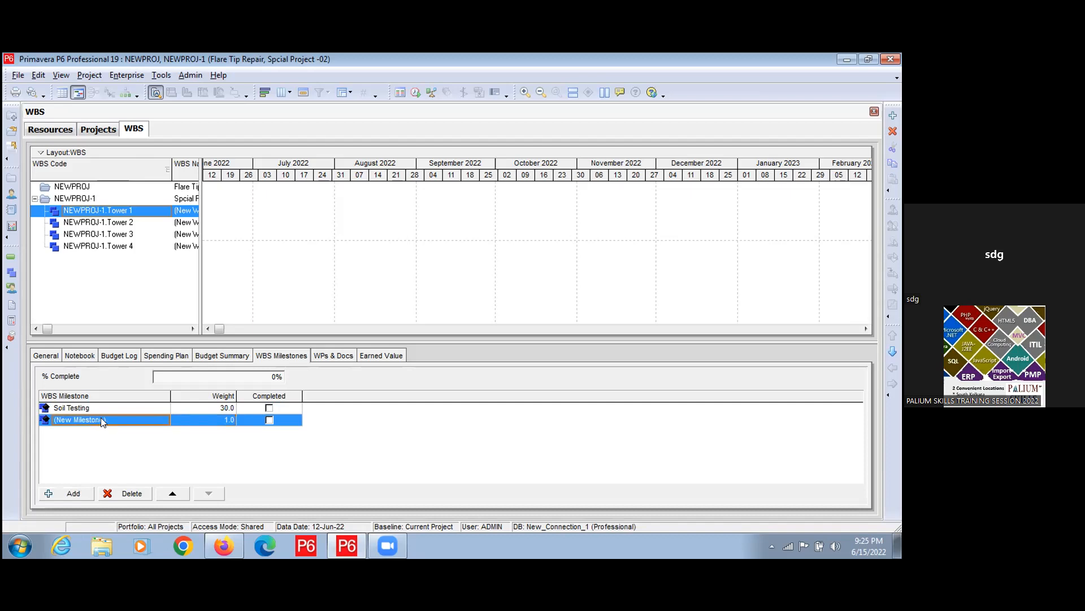
left_click(107, 417)
left_click(109, 420)
key("BackSpace")
key("BackSpace")
key("BackSpace")
key("BackSpace")
key("BackSpace")
key("BackSpace")
key("BackSpace")
key("BackSpace")
key("BackSpace")
key("BackSpace")
key("BackSpace")
key("BackSpace")
key("BackSpace")
key("BackSpace")
key("BackSpace")
type("Plinth ")
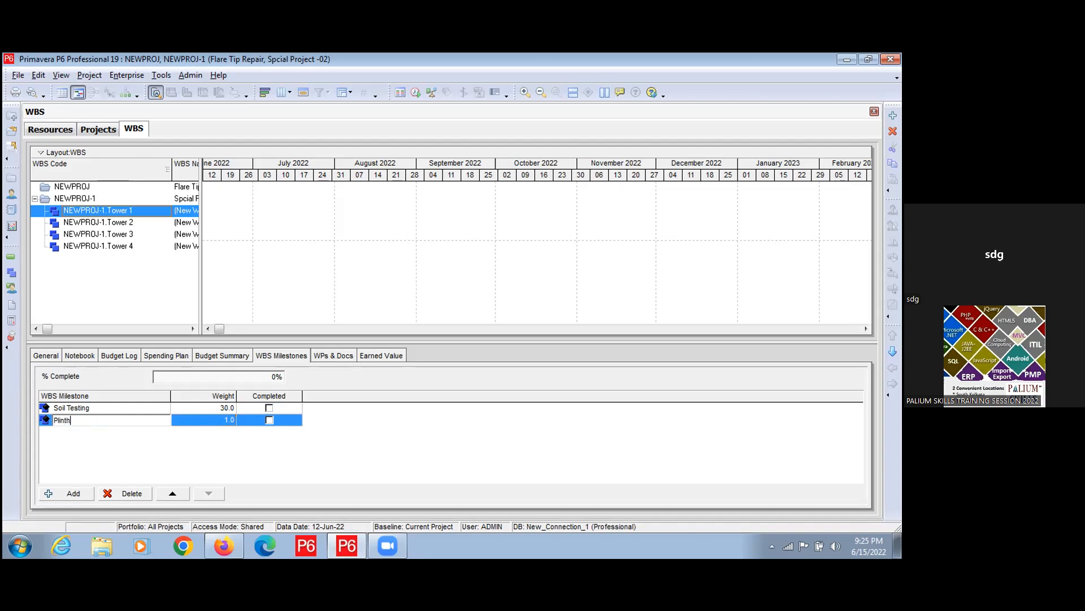
type("Level complete")
- Set the weight of the Plinth Level complete milestone to 10
left_click(225, 417)
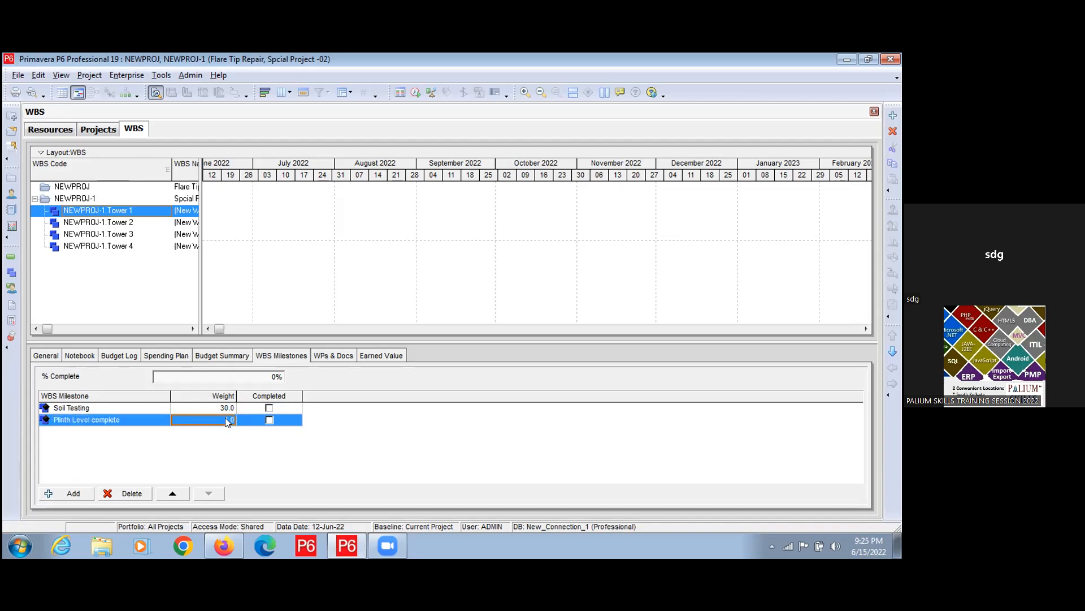
type("10")
left_click(89, 439)
- Toggle the completed mark of Tower 1's Soil Testing milestone
left_click(270, 408)
left_click(270, 408)
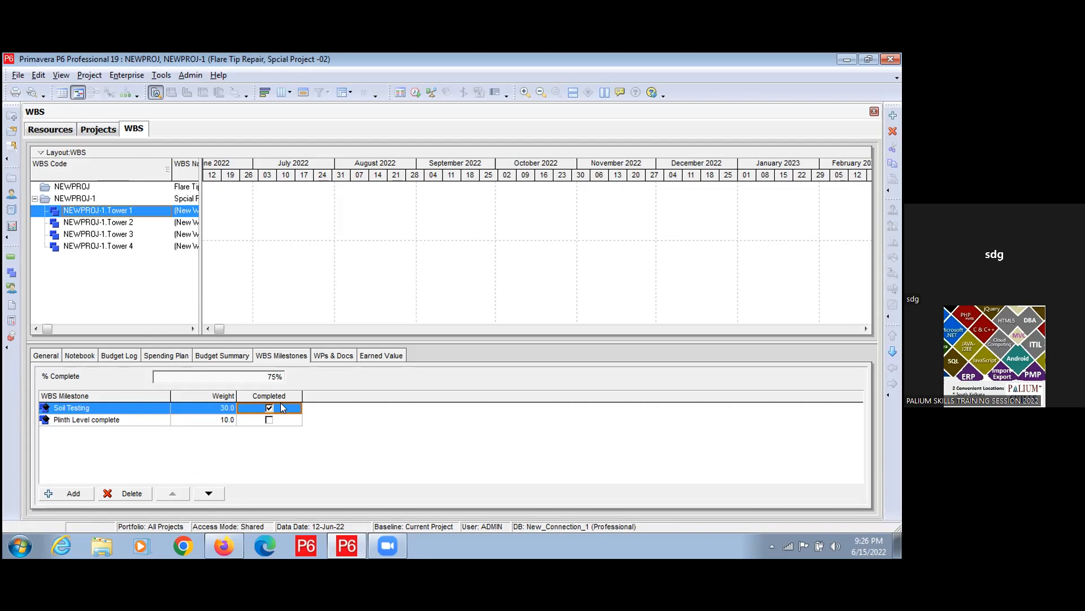
left_click(269, 408)
- Review Tower 1's assigned work products and documents and its earned value technique settings
left_click(325, 357)
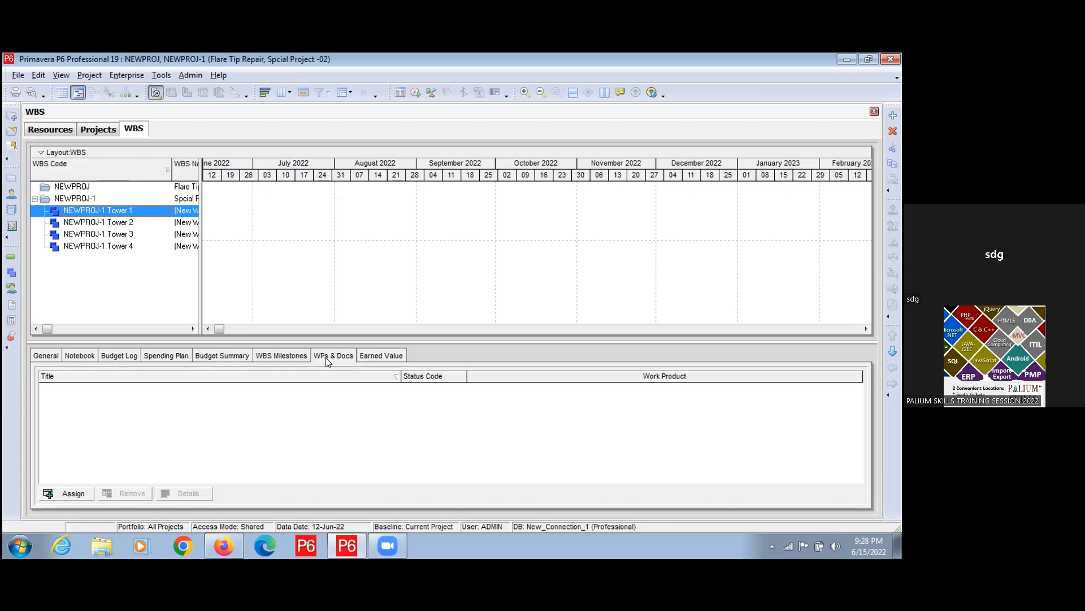
left_click(365, 355)
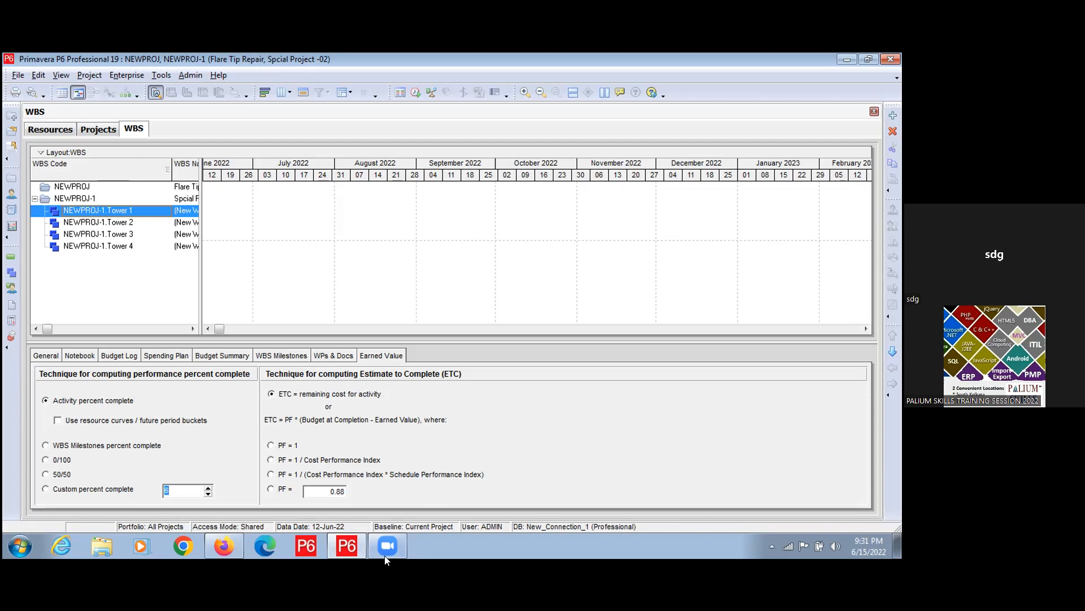
mouse_move(382, 559)
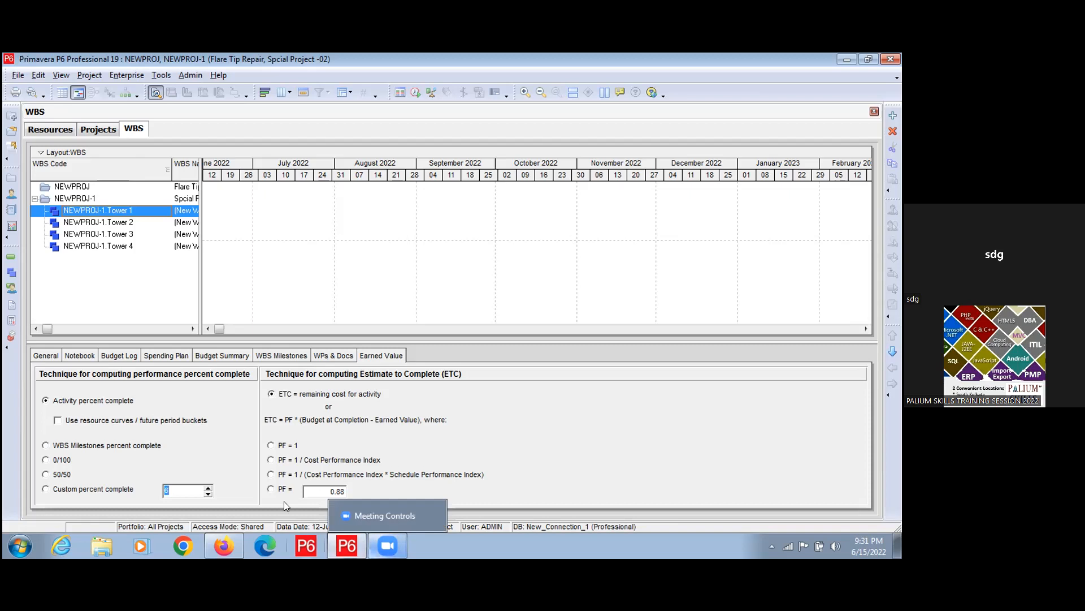